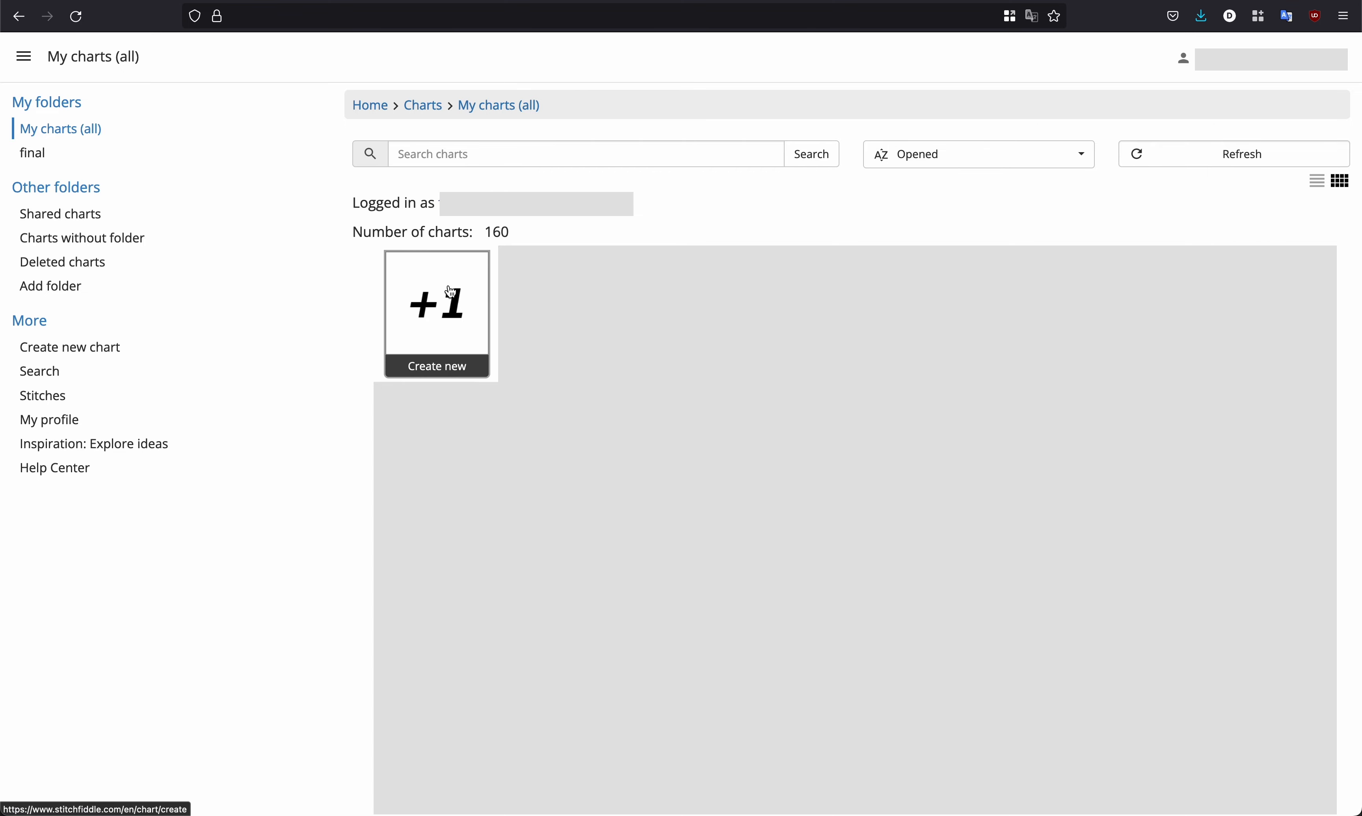
Start a new Crochet chart as Crochet with colors, with no yarn preference and an empty chart template.
left_click(452, 313)
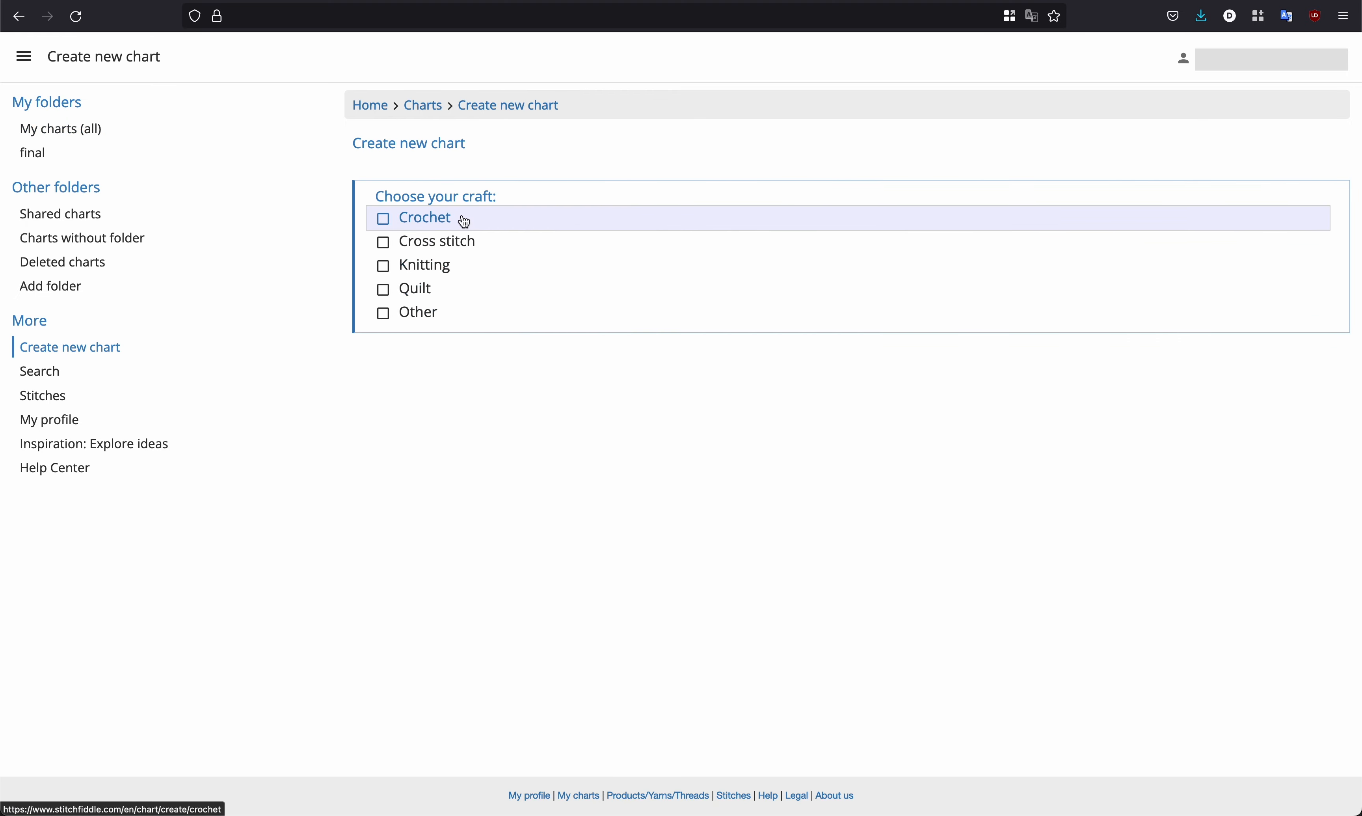
left_click(445, 222)
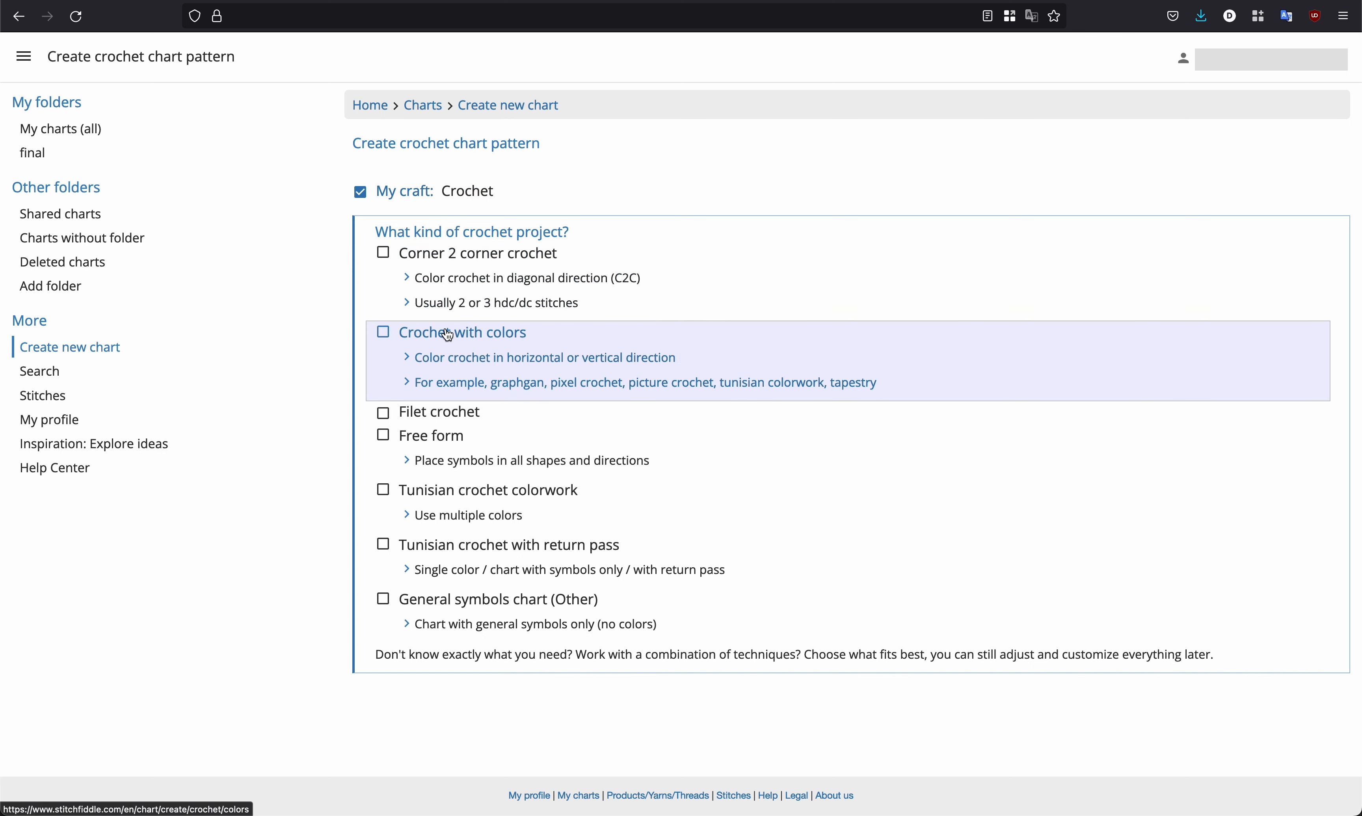
left_click(448, 335)
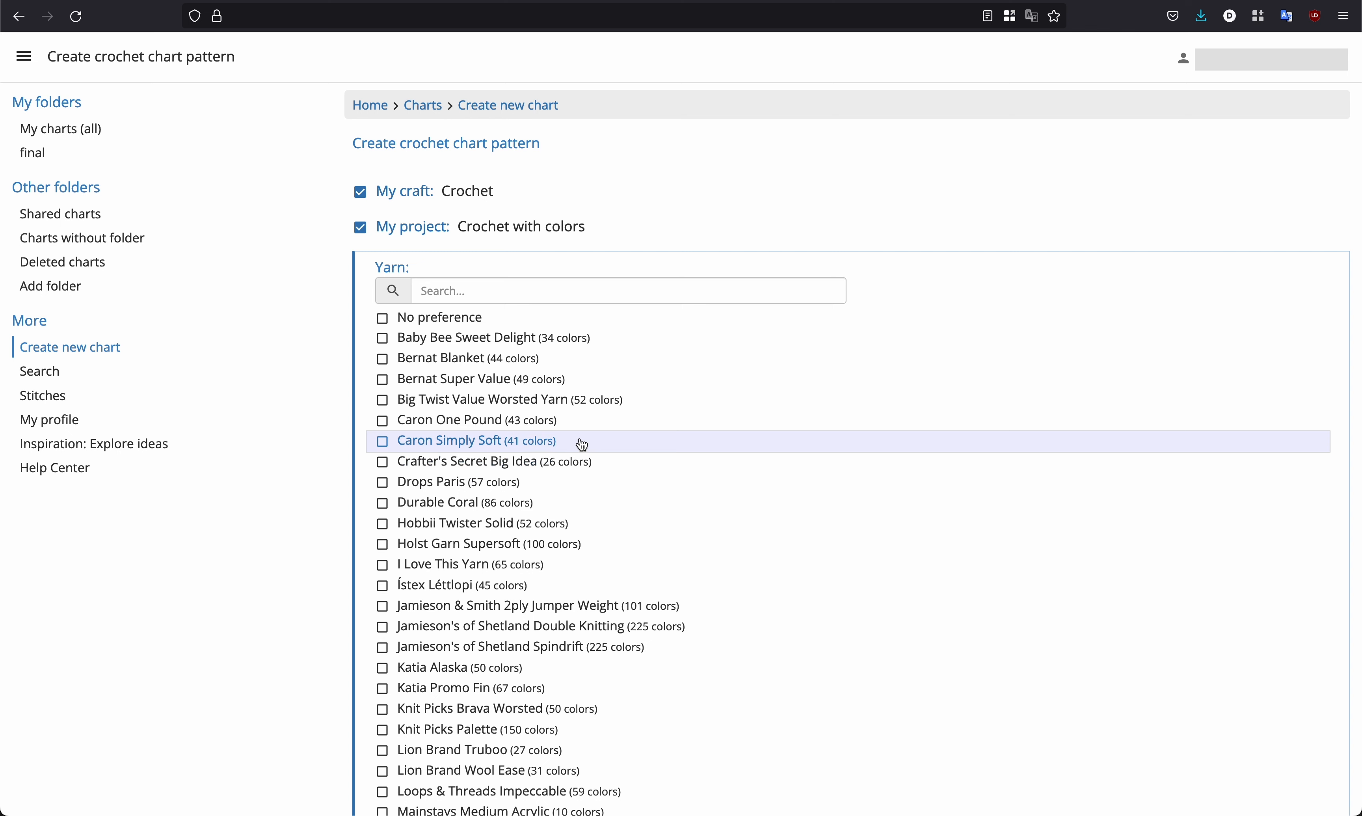
left_click(463, 328)
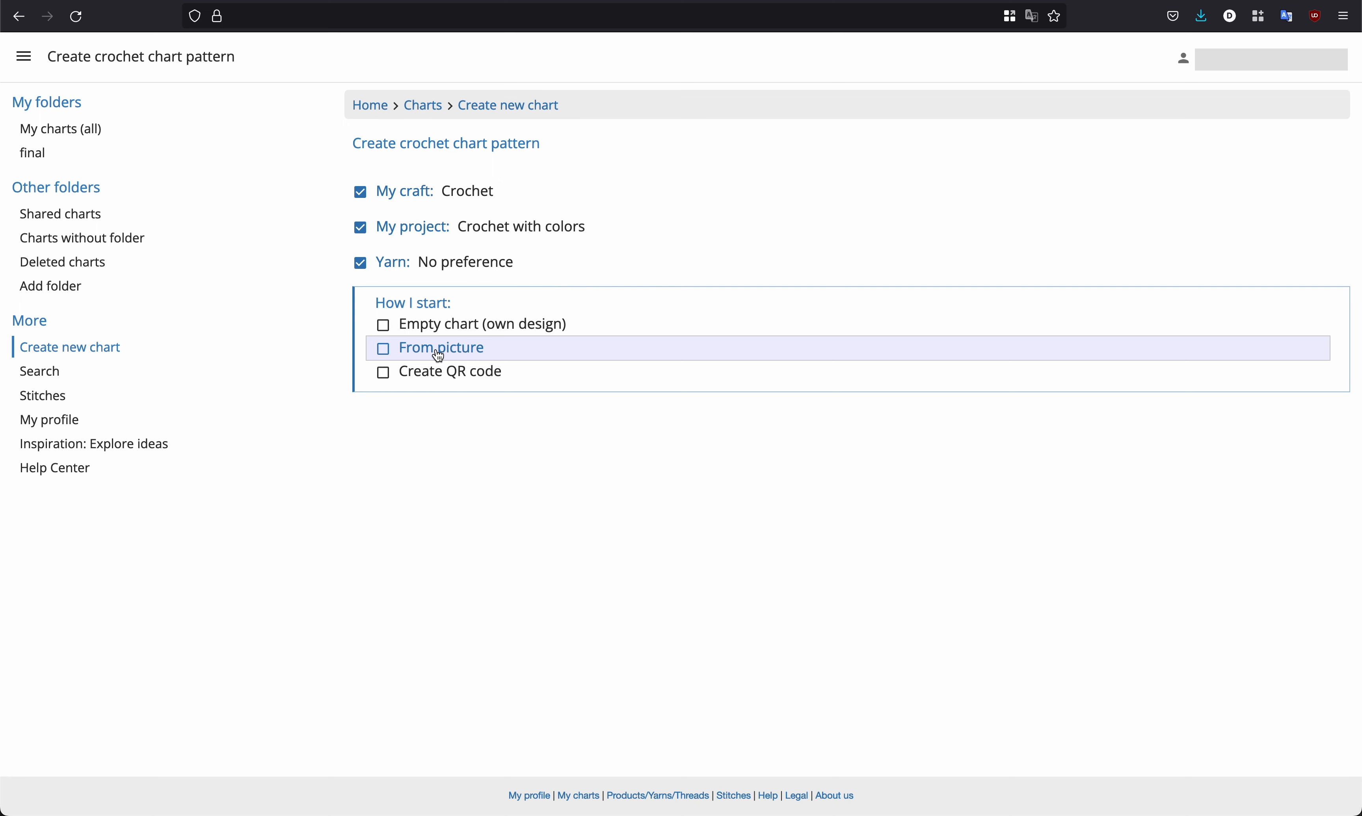
left_click(439, 326)
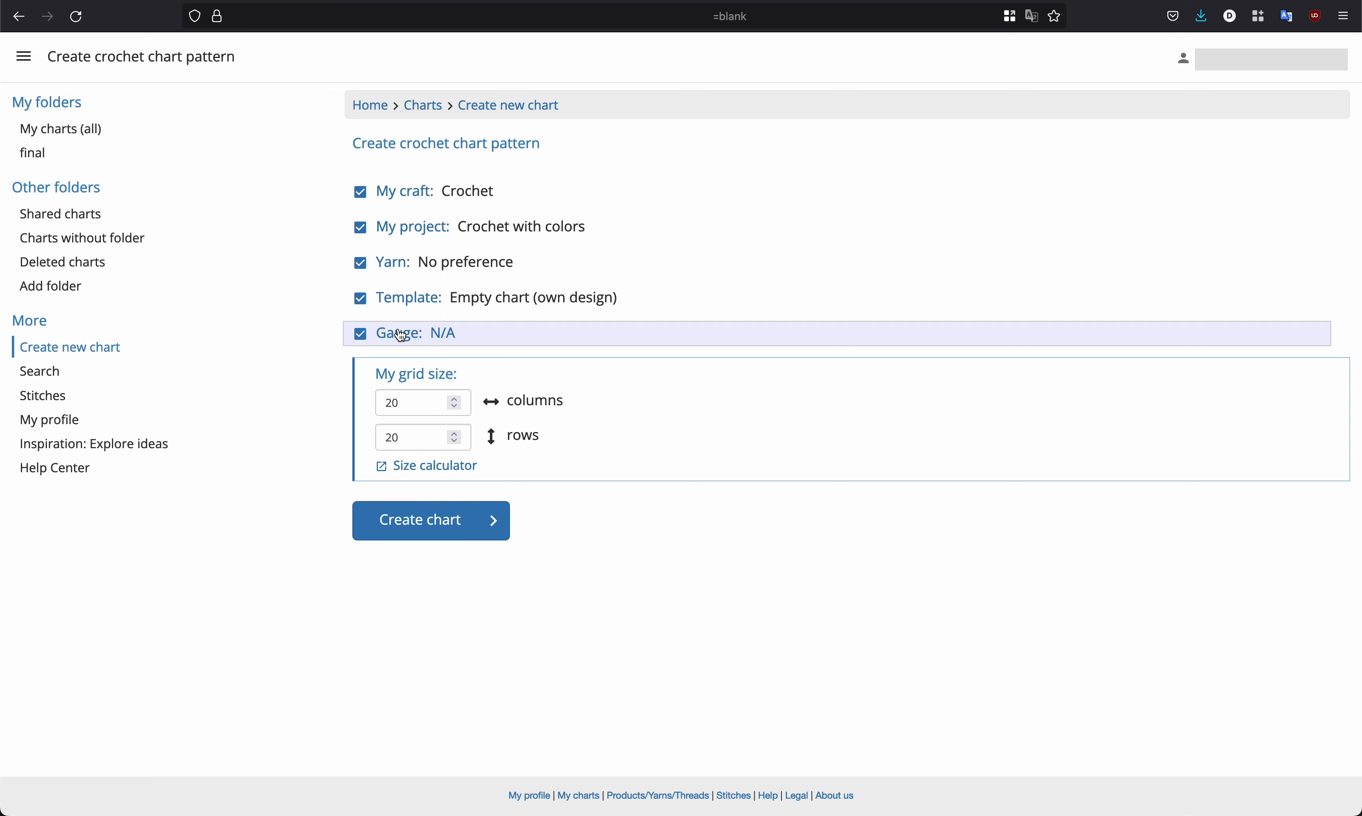
Set the grid size to 40 columns by 40 rows and create the chart.
left_click(421, 399)
double_click(380, 399)
type("40")
double_click(396, 436)
type("40")
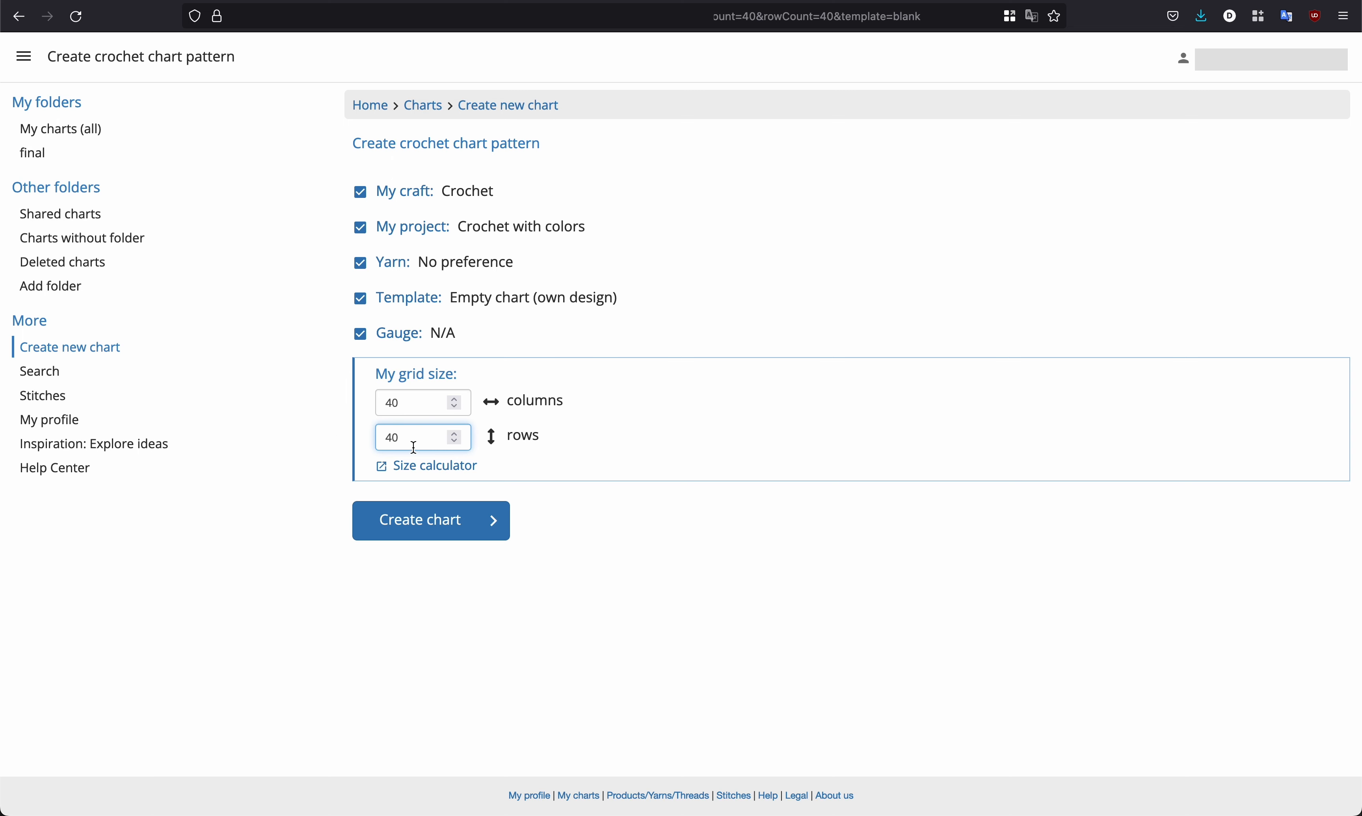
left_click(423, 564)
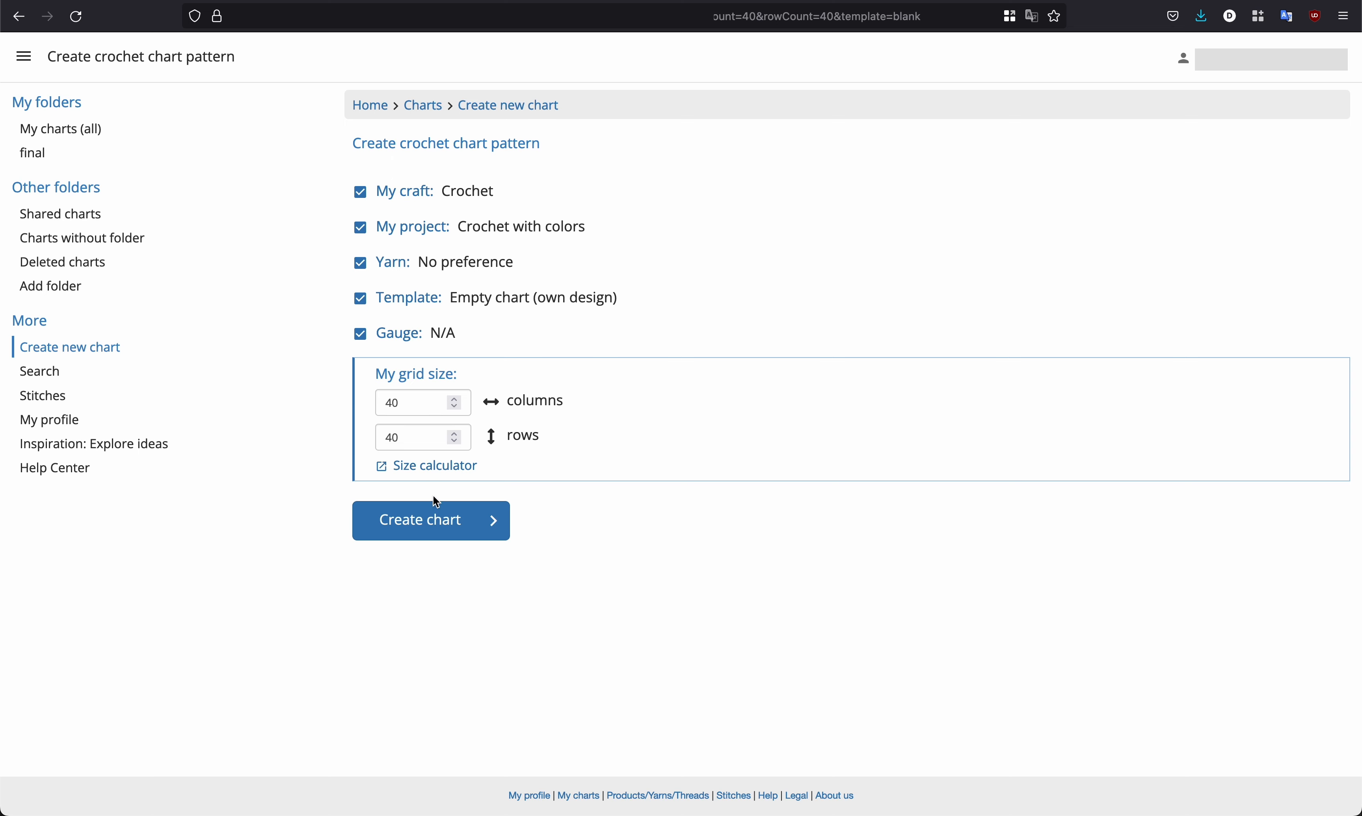
left_click(441, 522)
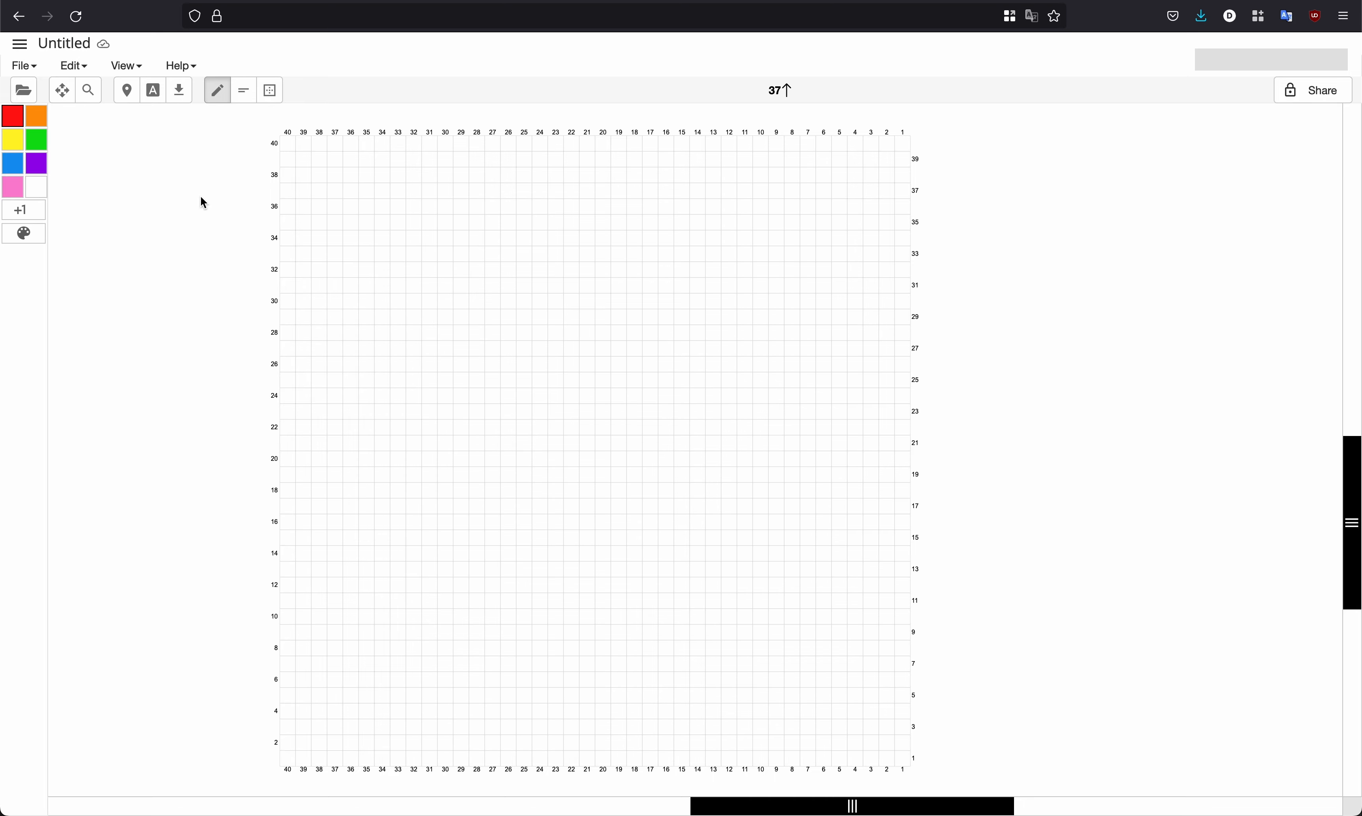
Remove every color except white from the color palette and save it.
left_click(27, 233)
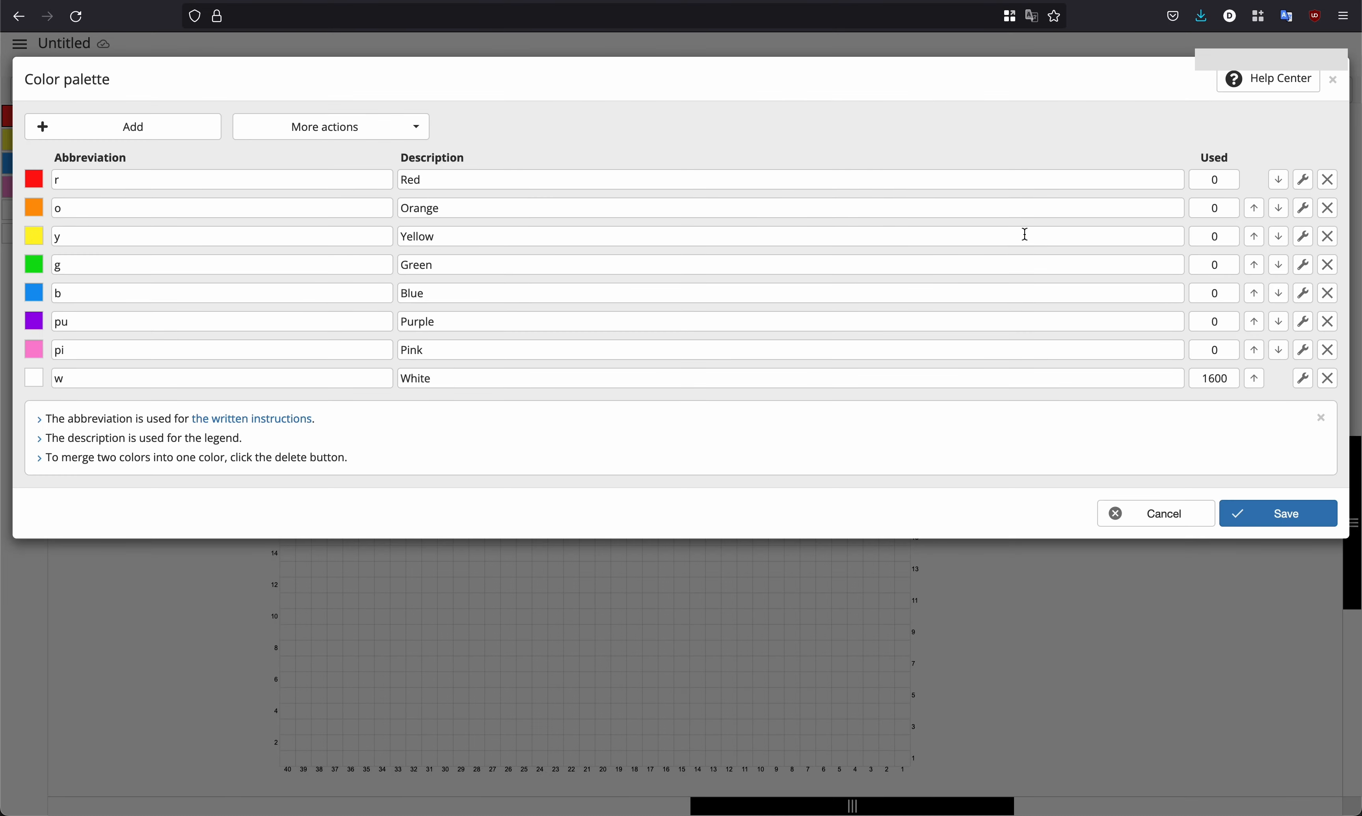
left_click(1328, 181)
left_click(1328, 181)
left_click(1327, 181)
left_click(1328, 181)
left_click(1328, 181)
left_click(1327, 181)
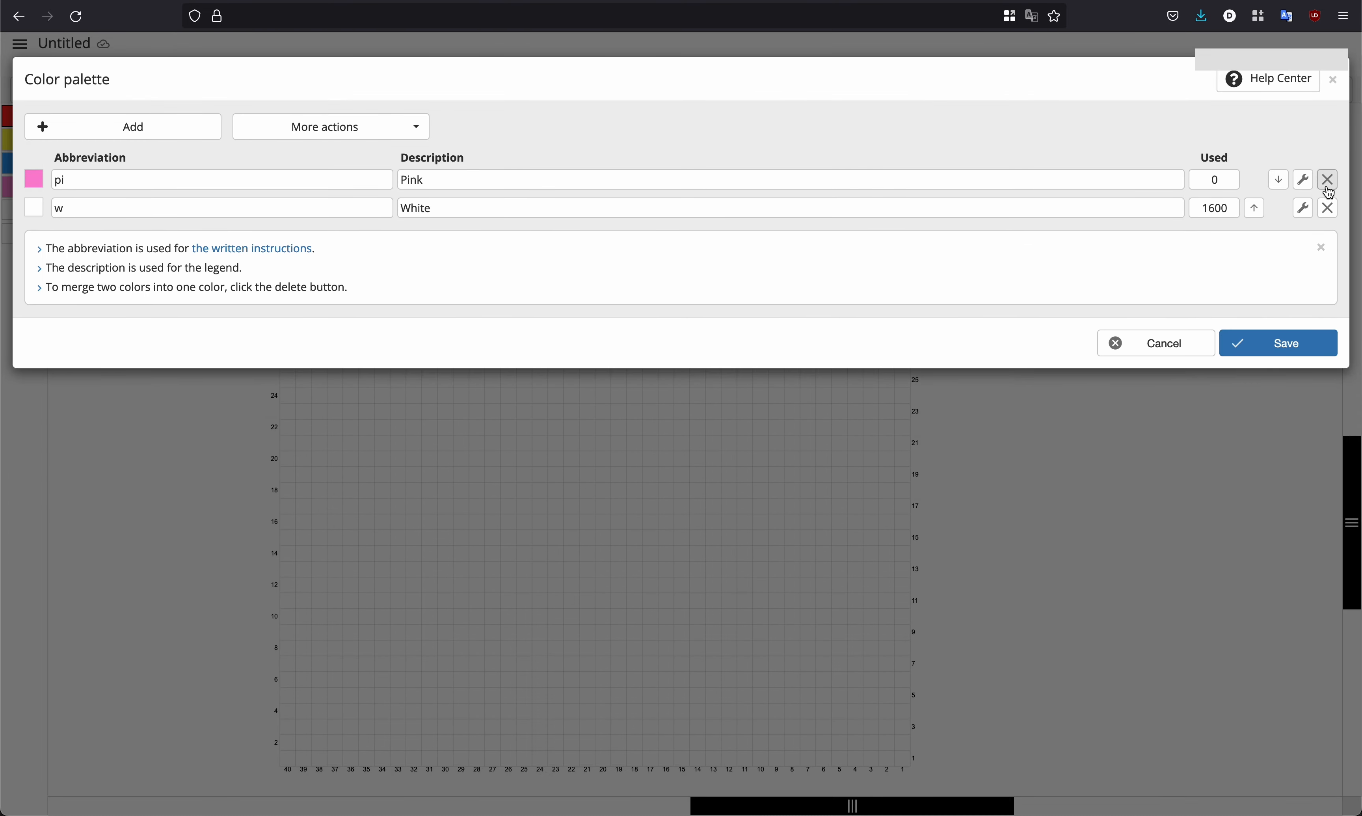
left_click(1328, 181)
left_click(1283, 317)
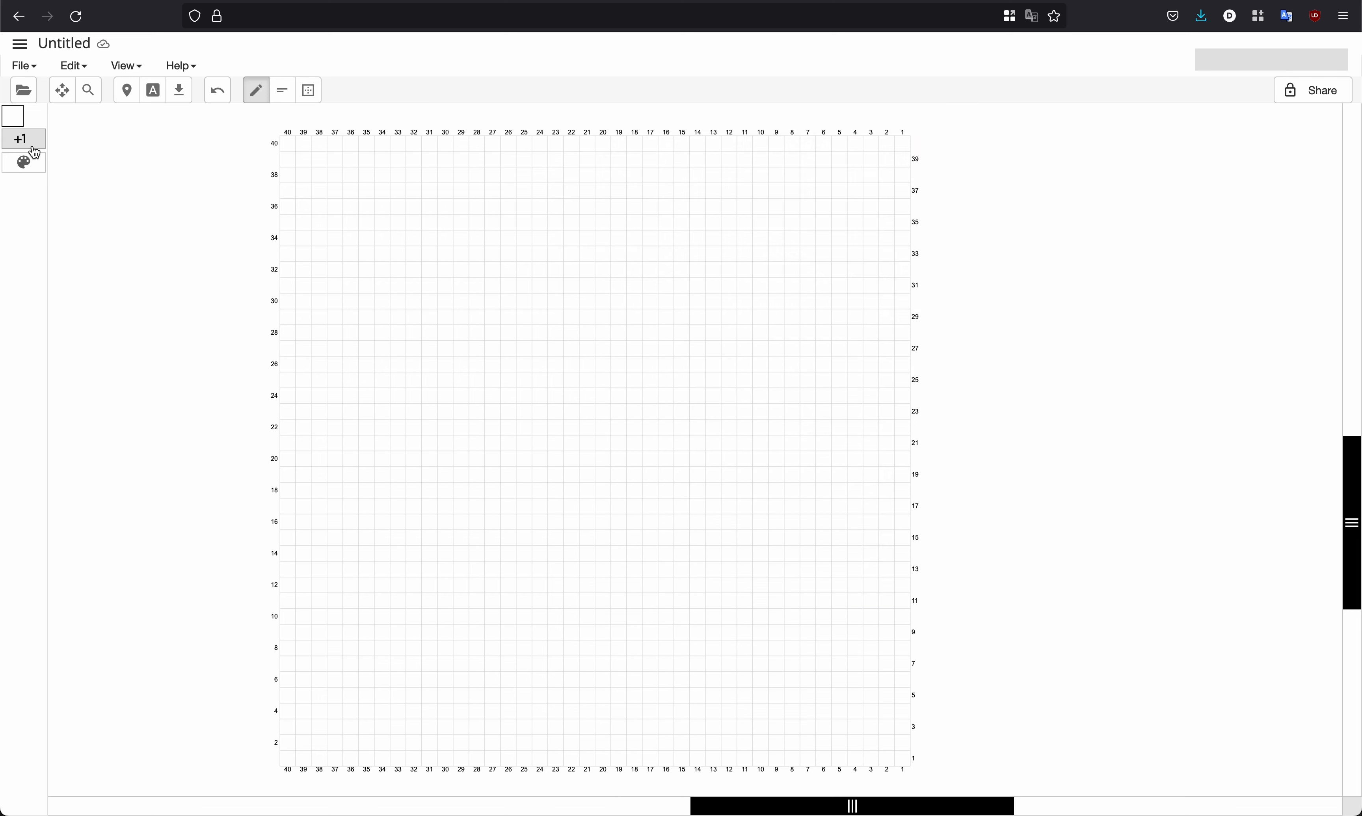
Add a light green yarn color to the palette, with yarn left at No preference.
left_click(32, 145)
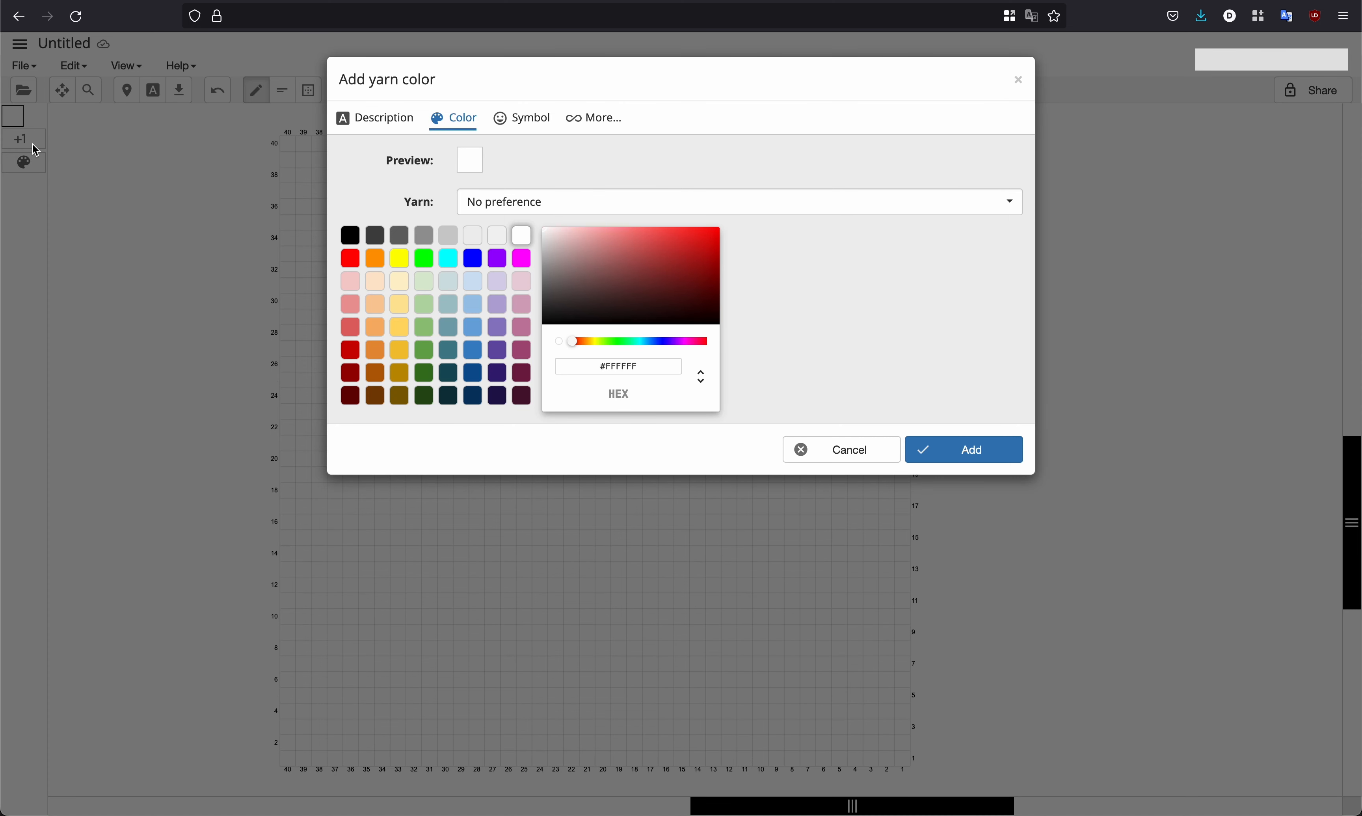
left_click(828, 452)
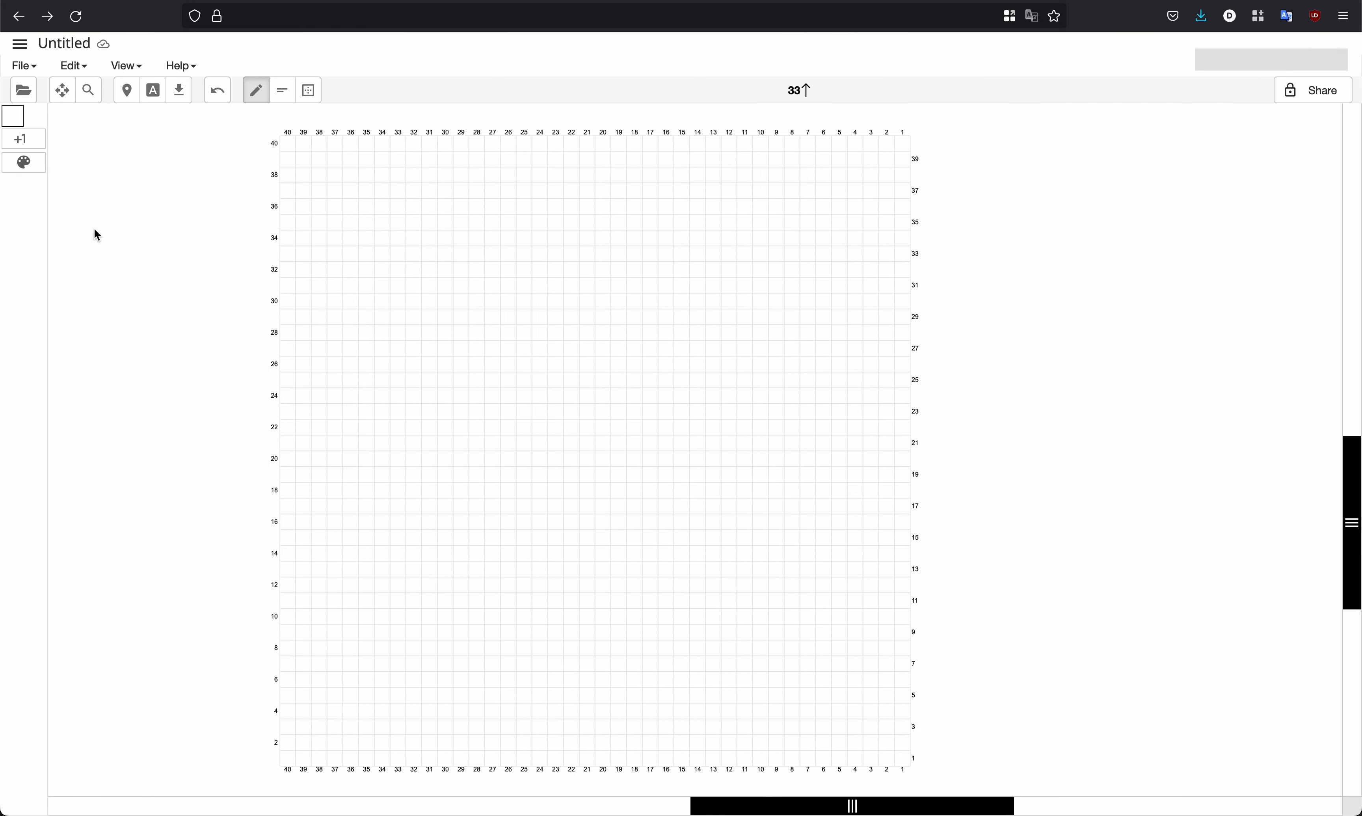
left_click(31, 142)
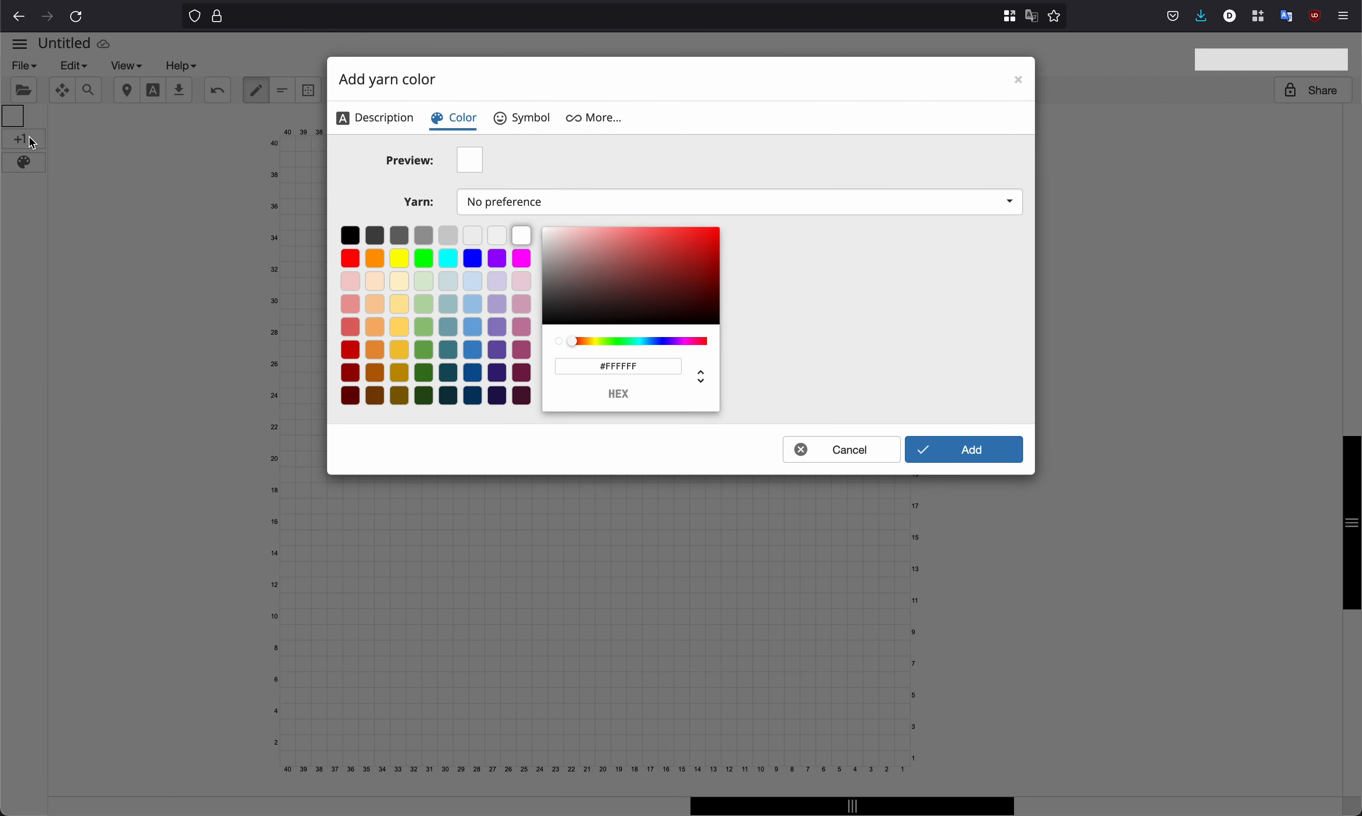
left_click(422, 308)
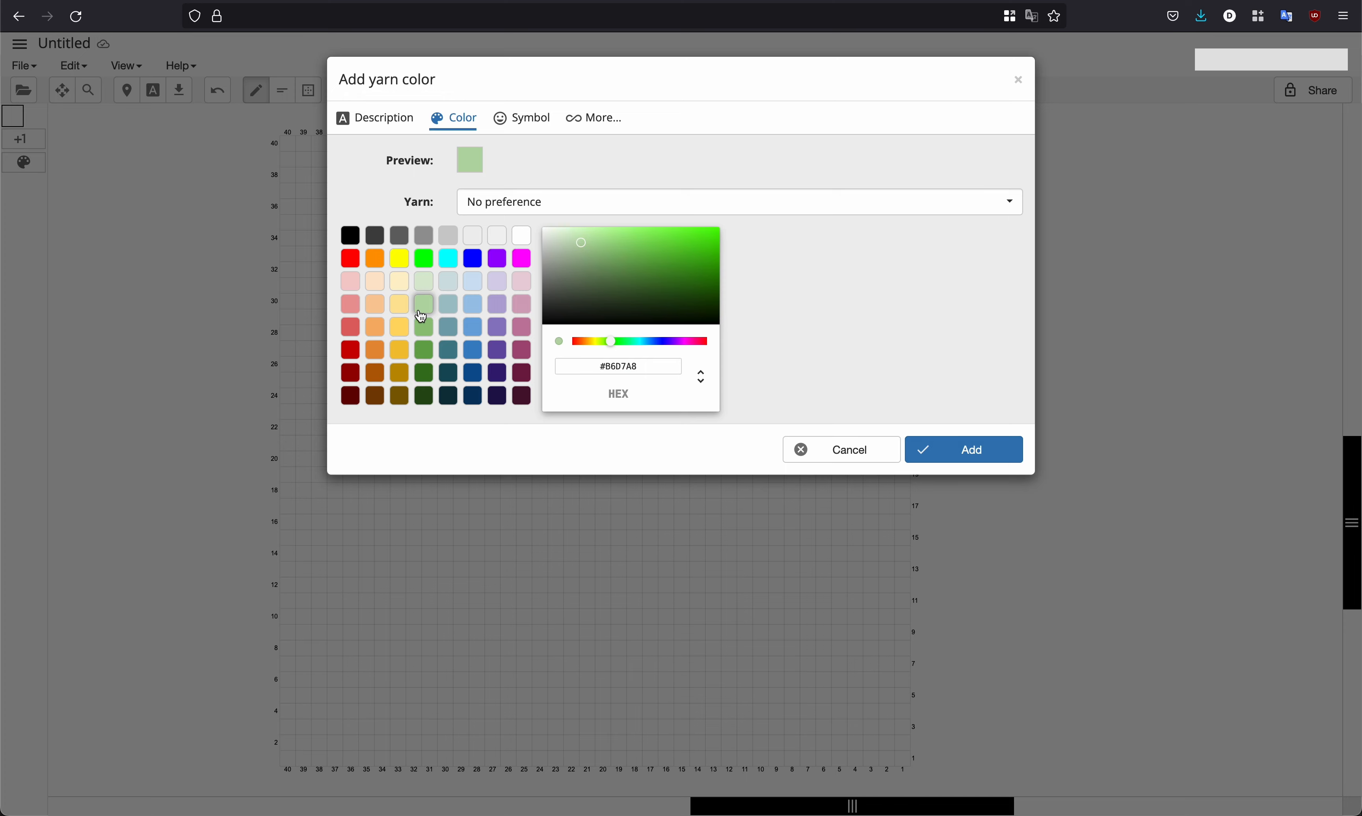
left_click(582, 240)
left_click(579, 239)
left_click(938, 456)
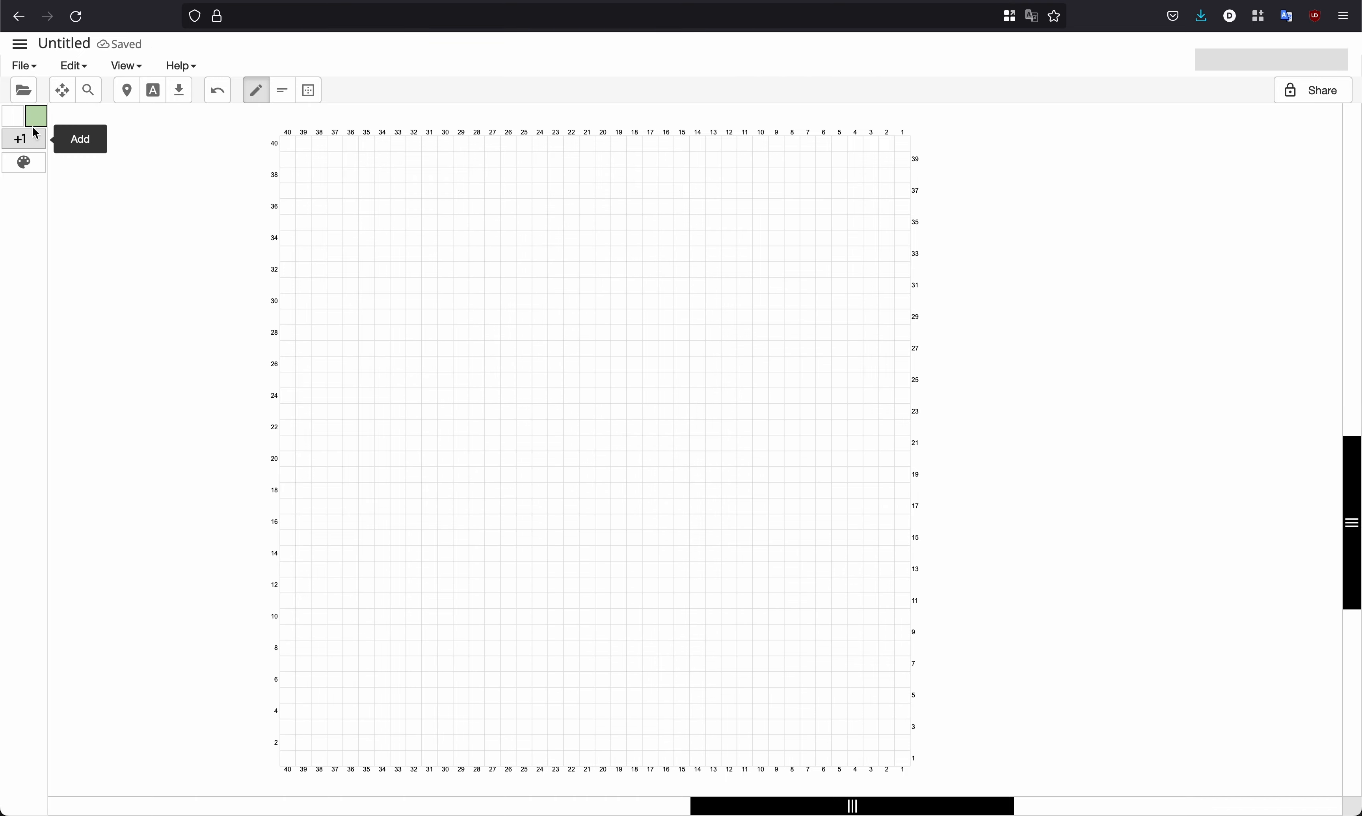
Fill the entire empty chart with light green.
left_click(19, 117)
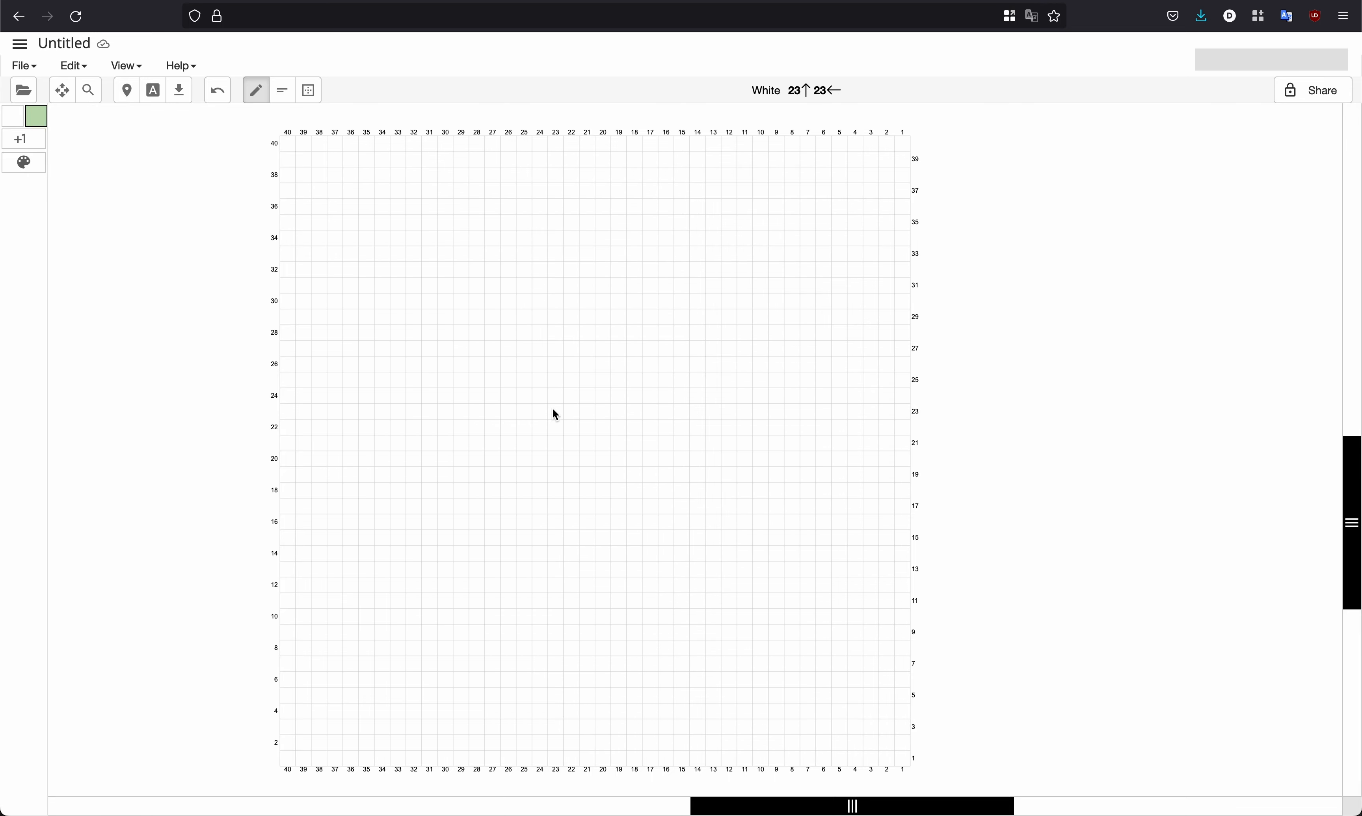
right_click(343, 262)
left_click(394, 373)
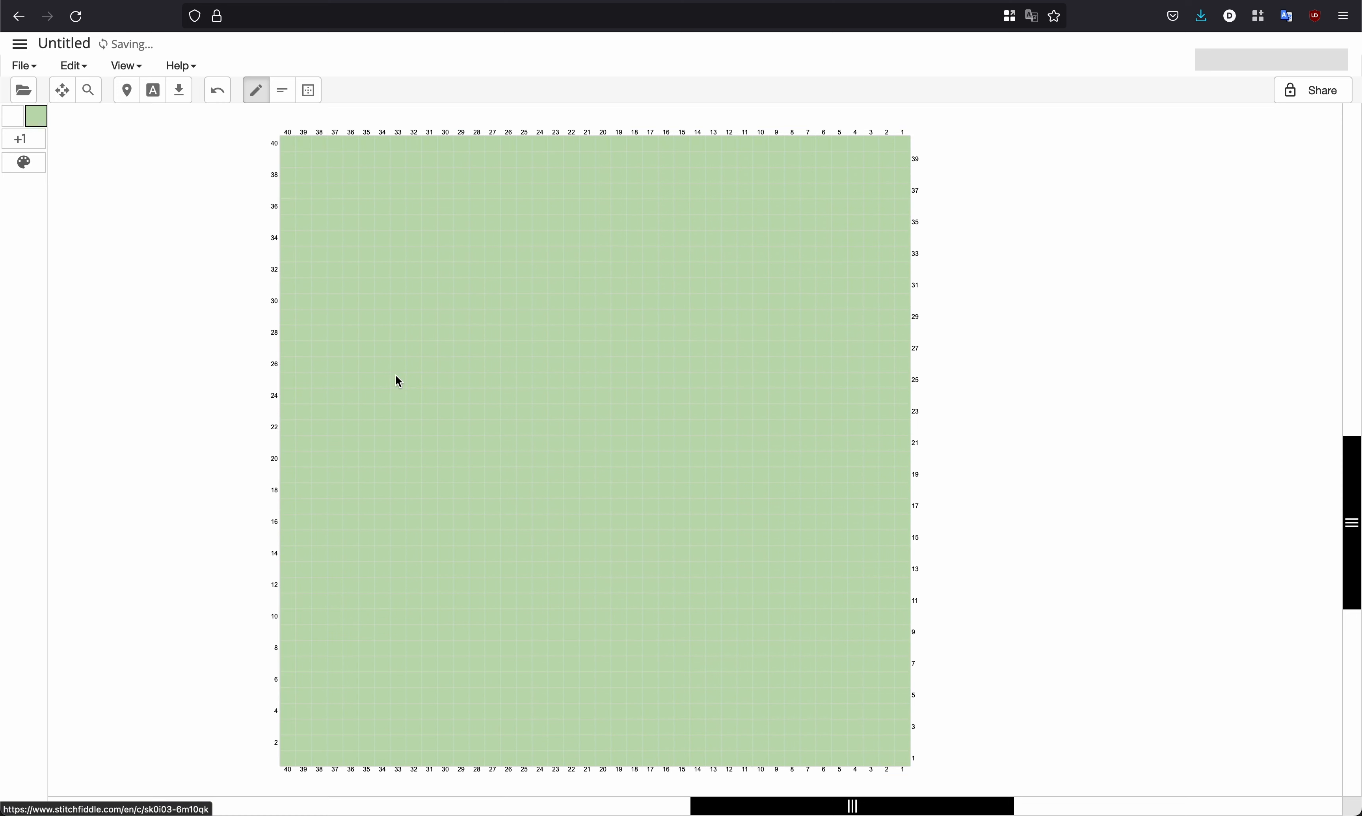
Select a block seven cells wide and five high in the chart's upper left area and move it down three rows.
left_click(308, 90)
left_click_drag(362, 258, 455, 322)
left_click(501, 355)
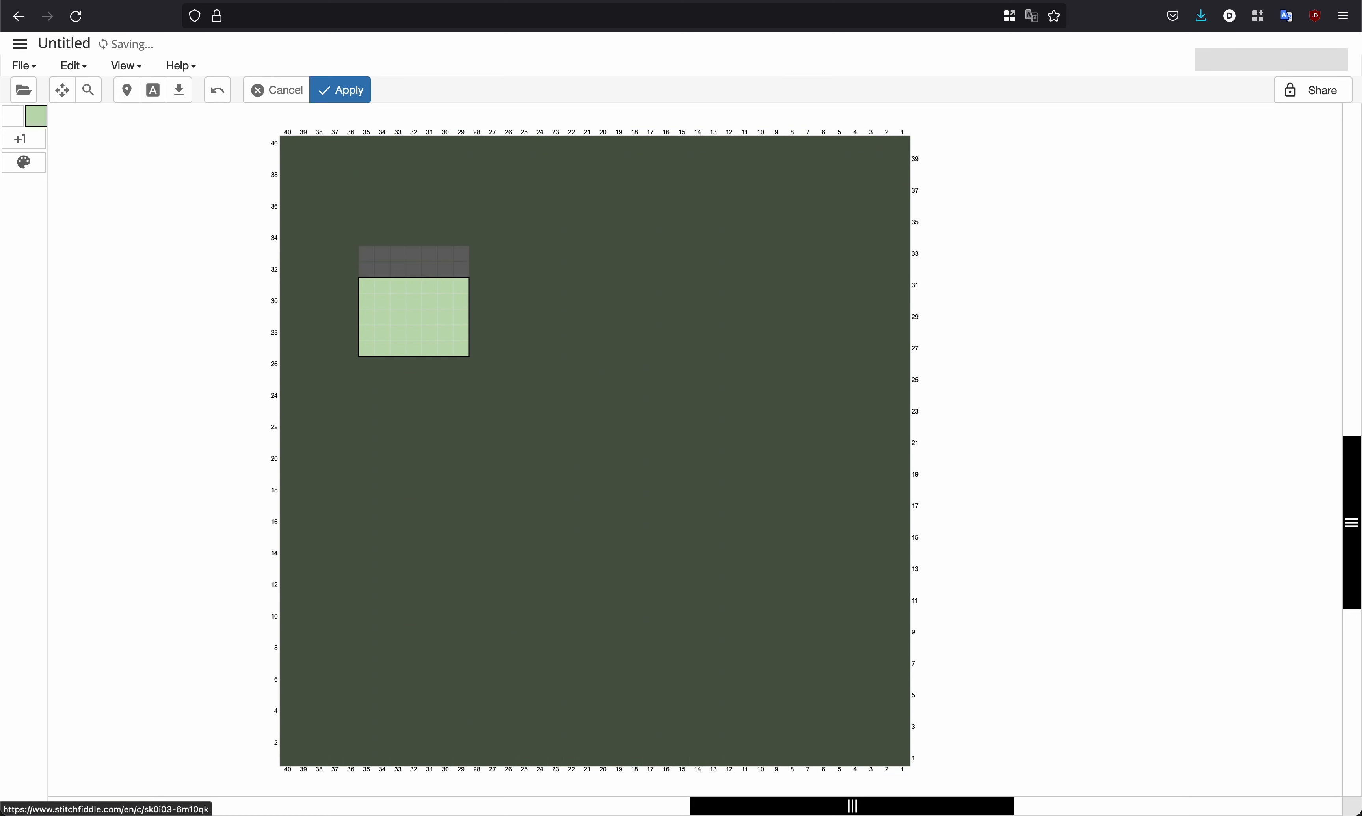
key("Return")
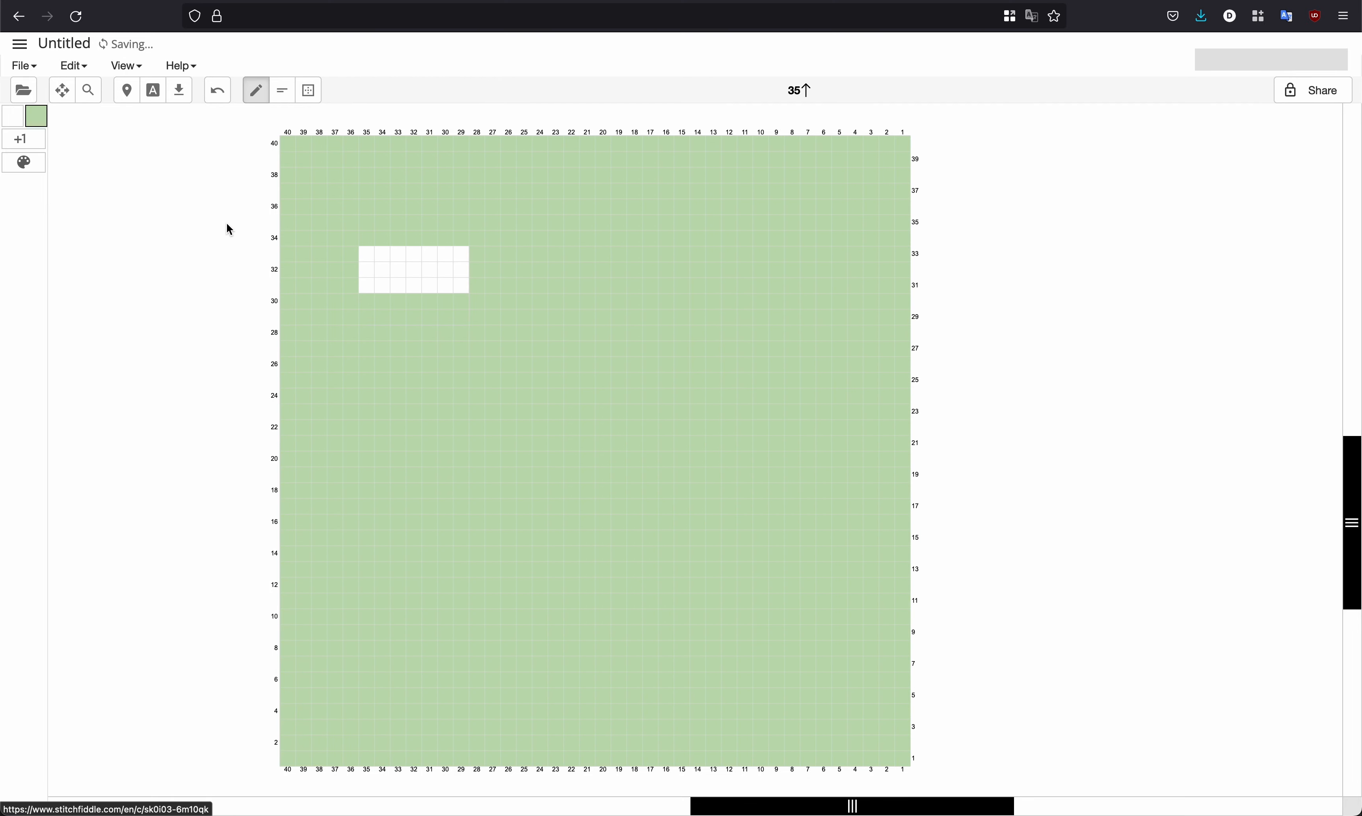
Fill the entire green chart with white.
left_click(30, 120)
right_click(340, 191)
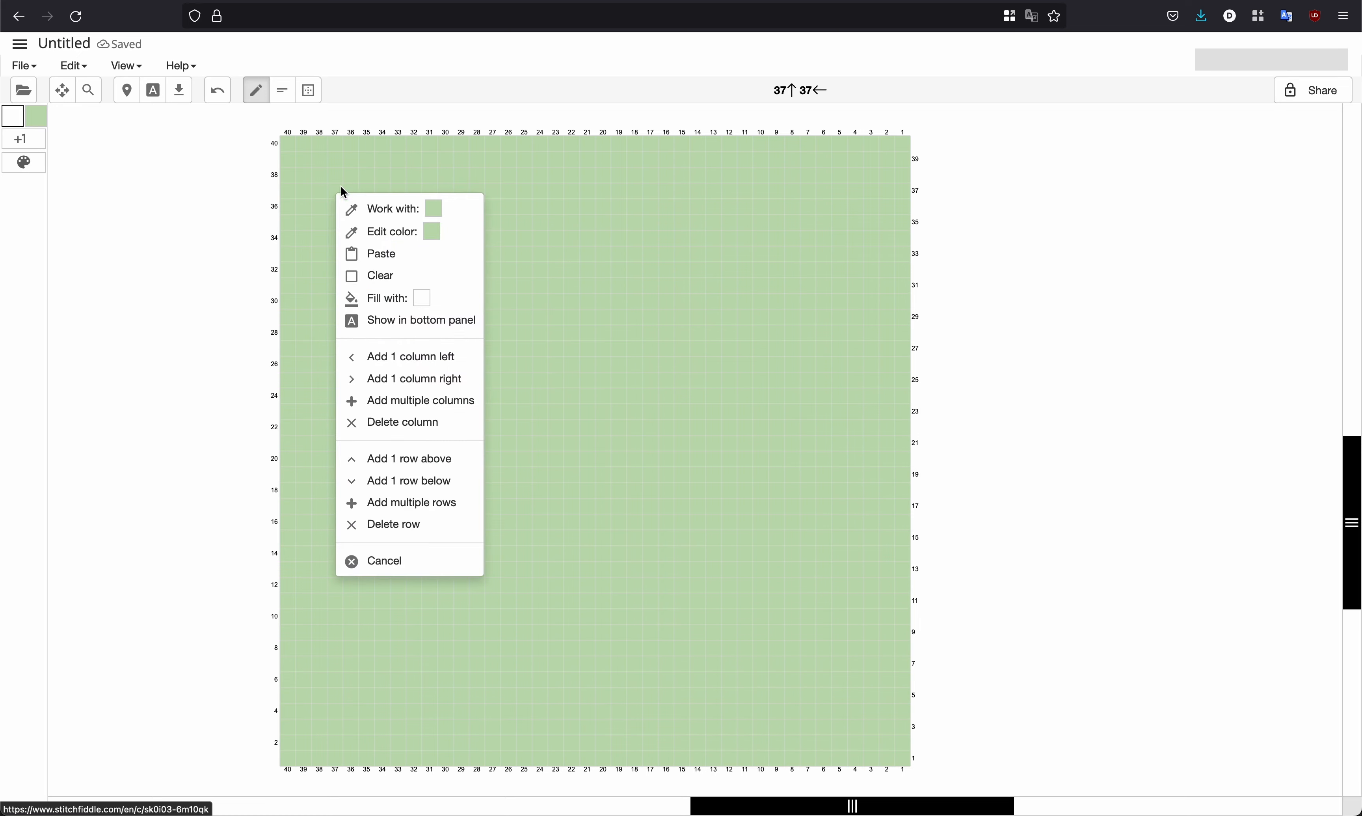
left_click(380, 301)
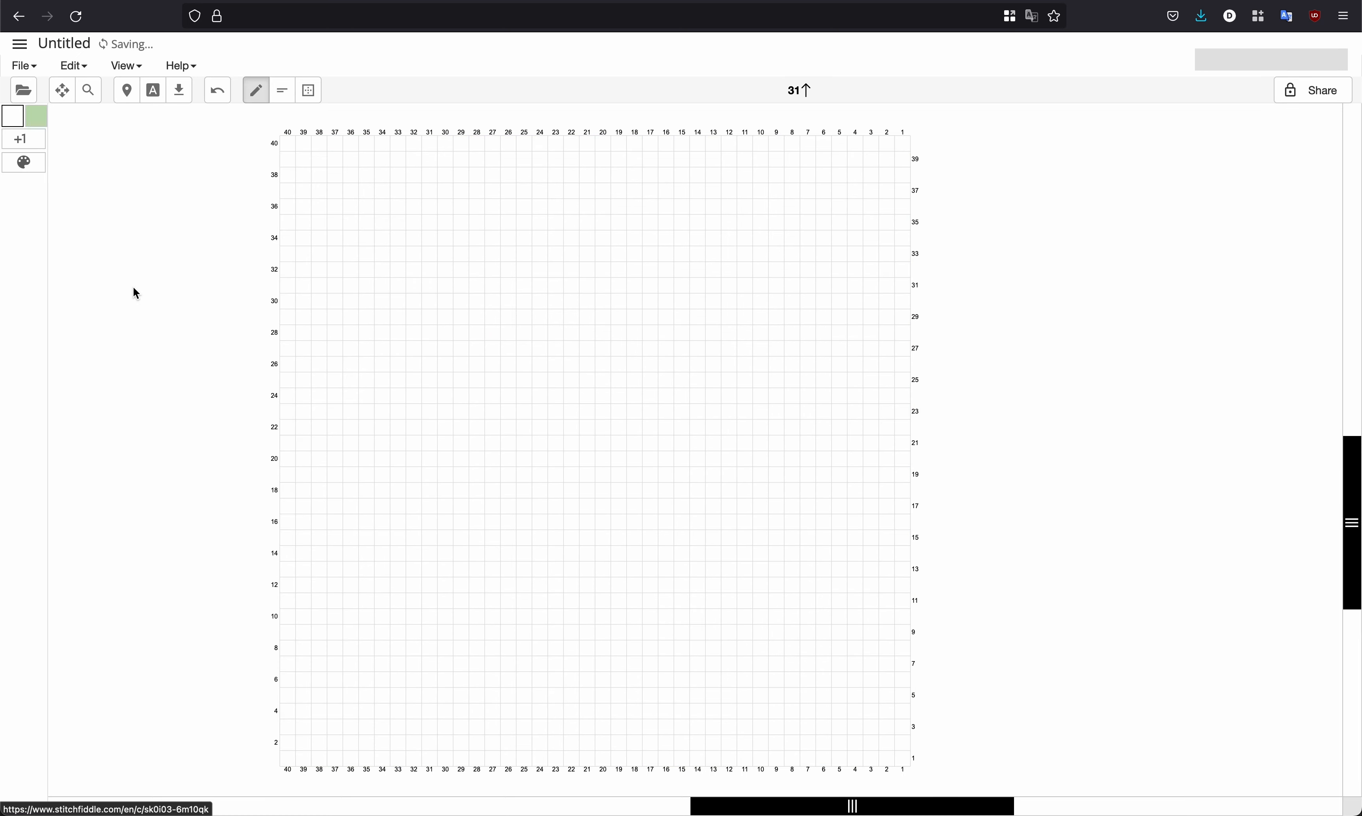
Draw a rounded blob outline in light green right of the chart's center and fill its interior completely.
left_click(42, 125)
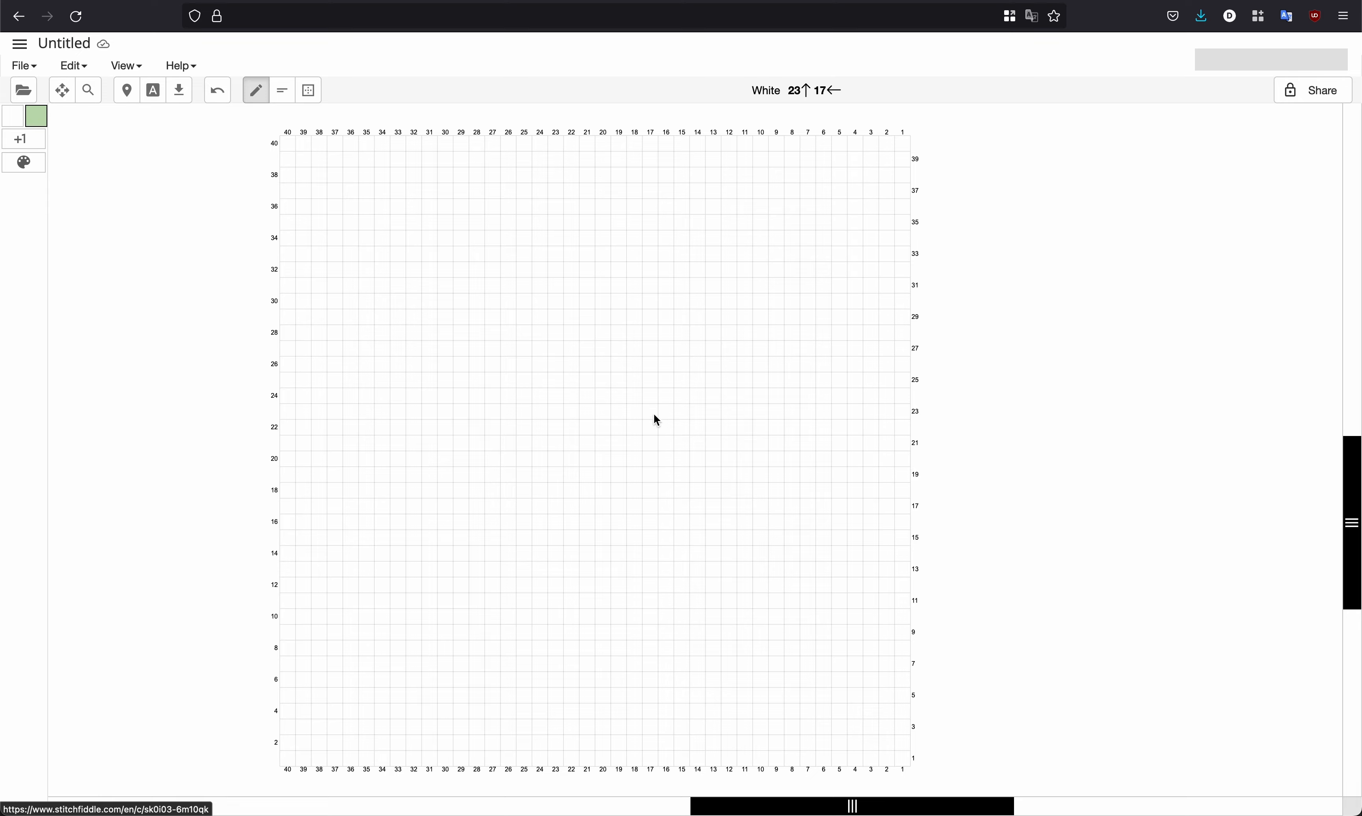
mouse_move(641, 459)
left_mouse_down()
mouse_move(661, 352)
mouse_move(681, 396)
mouse_move(701, 394)
mouse_move(650, 335)
mouse_move(709, 367)
mouse_move(695, 359)
mouse_move(800, 384)
mouse_move(766, 466)
mouse_move(696, 491)
mouse_move(772, 442)
mouse_move(726, 442)
mouse_move(745, 449)
mouse_move(705, 477)
mouse_move(652, 462)
left_mouse_up()
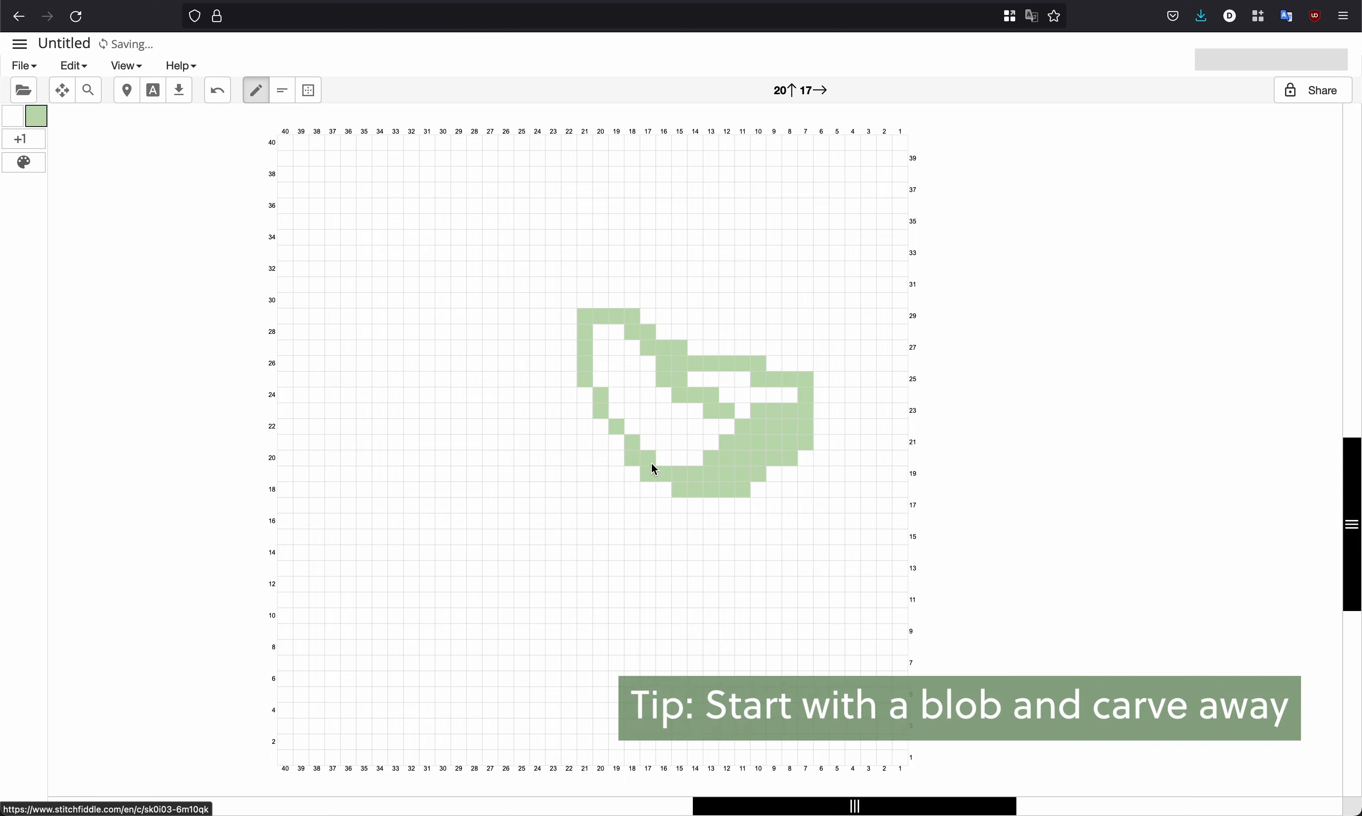
right_click(667, 444)
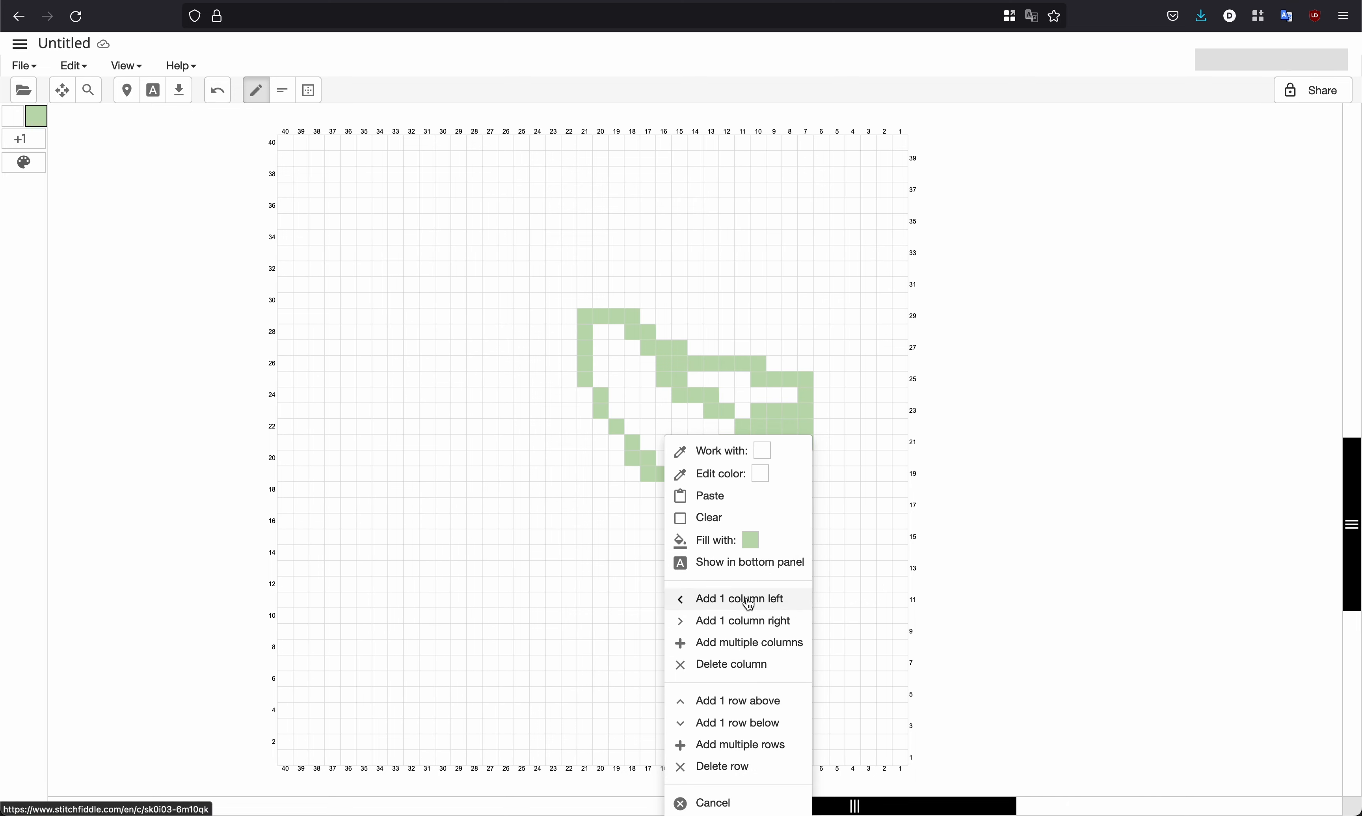
left_click(724, 539)
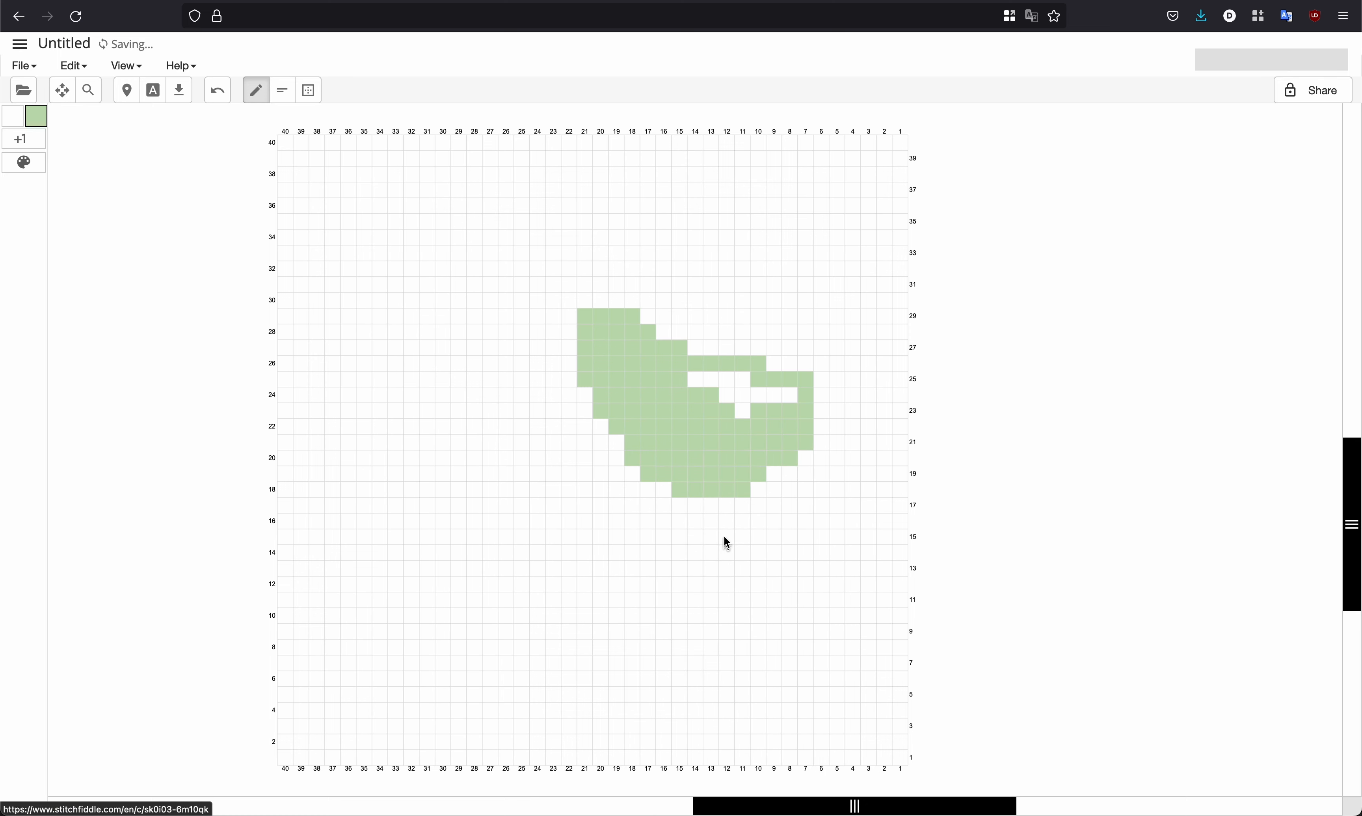
mouse_move(695, 382)
left_mouse_down()
mouse_move(753, 390)
mouse_move(715, 390)
mouse_move(728, 416)
mouse_move(784, 398)
left_mouse_up()
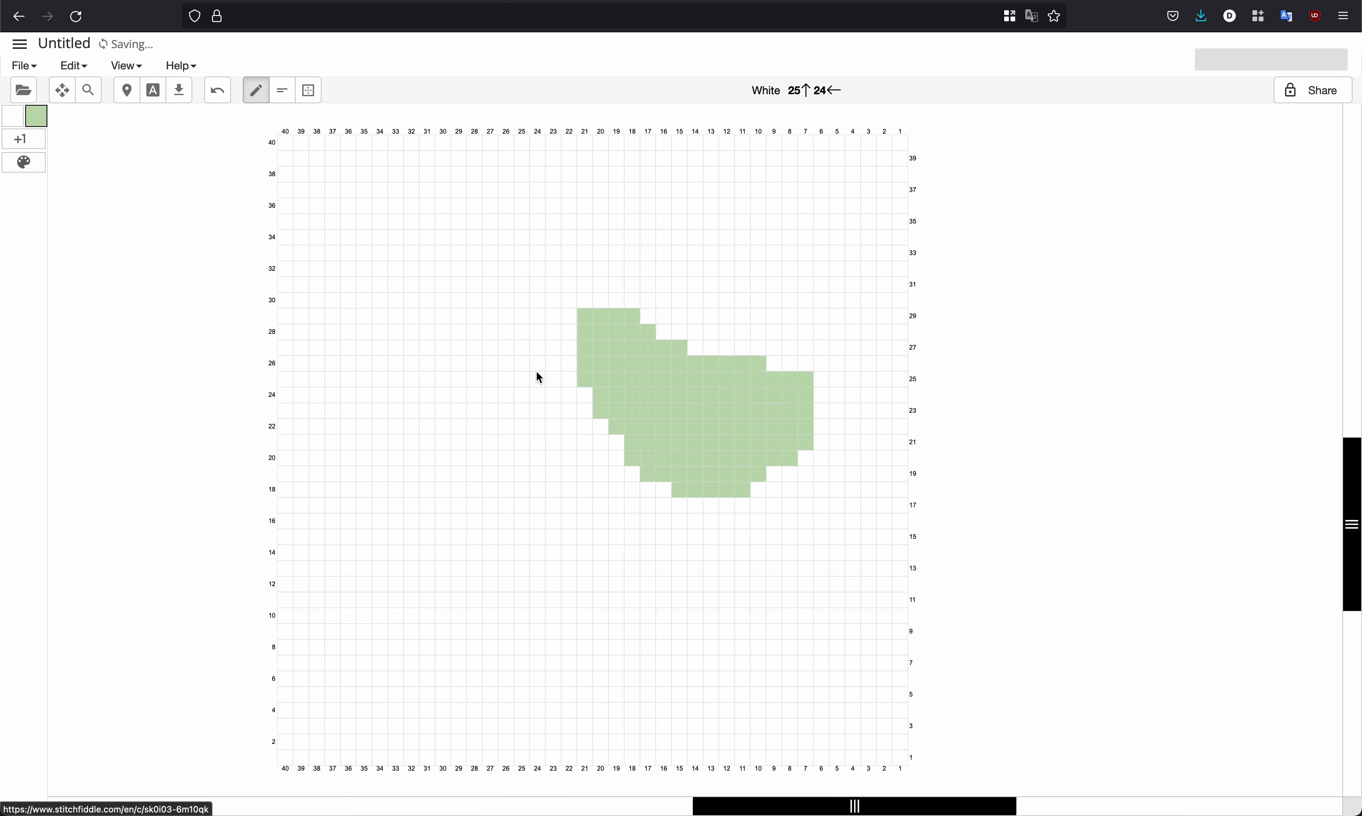
left_click_drag(520, 353, 468, 365)
mouse_move(534, 439)
left_mouse_down()
mouse_move(512, 523)
mouse_move(369, 509)
mouse_move(505, 584)
left_mouse_up()
key("ctrl+z")
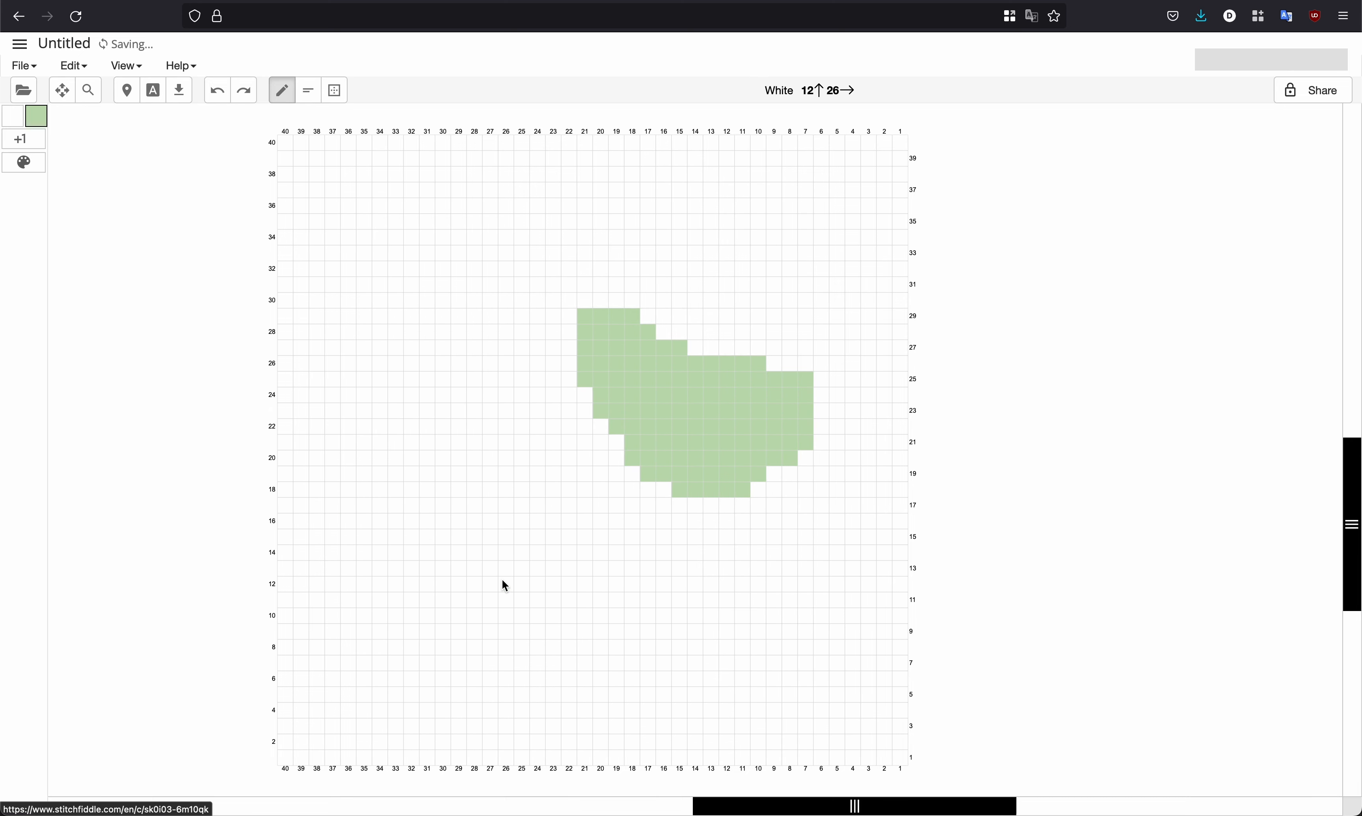
Extend the green blob upward and to the right, and draw a curved stem from its base toward the lower left.
left_click(634, 319)
mouse_move(714, 359)
left_mouse_down()
mouse_move(793, 356)
mouse_move(735, 371)
mouse_move(765, 352)
mouse_move(698, 342)
mouse_move(774, 333)
mouse_move(734, 353)
mouse_move(807, 344)
mouse_move(805, 415)
mouse_move(834, 389)
mouse_move(817, 358)
mouse_move(747, 338)
mouse_move(650, 331)
mouse_move(580, 347)
mouse_move(599, 310)
mouse_move(670, 296)
mouse_move(738, 326)
left_mouse_up()
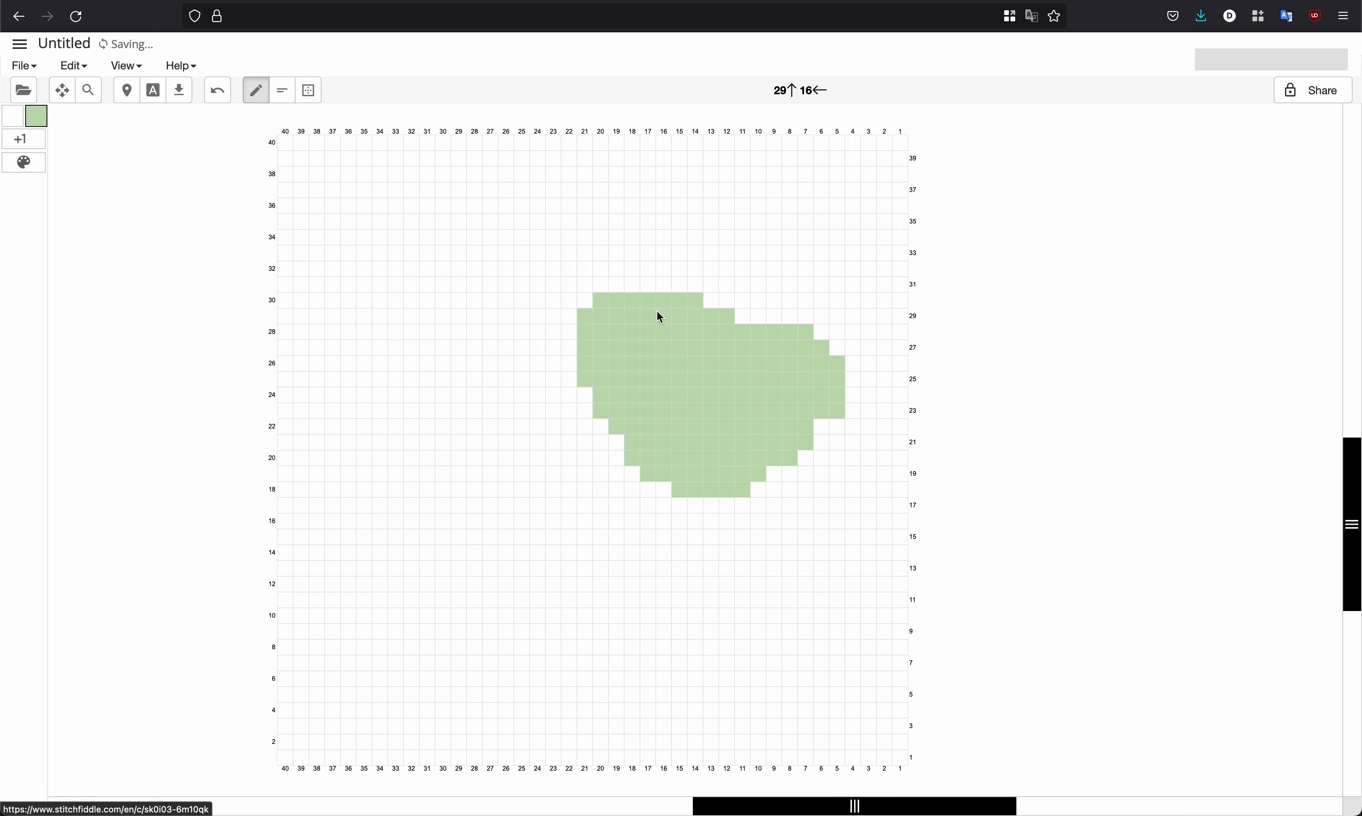
mouse_move(656, 311)
left_mouse_down()
mouse_move(765, 313)
mouse_move(792, 337)
left_mouse_up()
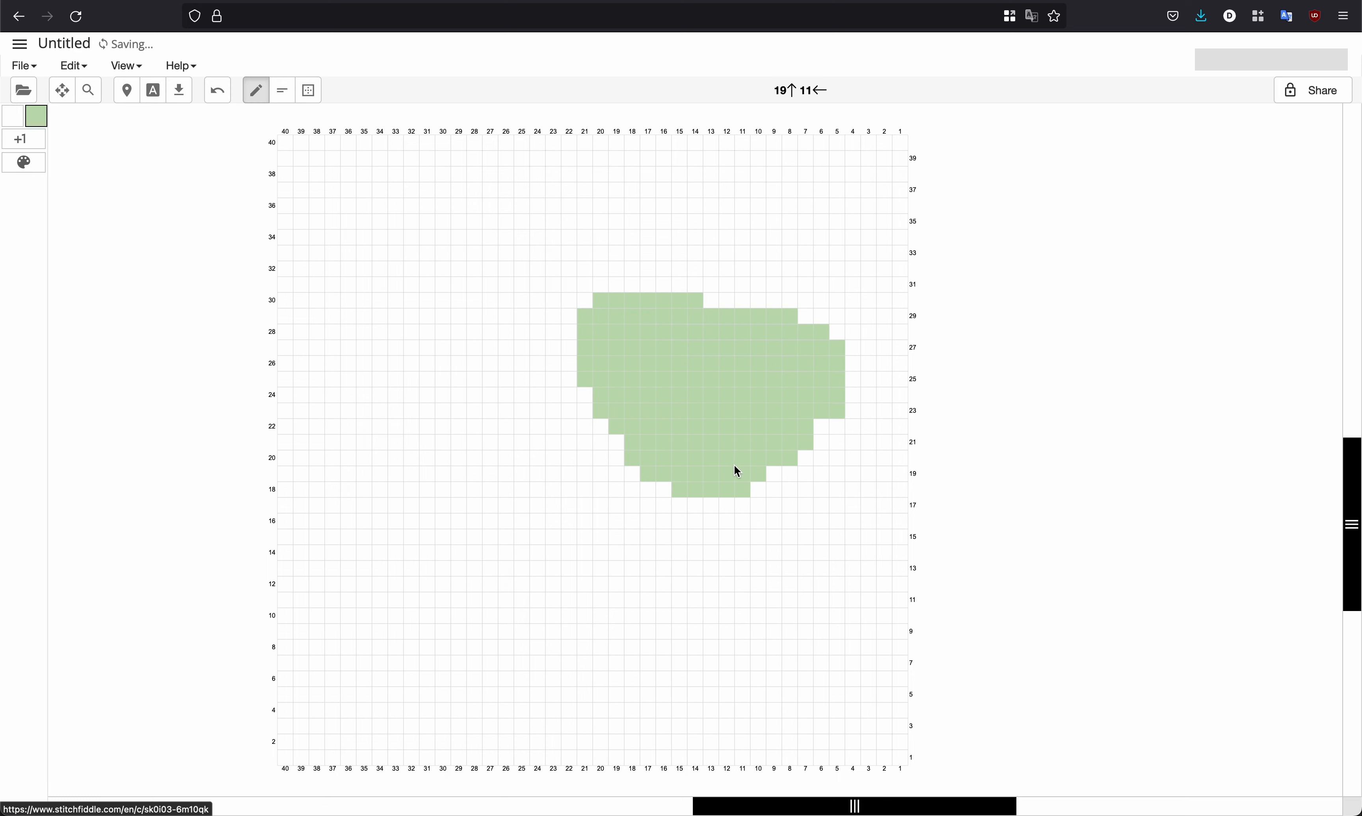
mouse_move(712, 471)
left_mouse_down()
mouse_move(699, 531)
mouse_move(637, 601)
mouse_move(567, 629)
mouse_move(684, 532)
left_mouse_up()
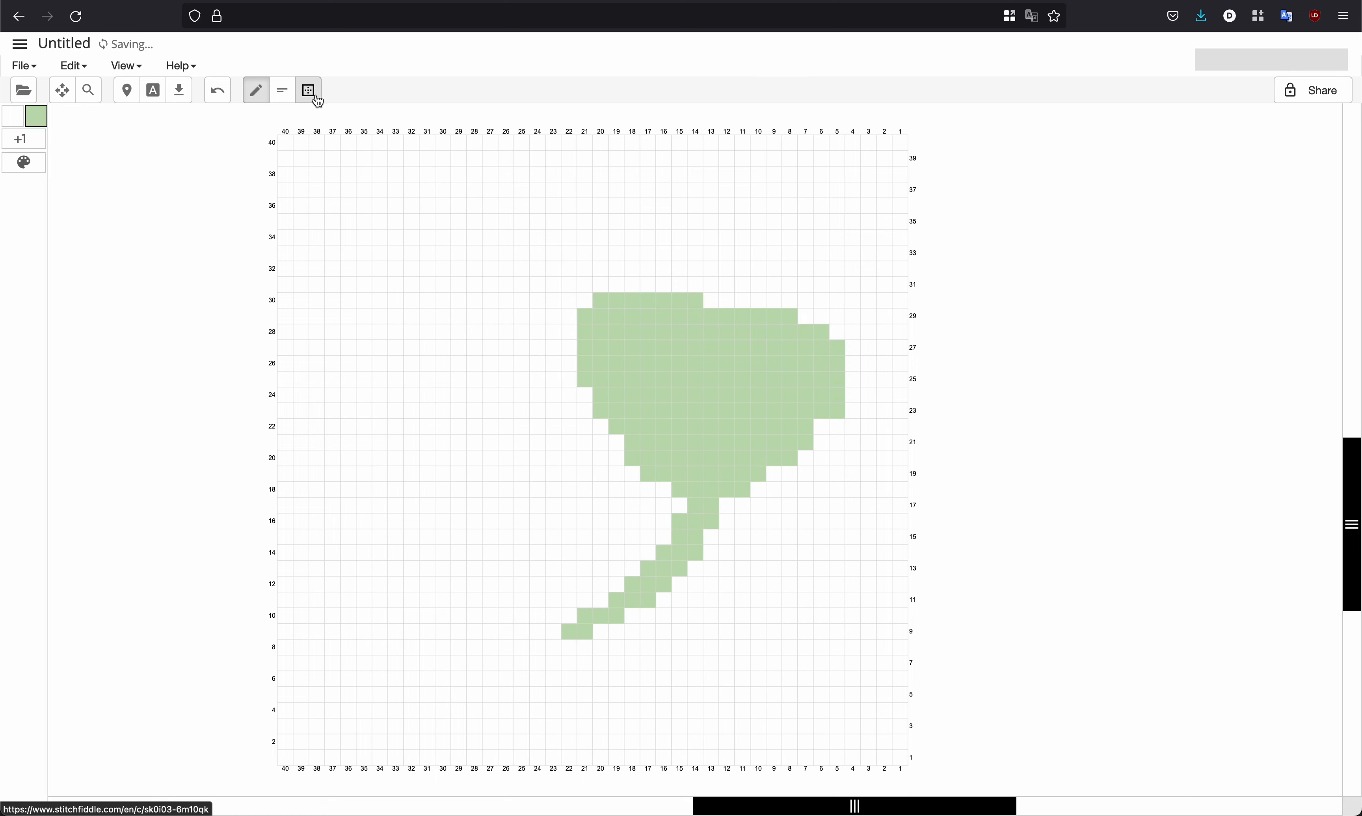
Carve away the blob's edges with white, then narrow the stem and shorten it to end at row 12.
left_click(11, 123)
left_click_drag(669, 492, 647, 473)
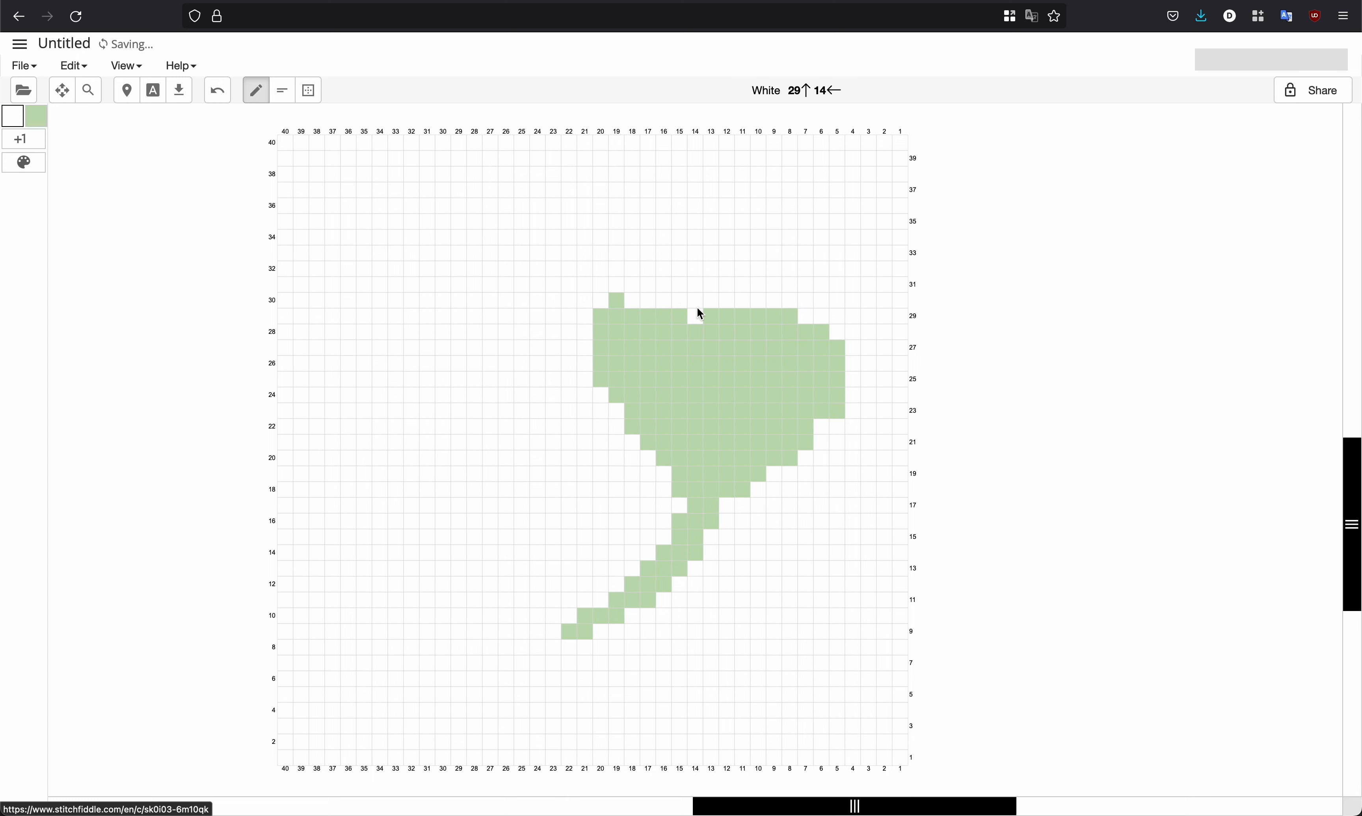
left_click_drag(748, 309, 818, 334)
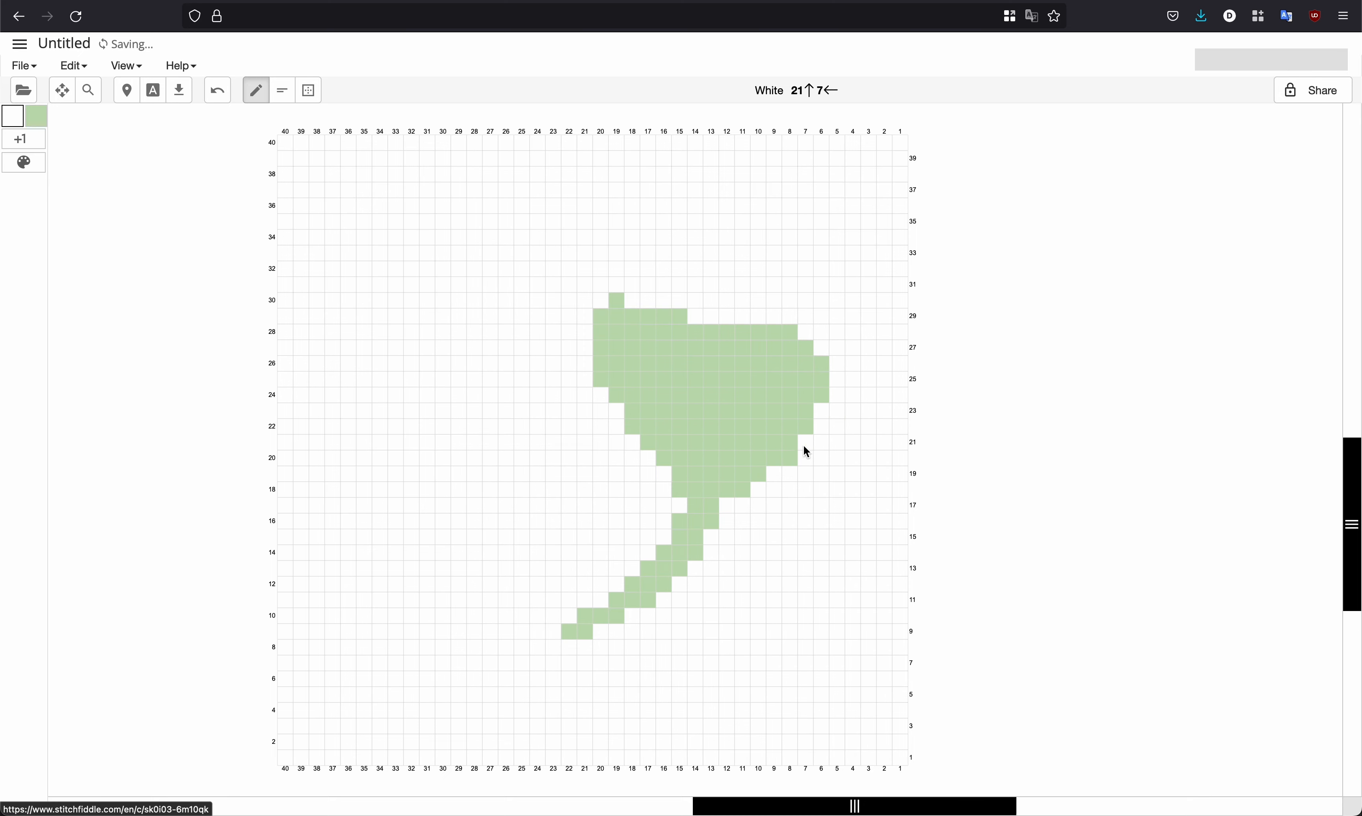
left_click_drag(806, 450, 738, 496)
mouse_move(698, 549)
left_mouse_down()
mouse_move(612, 622)
mouse_move(643, 620)
mouse_move(606, 578)
mouse_move(609, 604)
mouse_move(623, 604)
mouse_move(567, 644)
left_mouse_up()
left_click(567, 629)
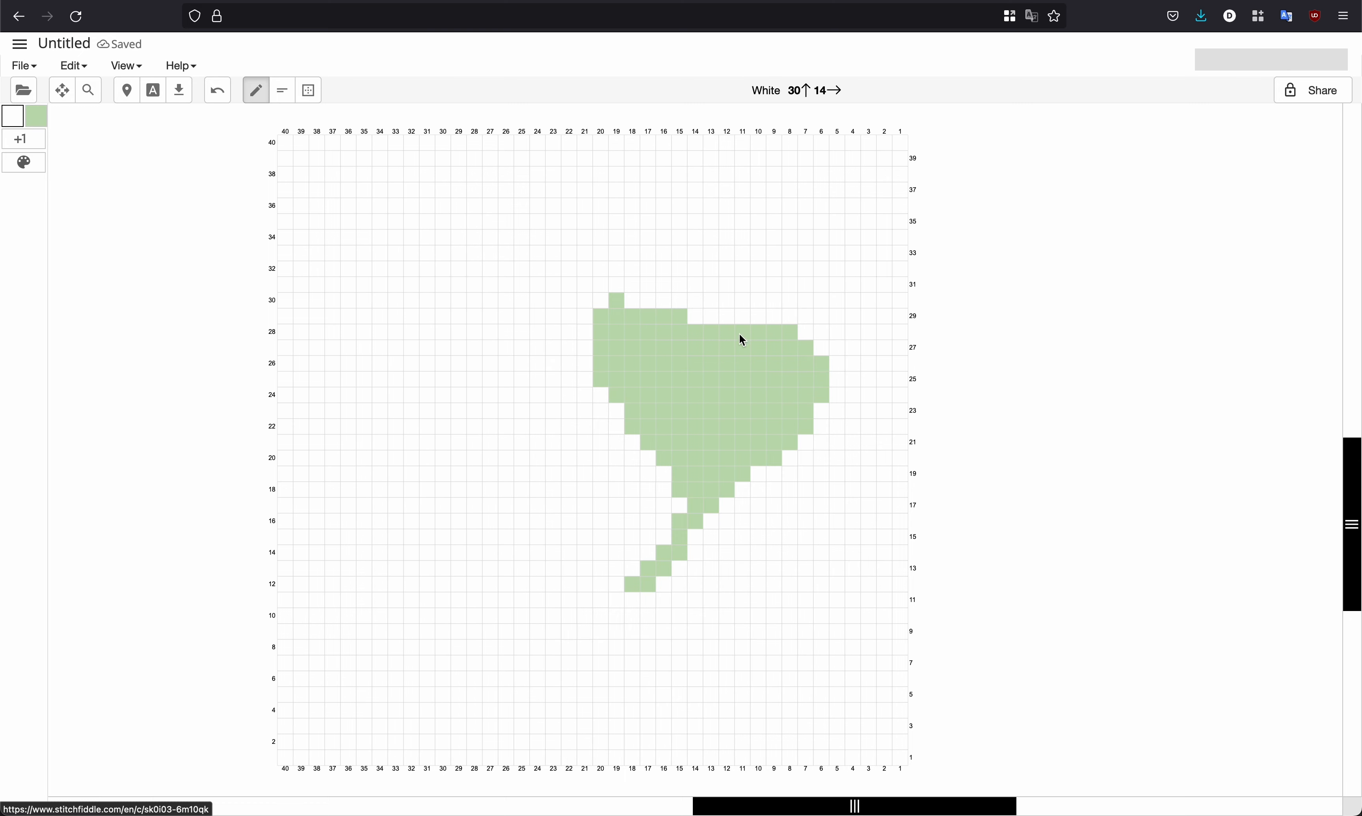
Select the 15 by 19 area around the green motif and move it three rows down and one column right.
left_click(313, 95)
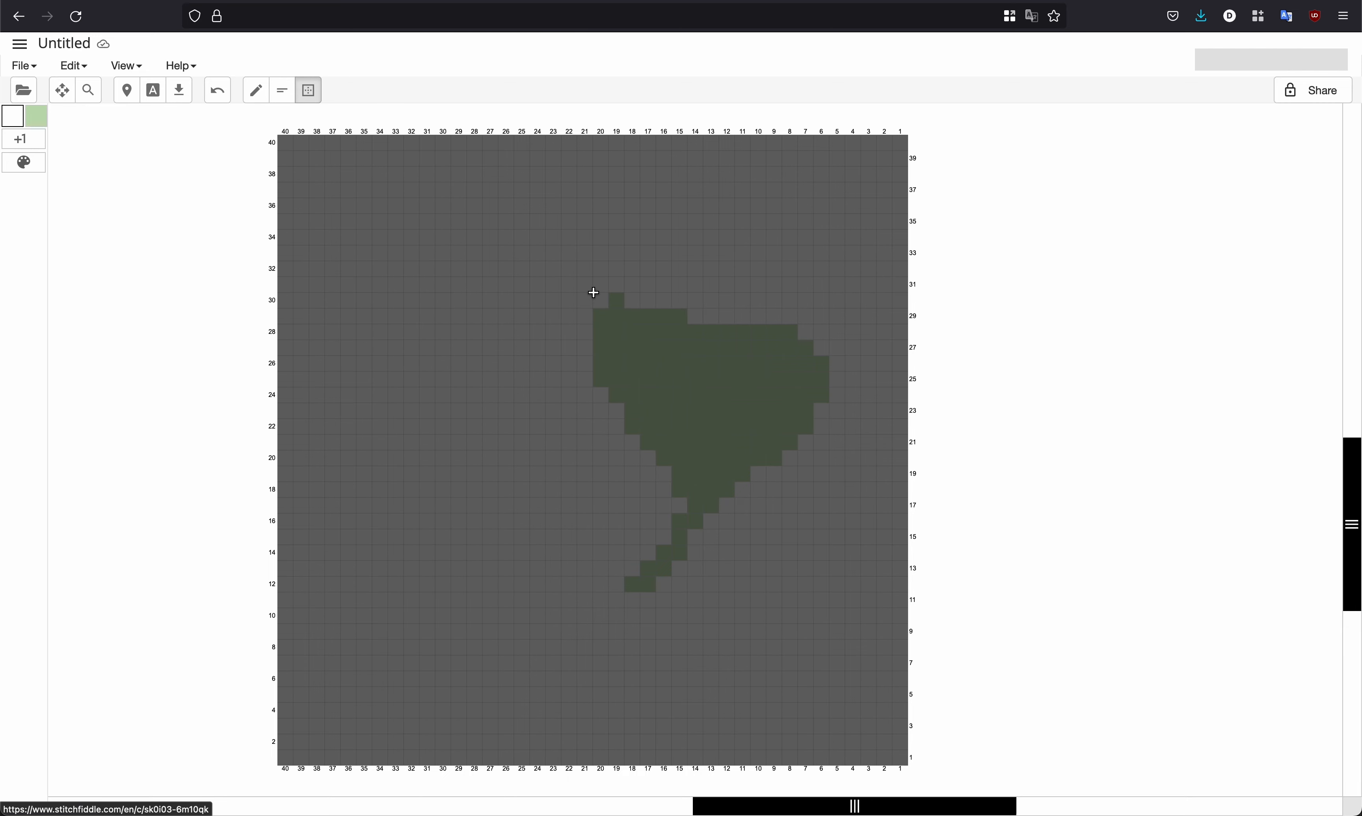
left_click_drag(594, 293, 821, 584)
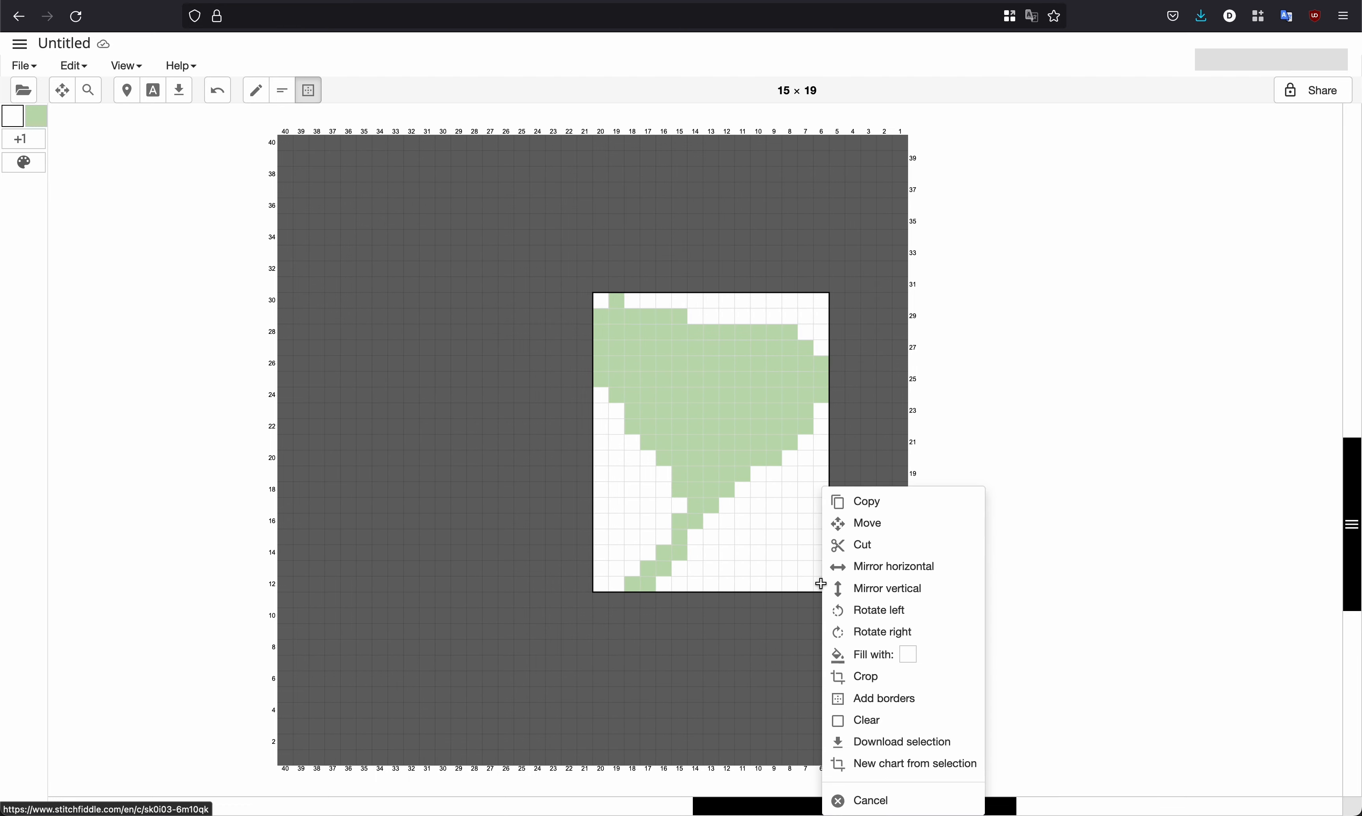
left_click(868, 521)
key("Up")
key("Up")
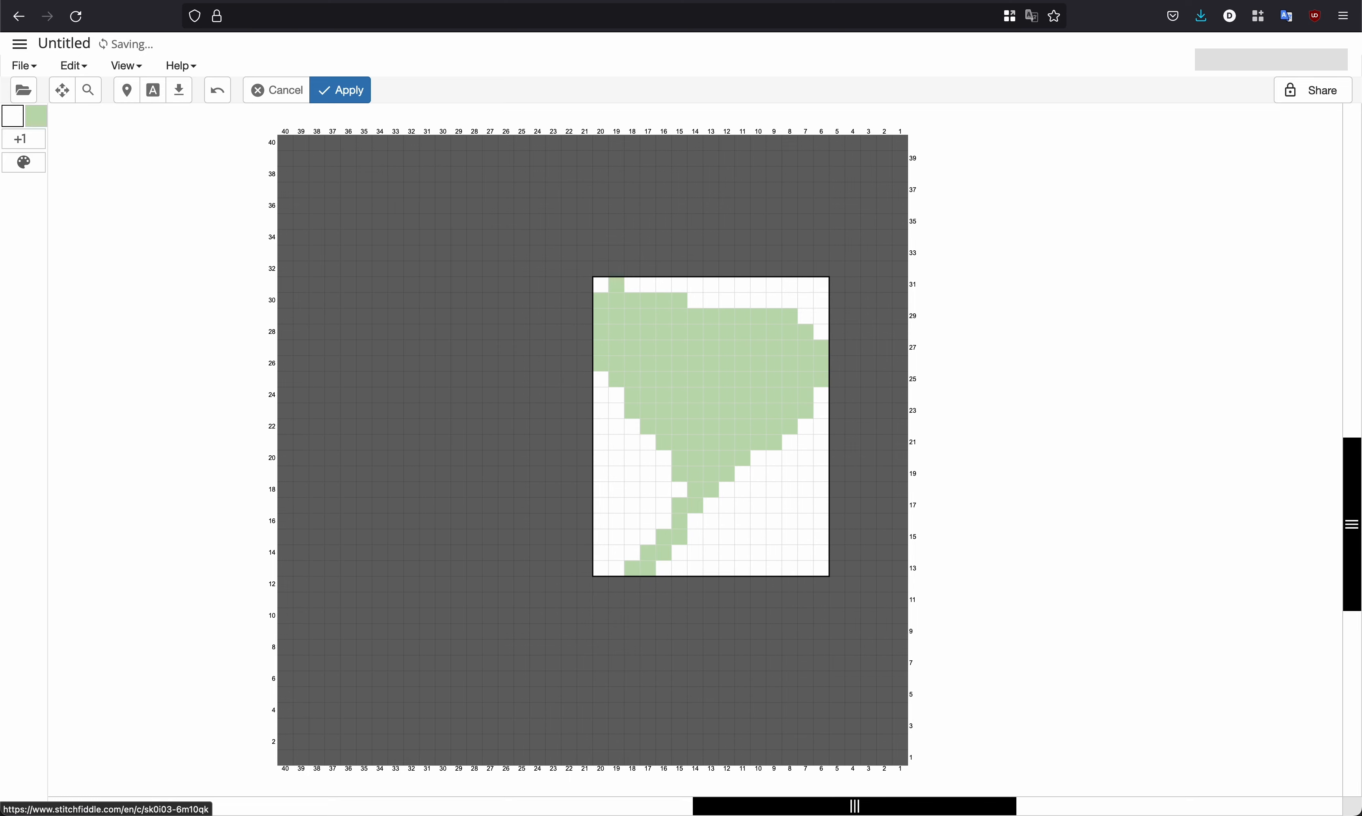
key("Down")
key("Down")
key("Down")
key("Down")
key("Down")
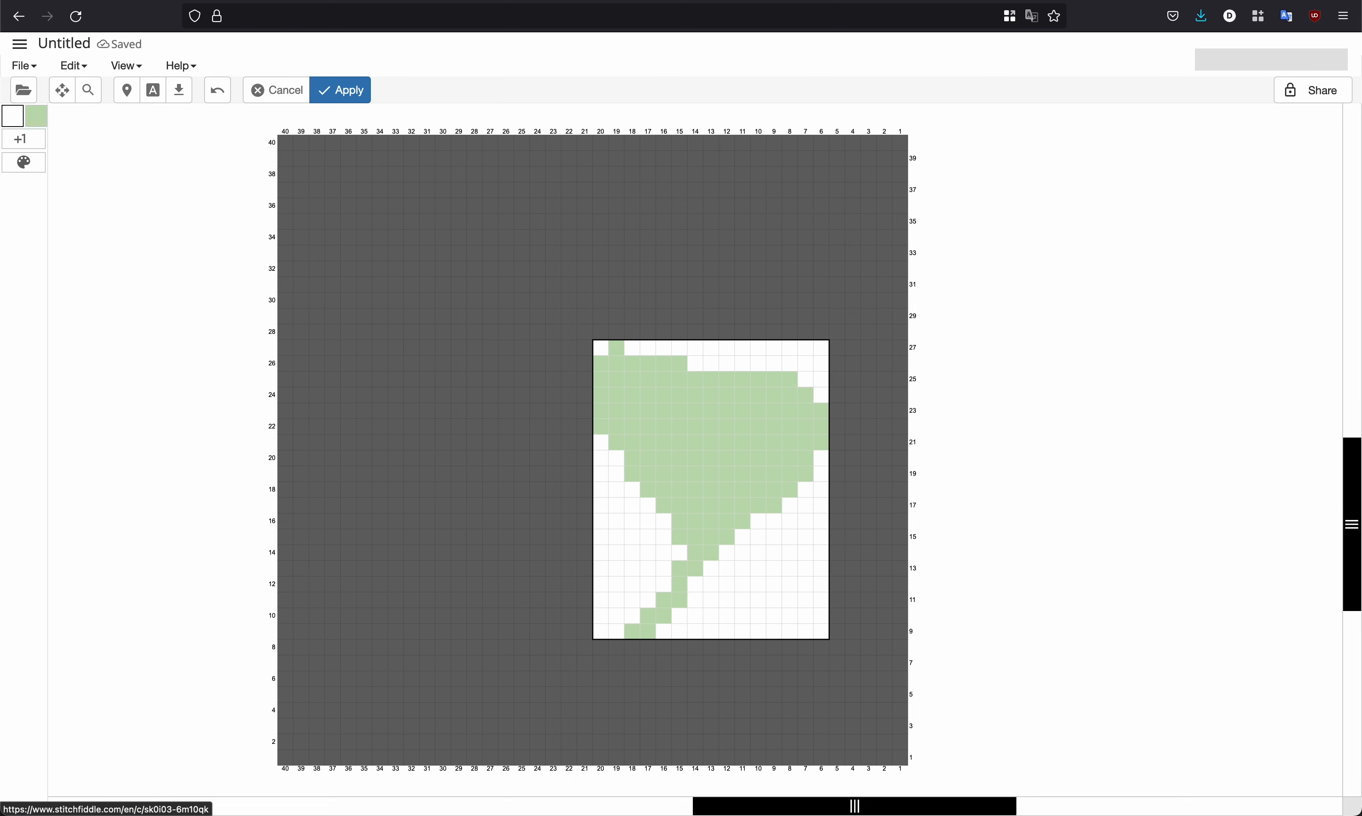
key("Down")
key("Right")
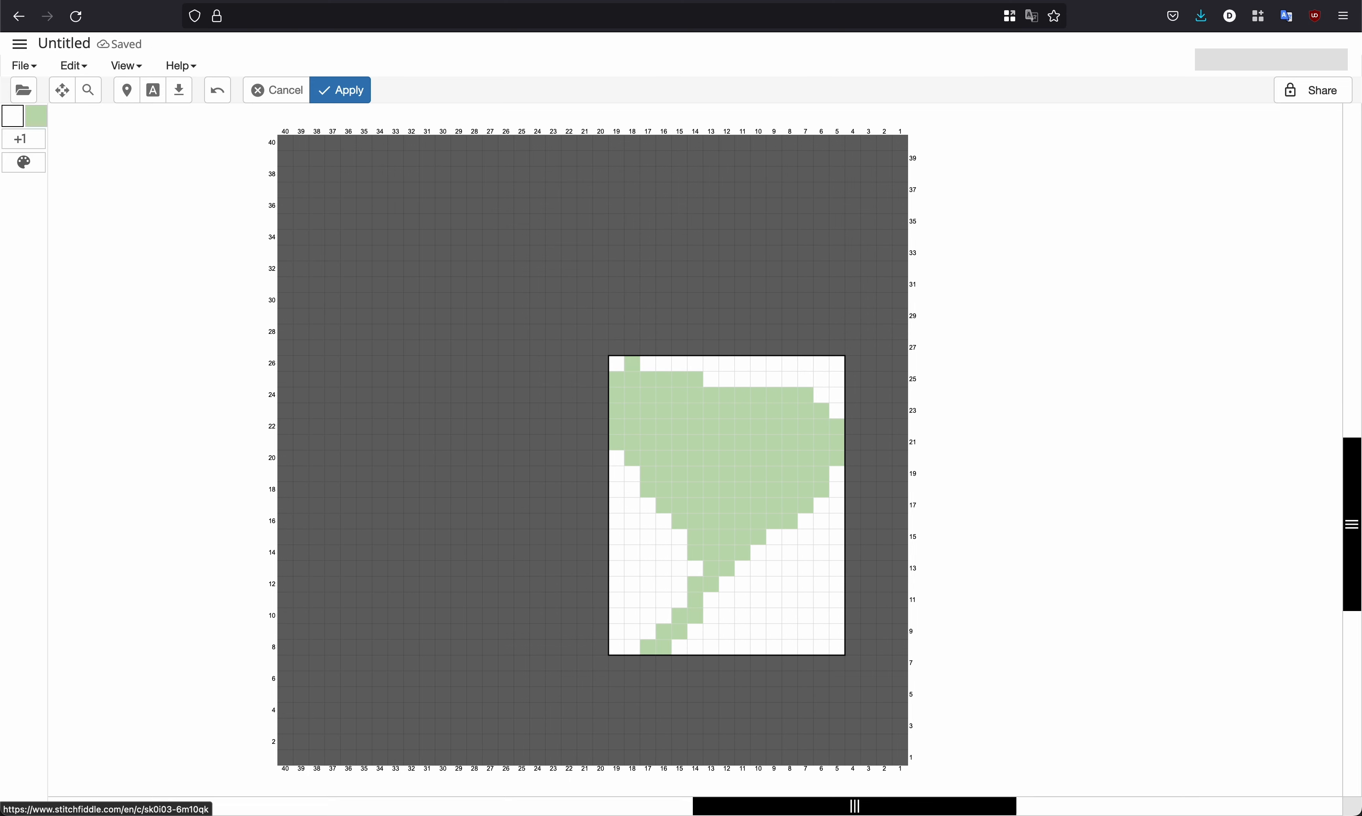
key("Up")
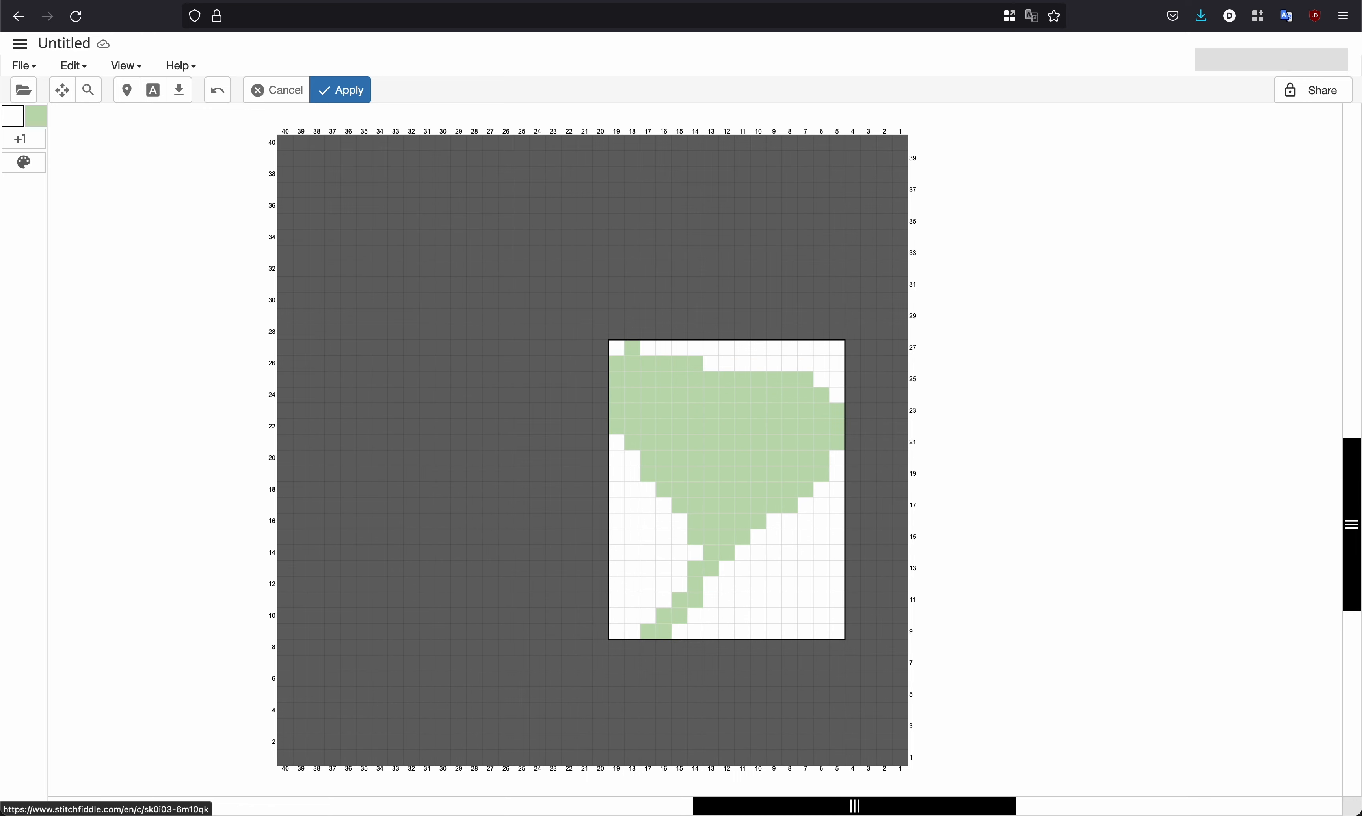
key("Return")
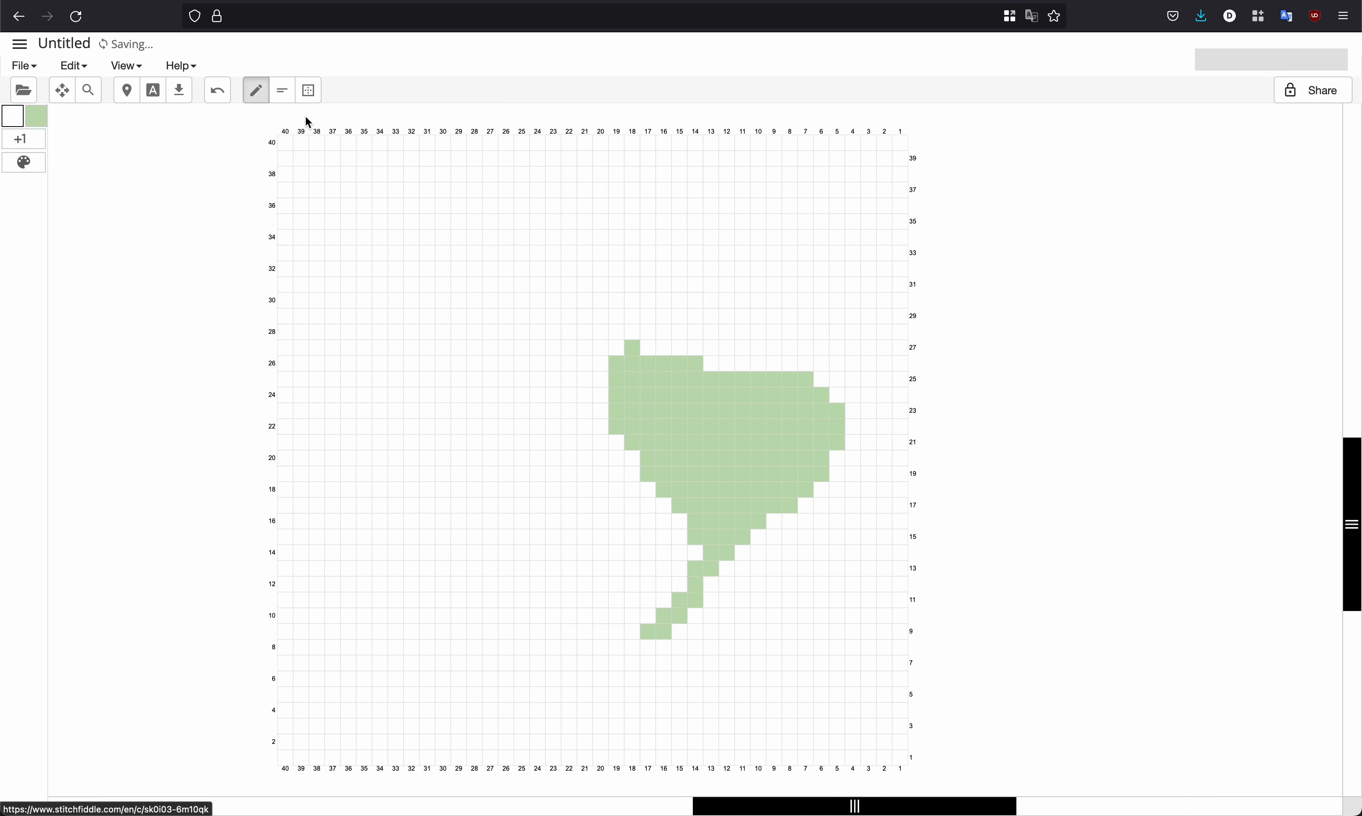
Copy the 15 by 19 motif and paste it with its upper-left corner at column 38, row 36.
left_click(307, 101)
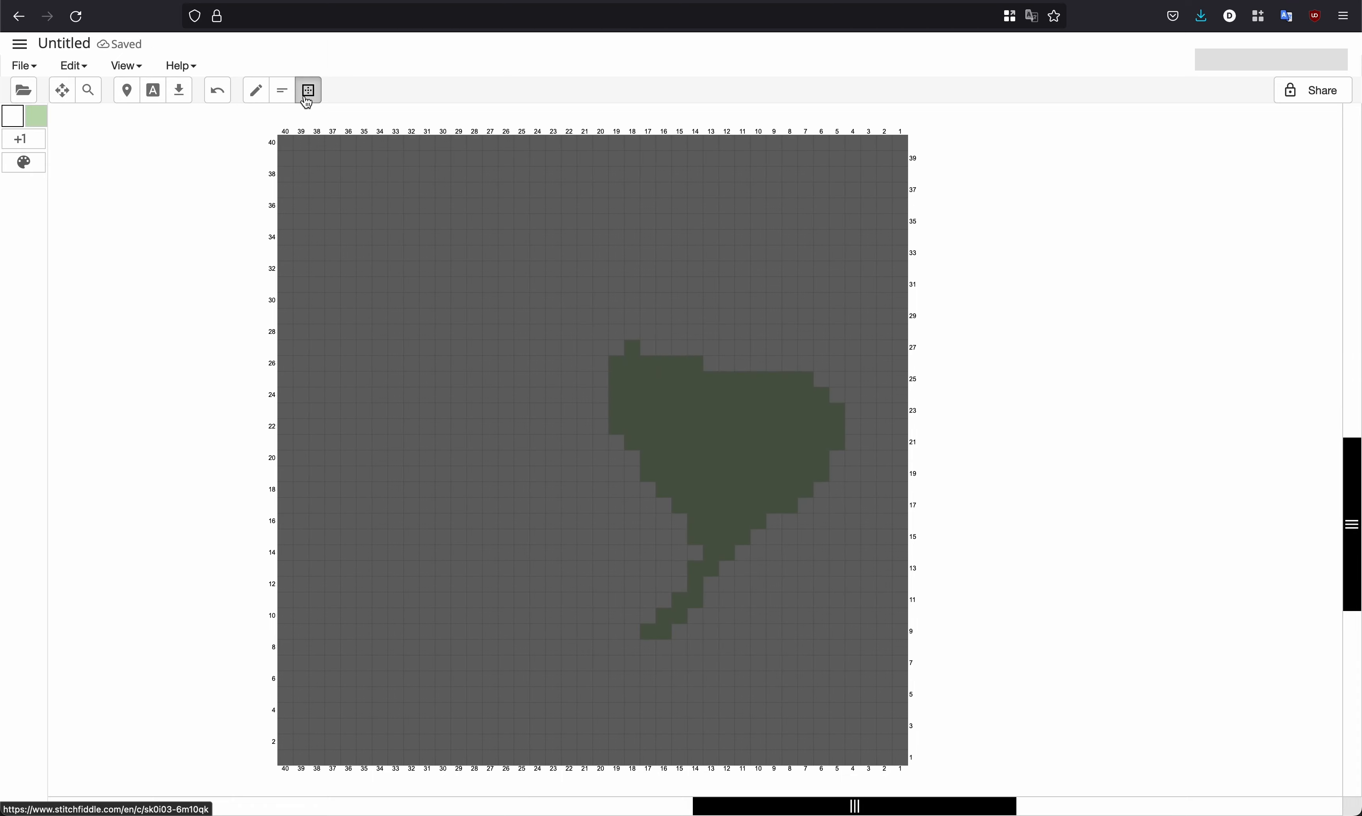
left_click_drag(614, 347, 838, 636)
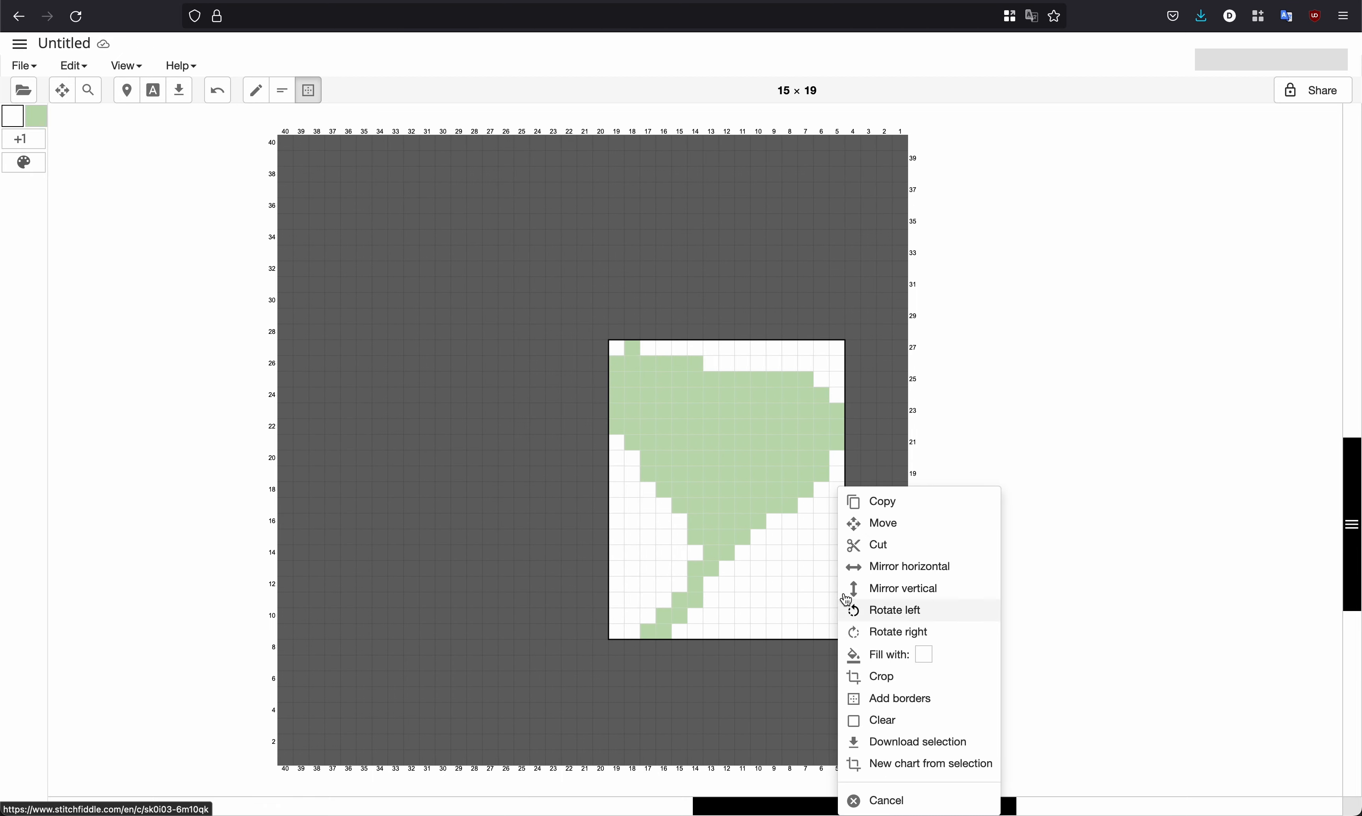
left_click(870, 502)
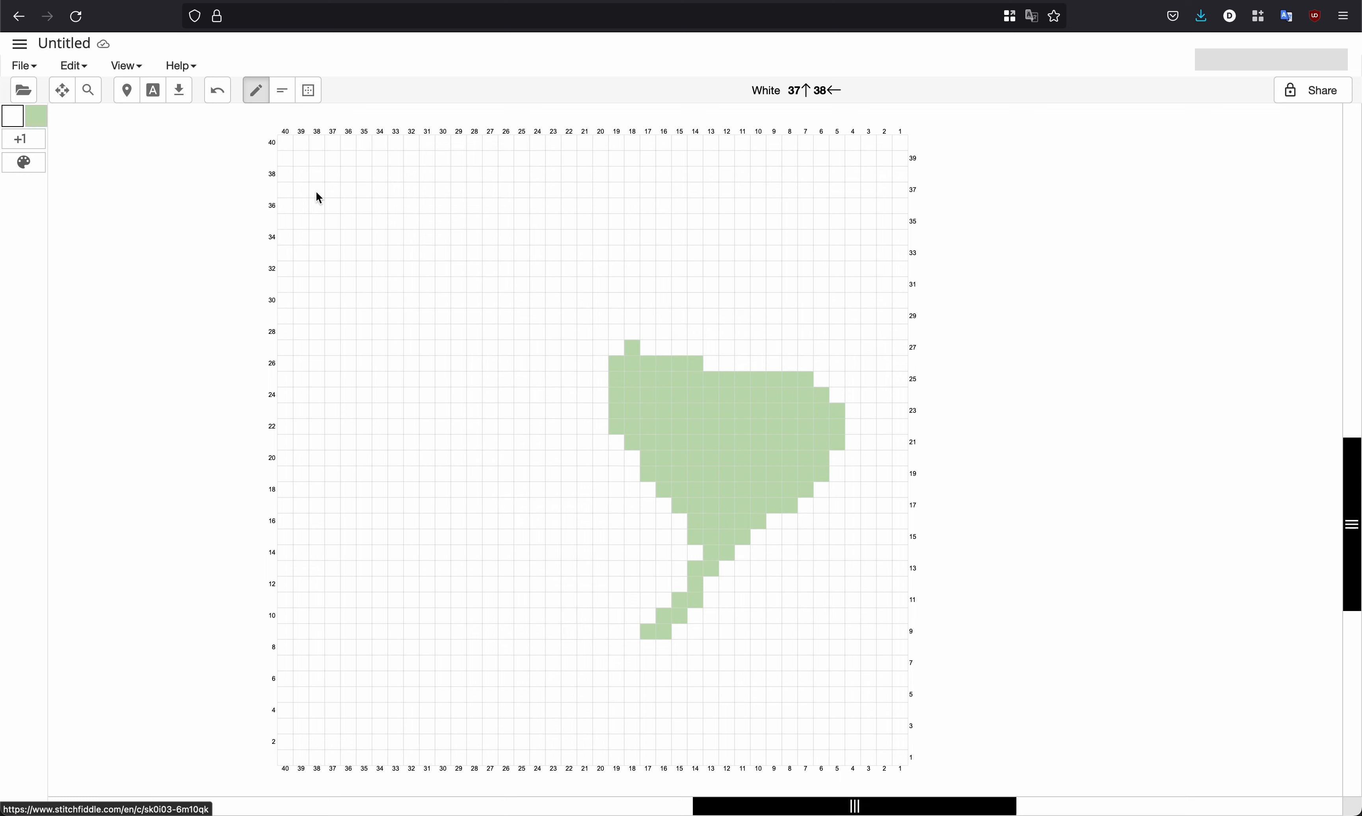
left_click(36, 117)
left_click(318, 206)
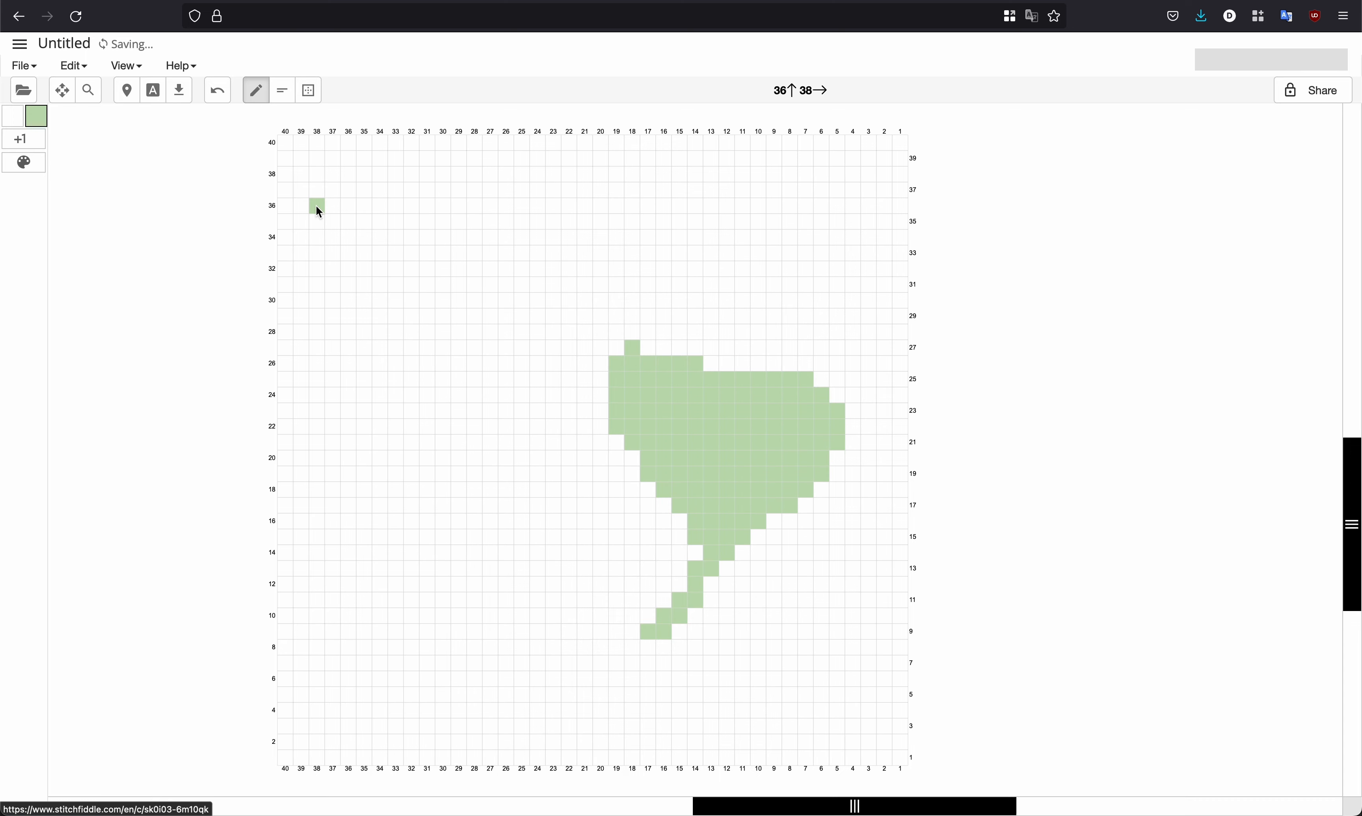
key("ctrl+v")
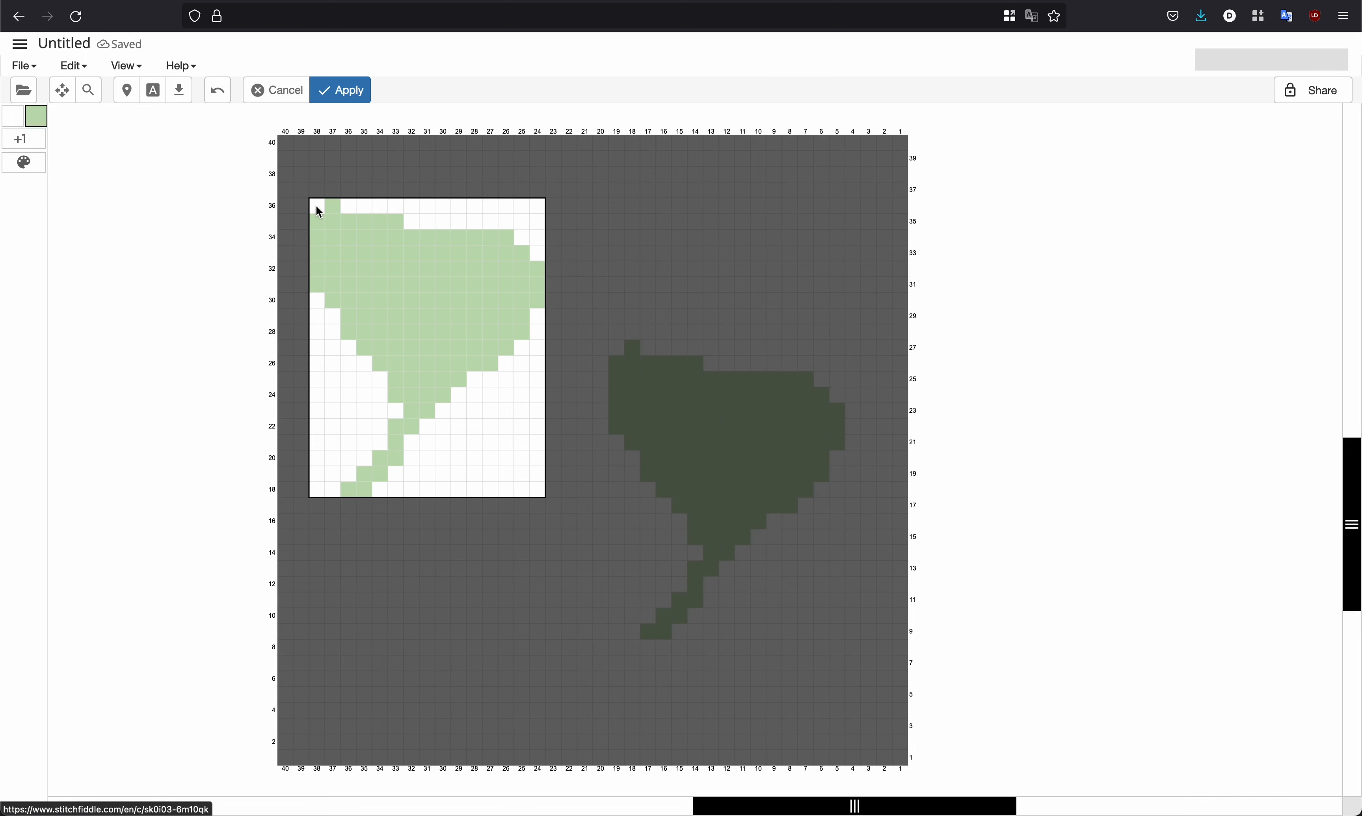
left_click(343, 101)
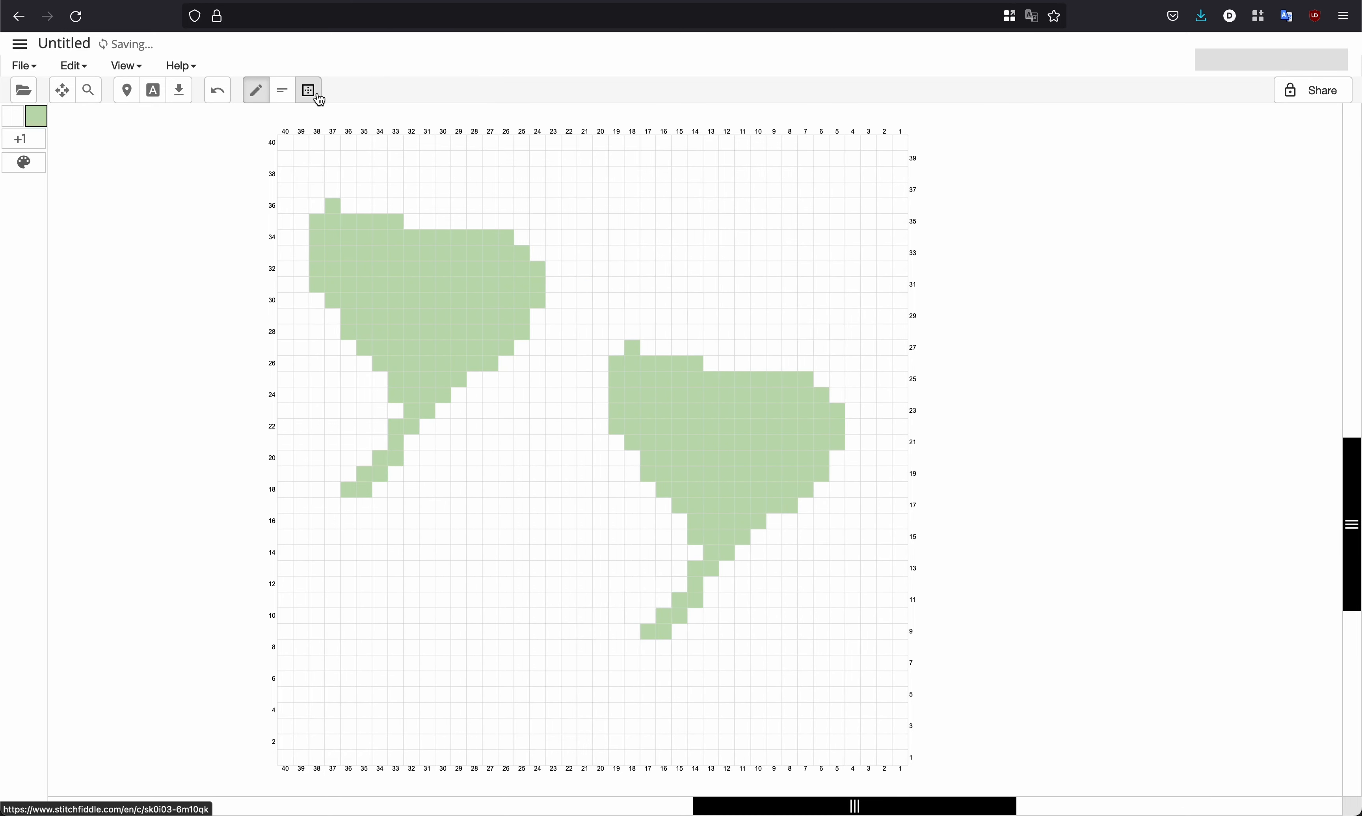
Mirror the pasted 15 by 19 motif horizontally.
left_click(308, 91)
left_click_drag(313, 205, 534, 493)
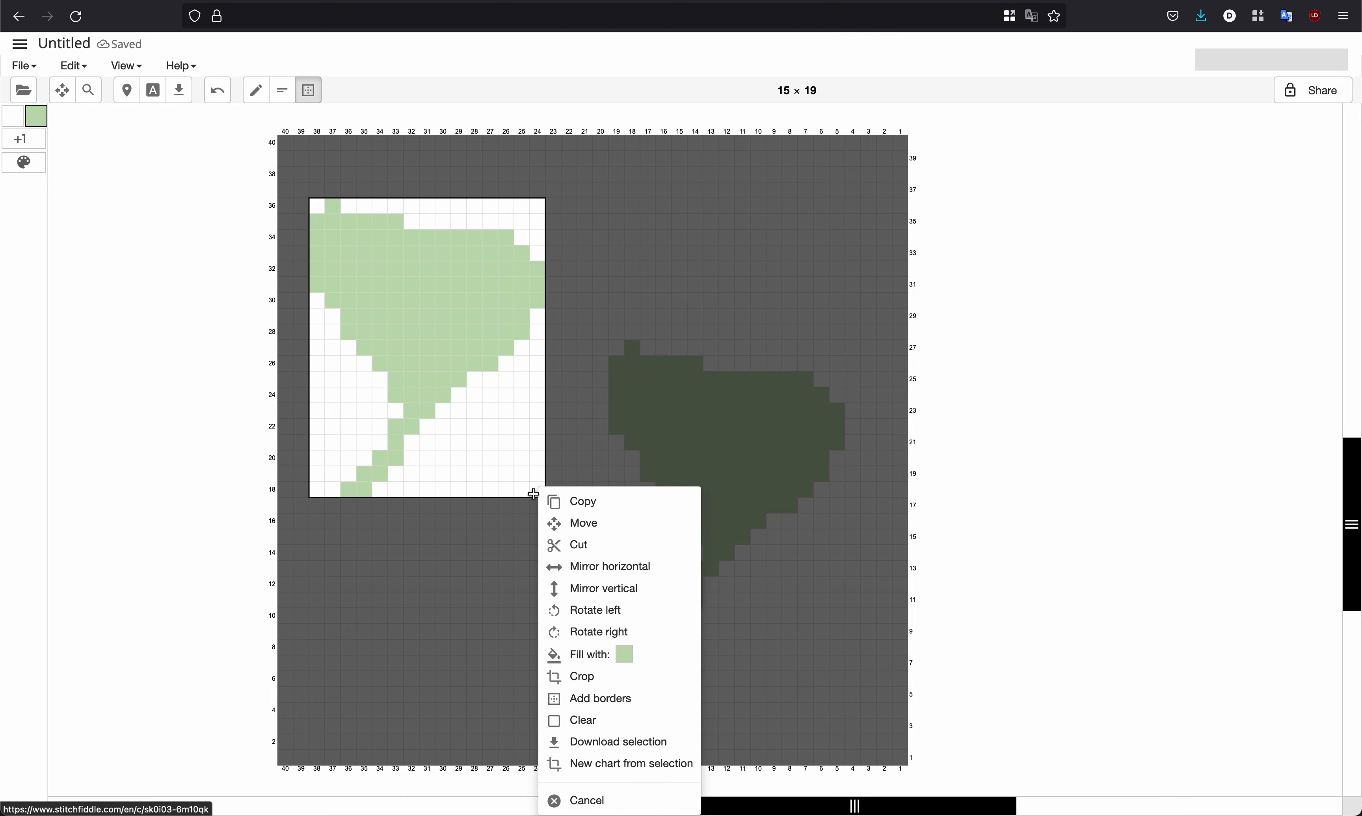
left_click(578, 568)
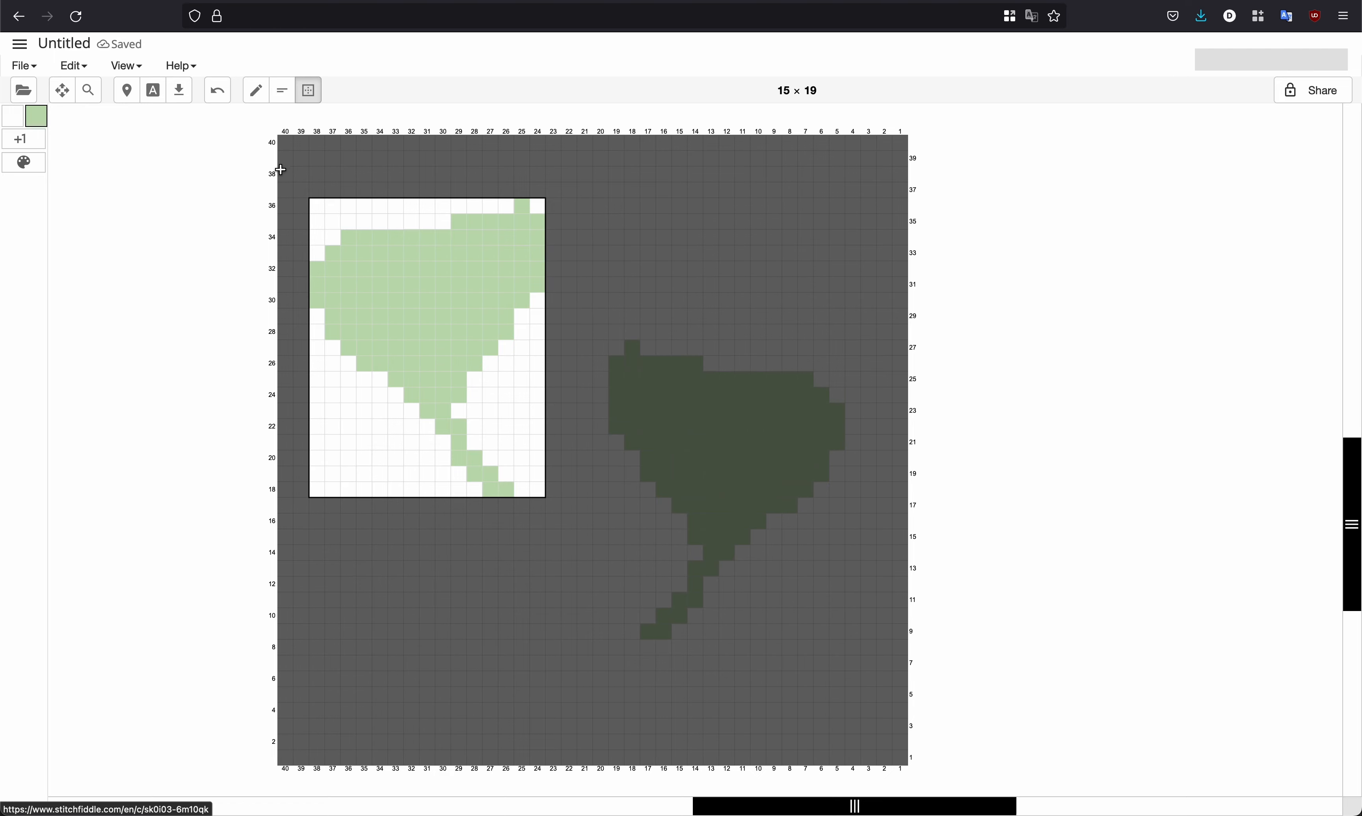
left_click(231, 169)
Move the mirrored motif three columns right and one row down.
left_click(309, 90)
left_click_drag(315, 207, 631, 602)
left_click(602, 527)
key("Up")
key("Up")
key("Up")
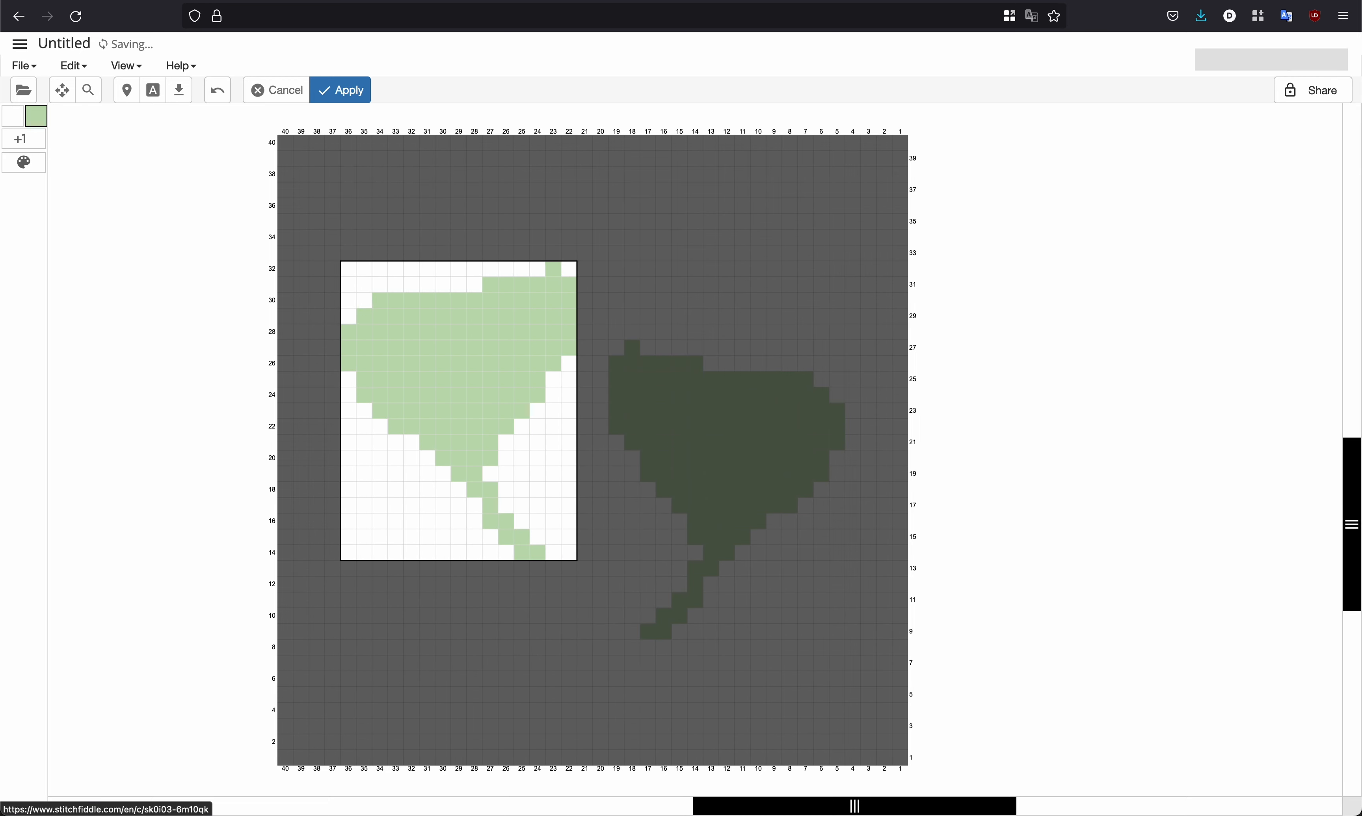
key("Up")
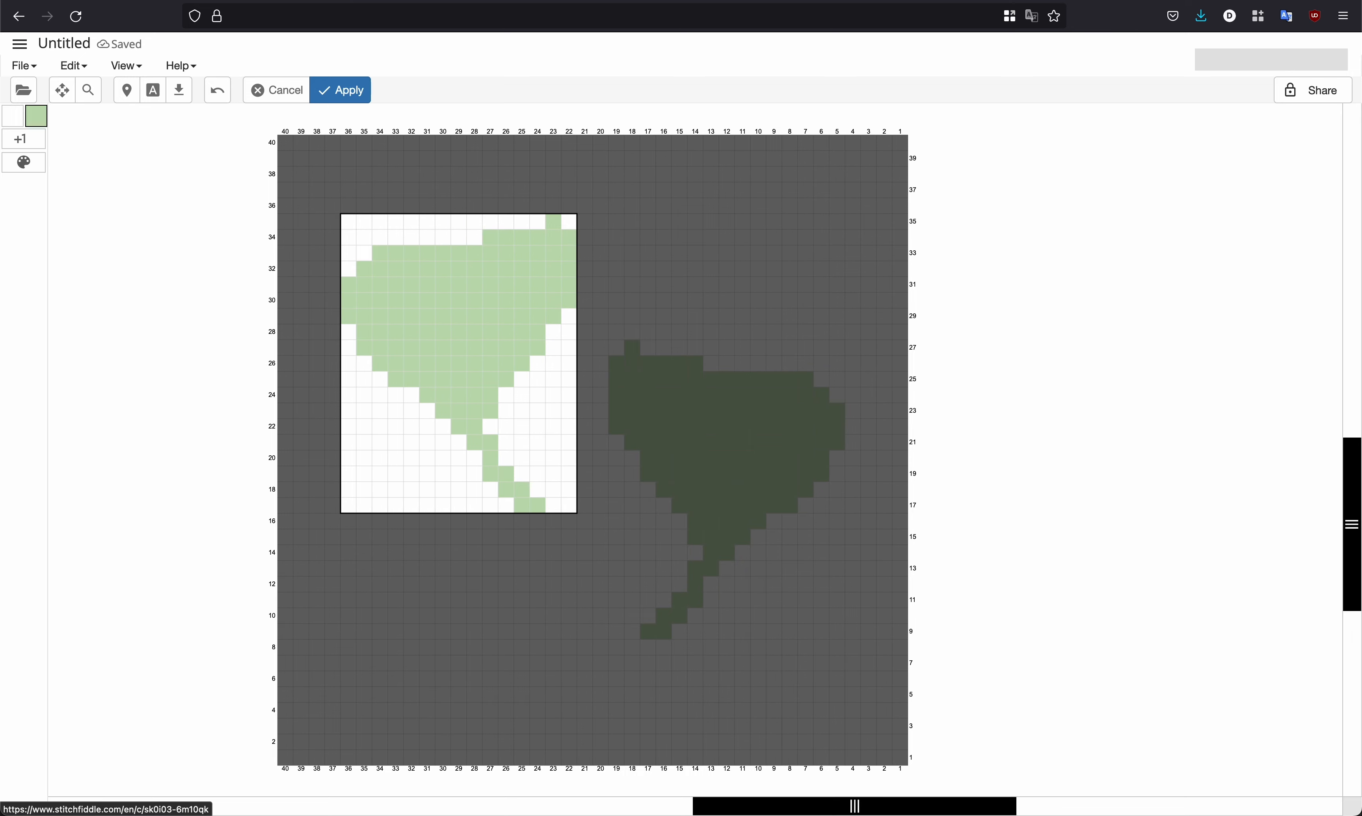
key("Right")
key("Return")
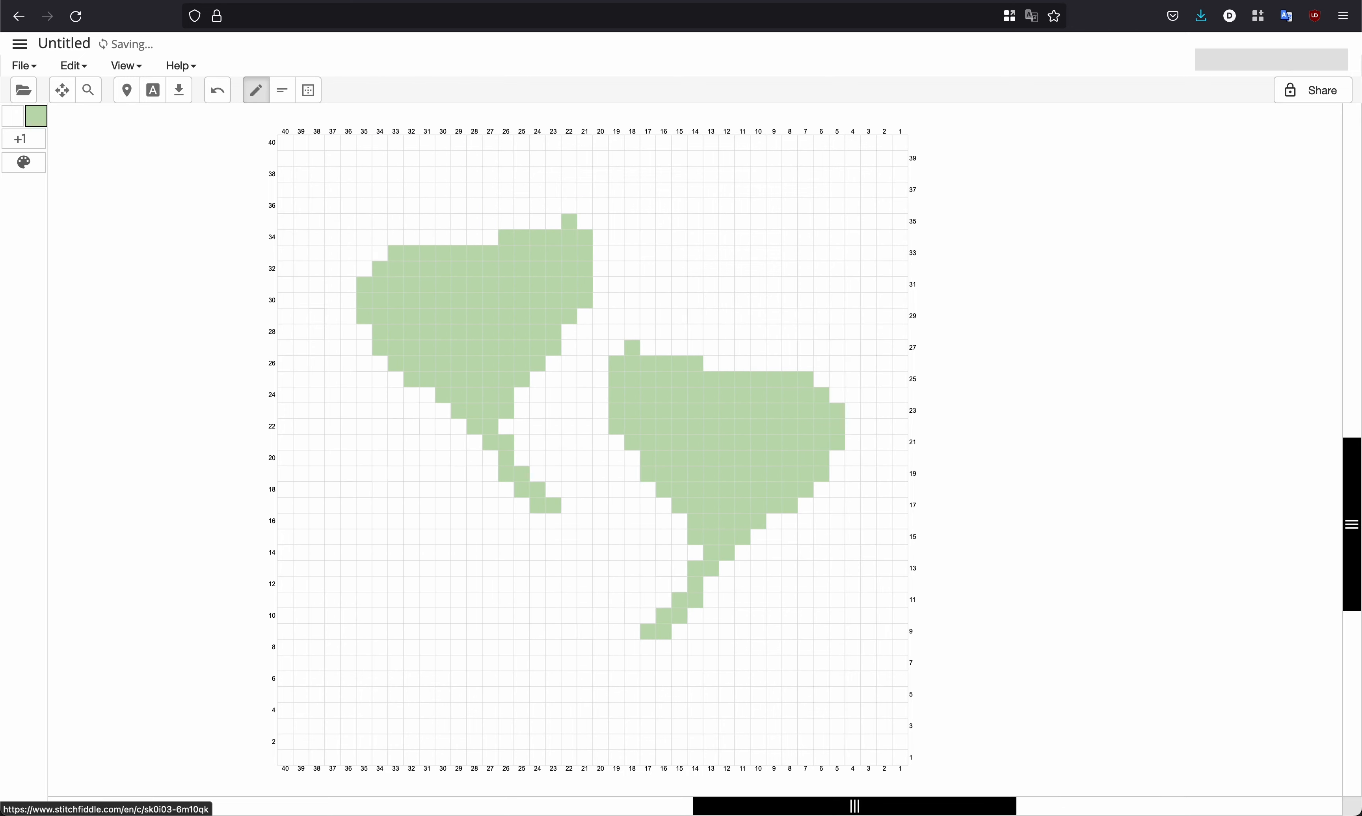
Select both motifs as a 31 by 27 area and move them two rows down and one column left.
left_click(305, 92)
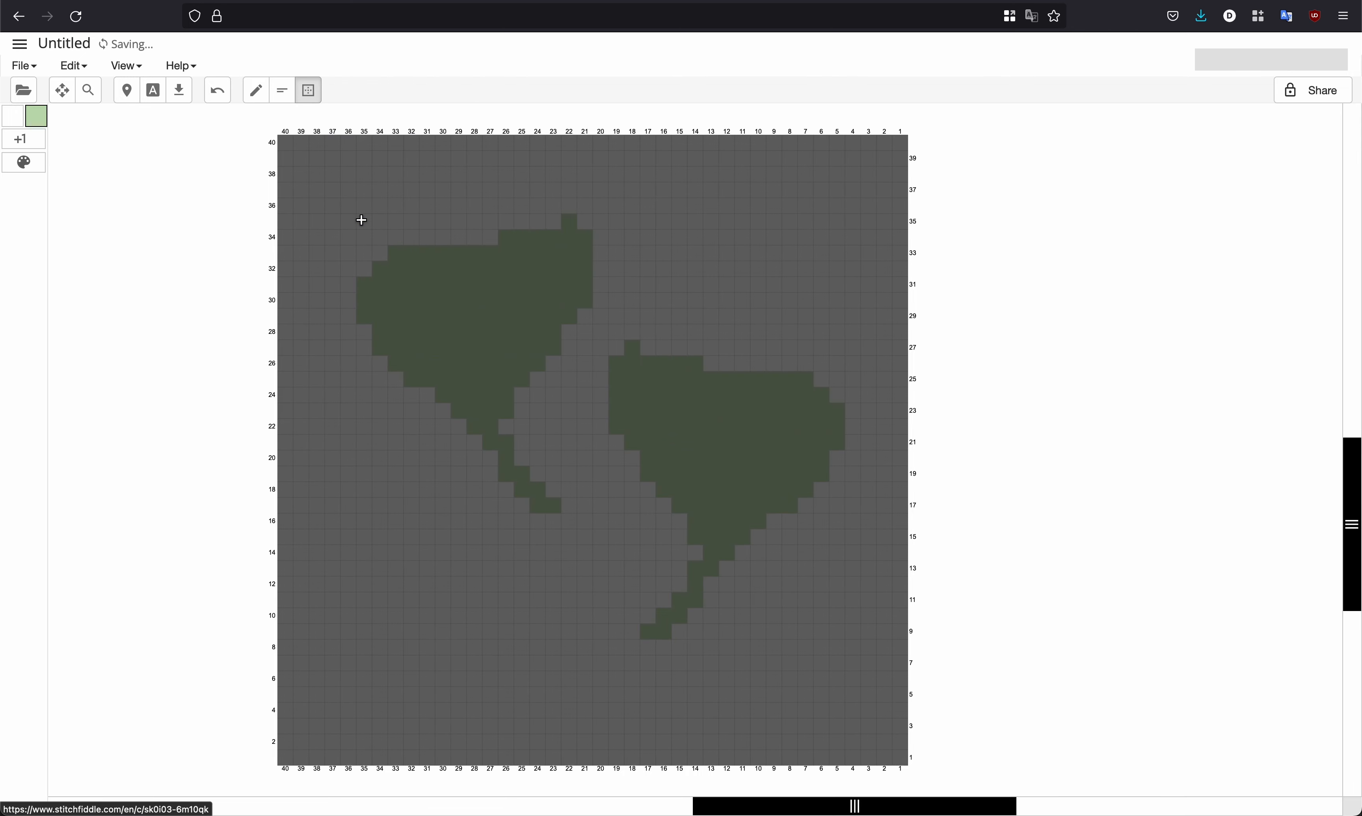
left_click_drag(361, 220, 836, 637)
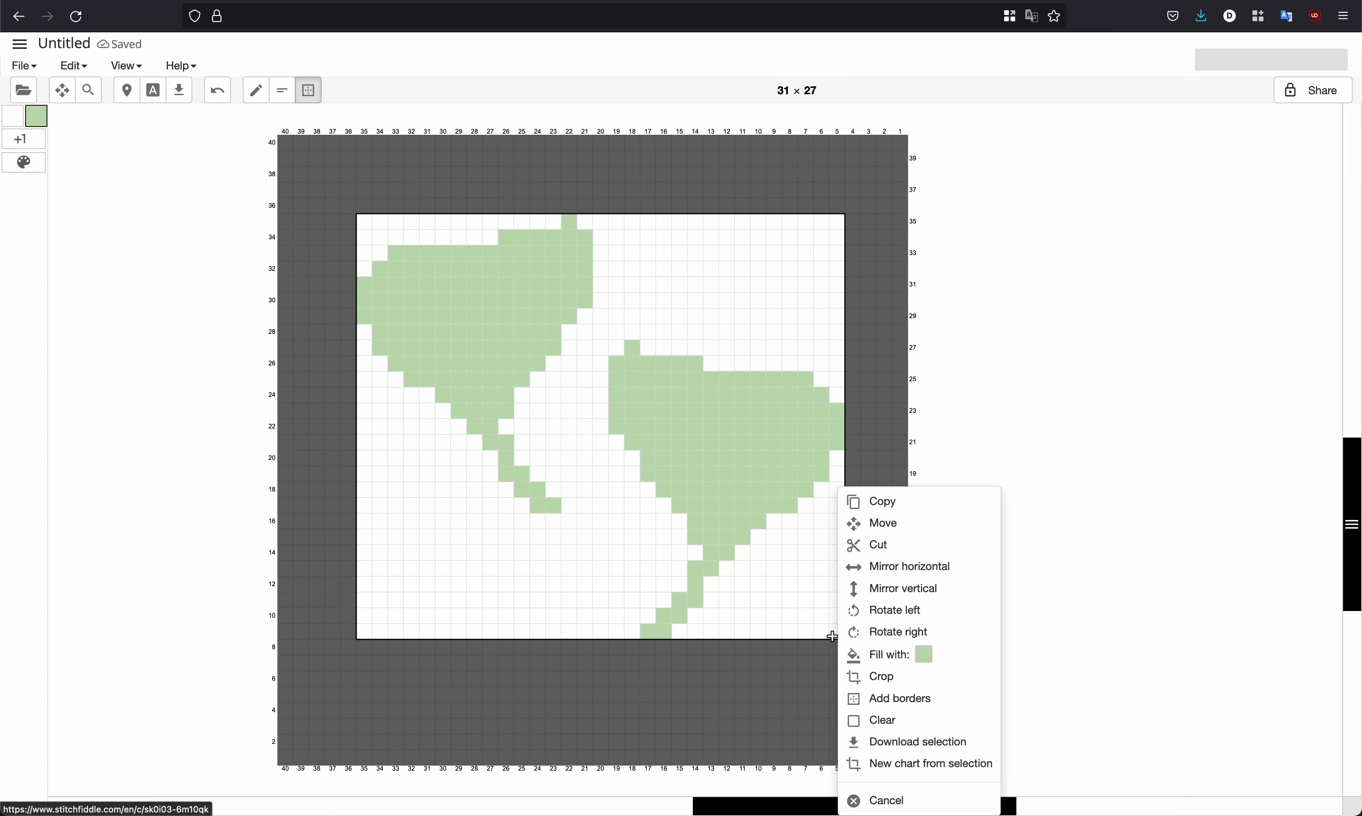
left_click(854, 522)
key("Down")
key("Down")
key("Left")
key("Right")
key("Left")
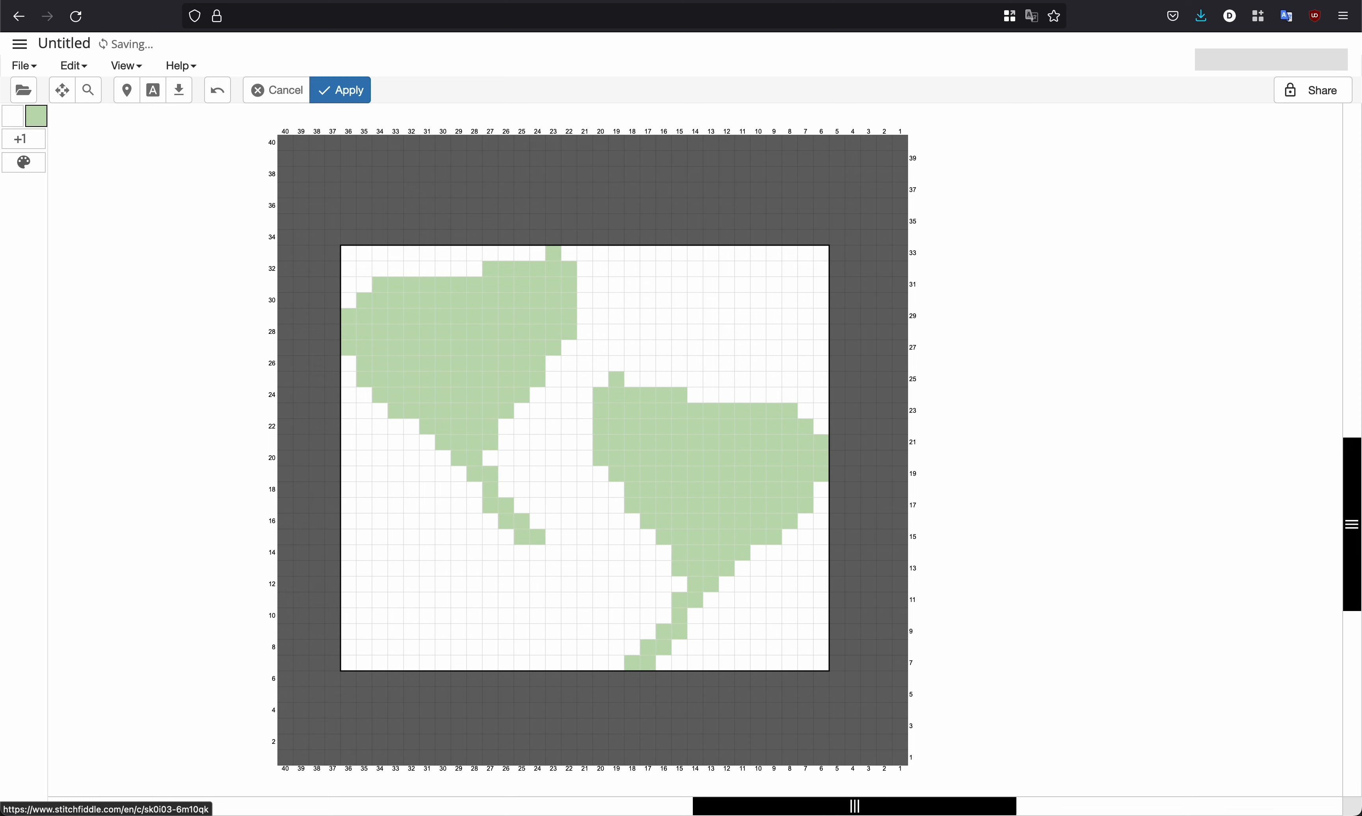
key("Return")
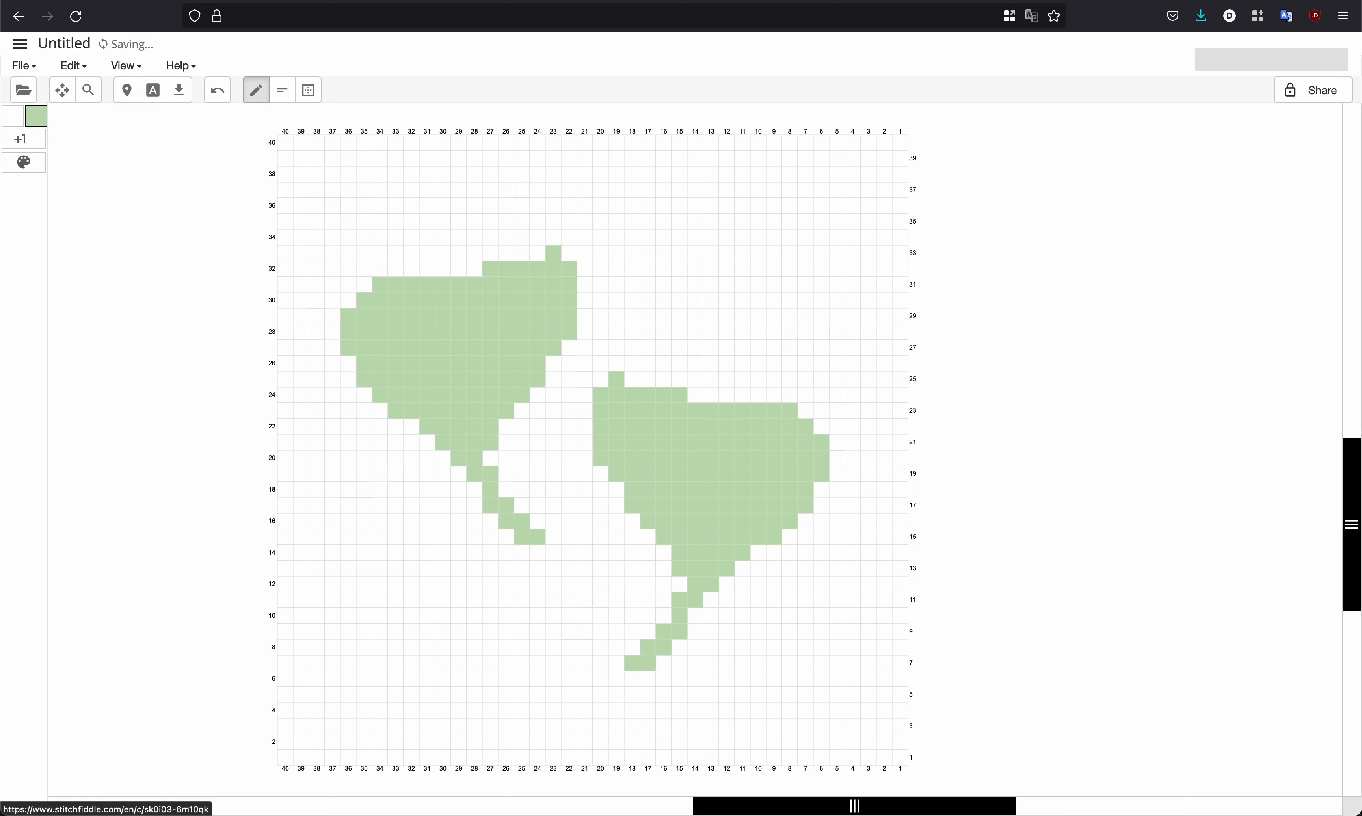
Delete column 1 at the chart's right edge.
scroll(858, 492, "down", 1)
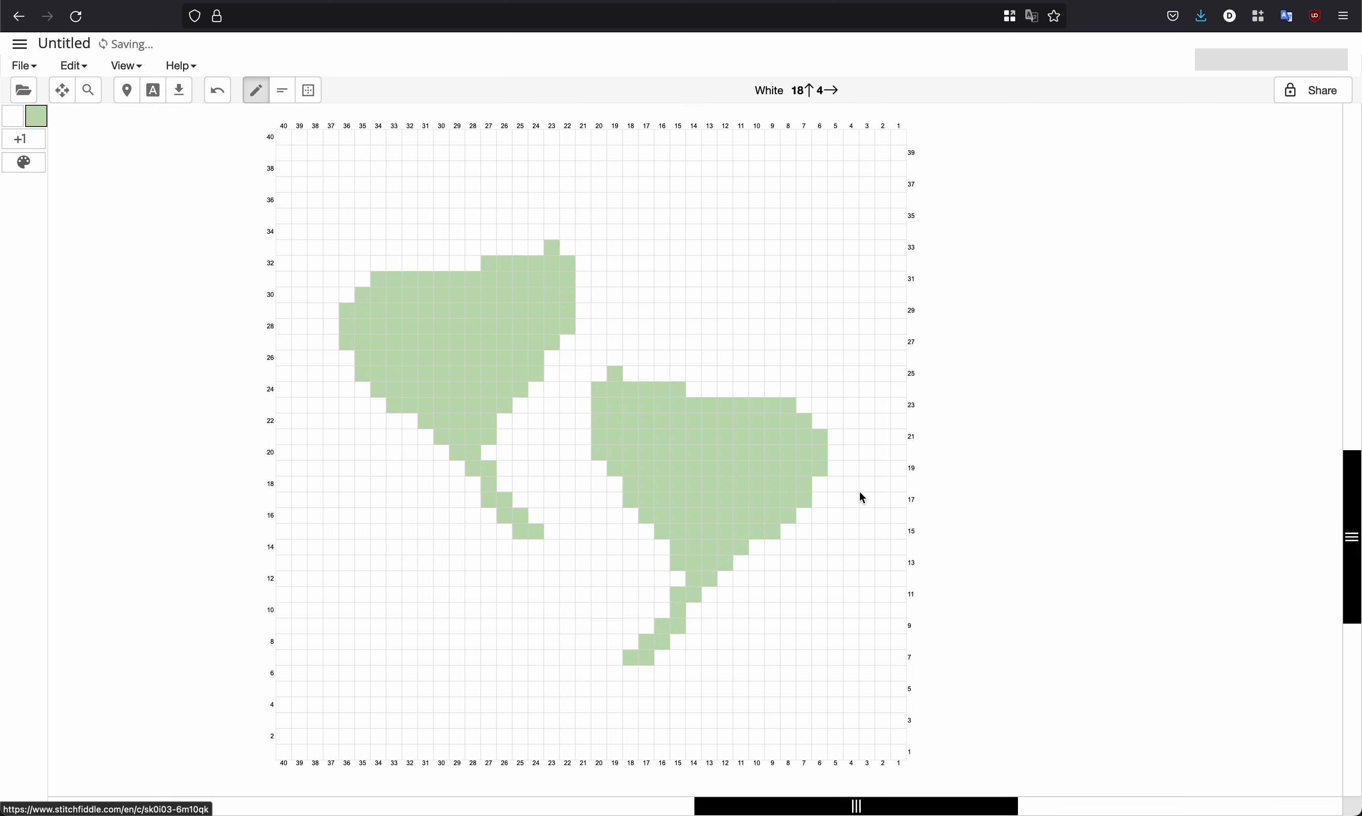
scroll(856, 499, "down", 2)
scroll(857, 499, "left", 2)
scroll(856, 499, "up", 3)
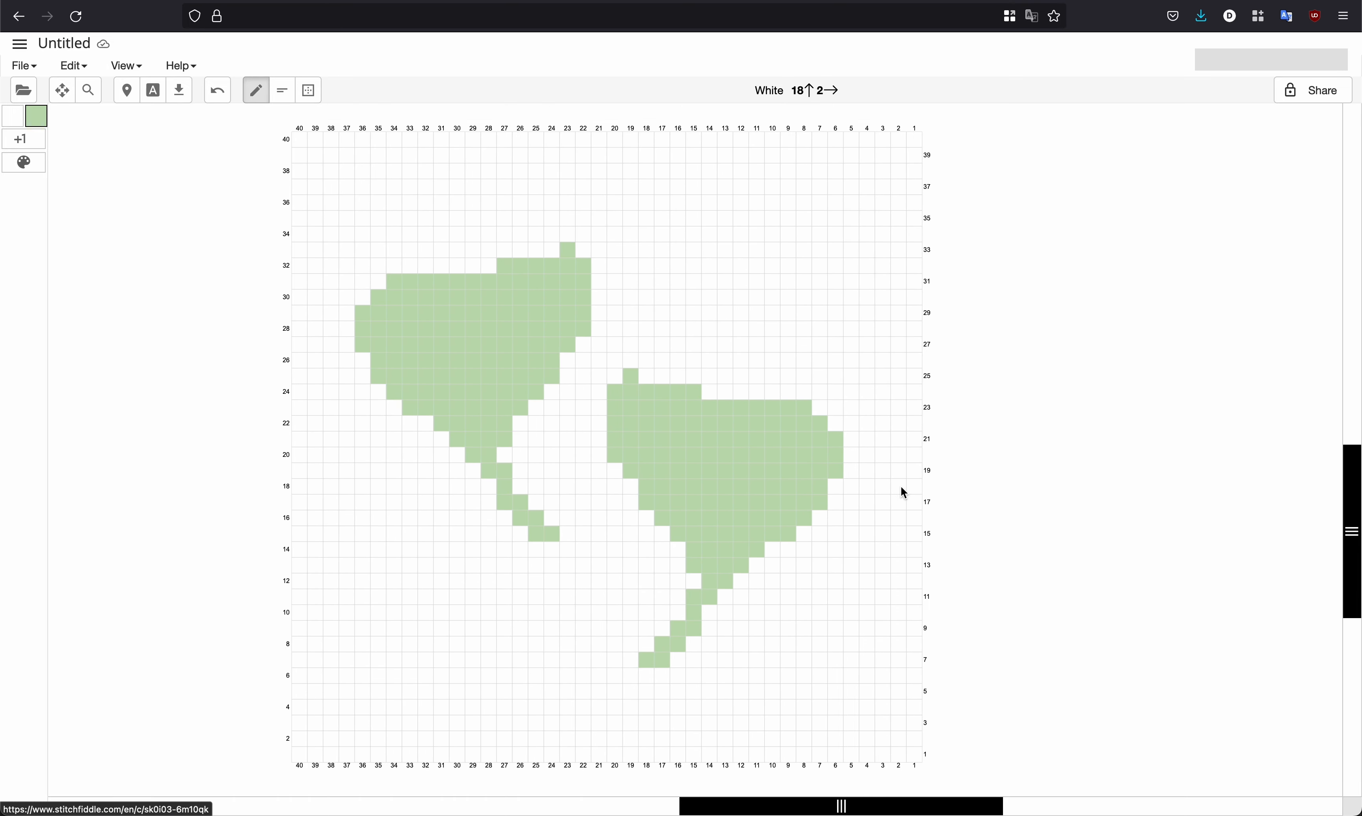
left_click(916, 129)
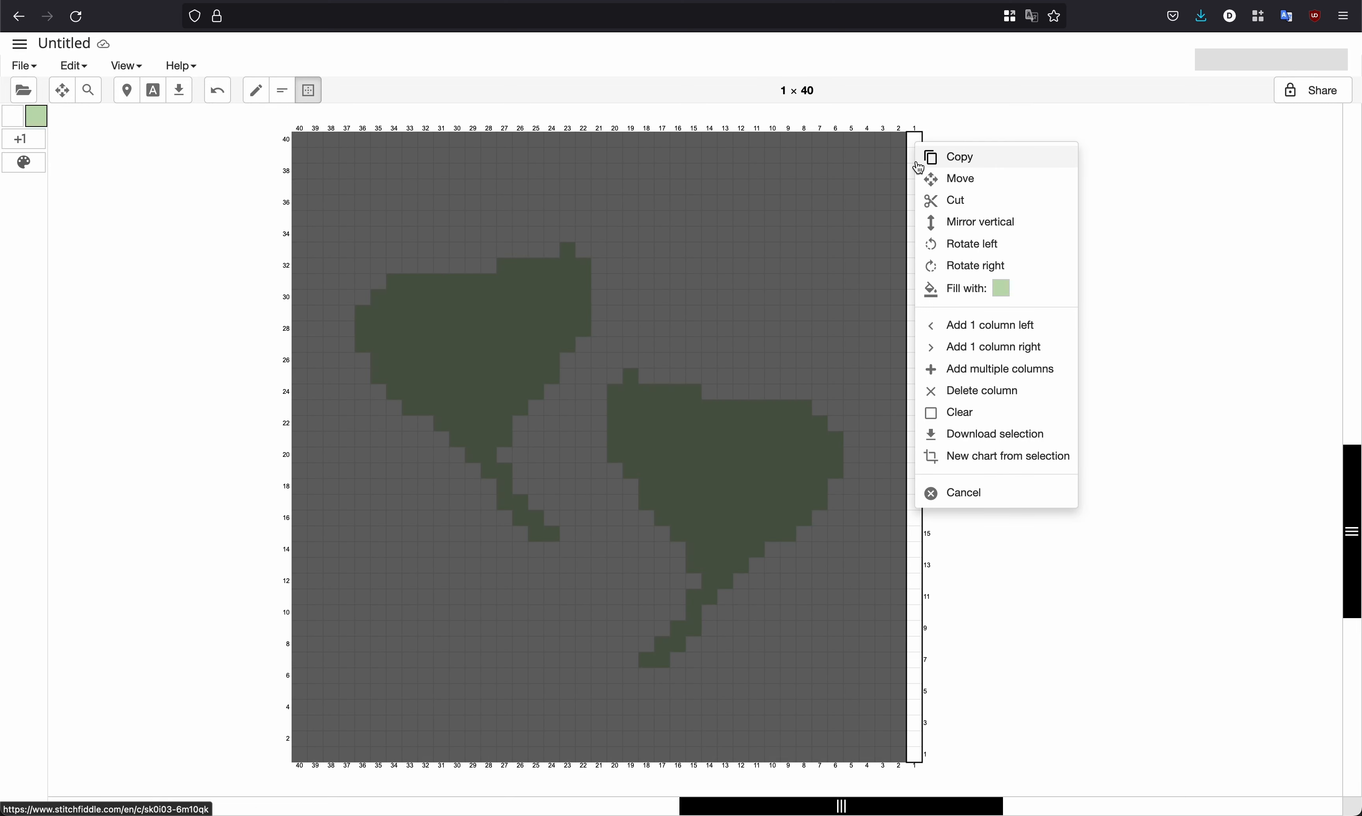
left_click(982, 392)
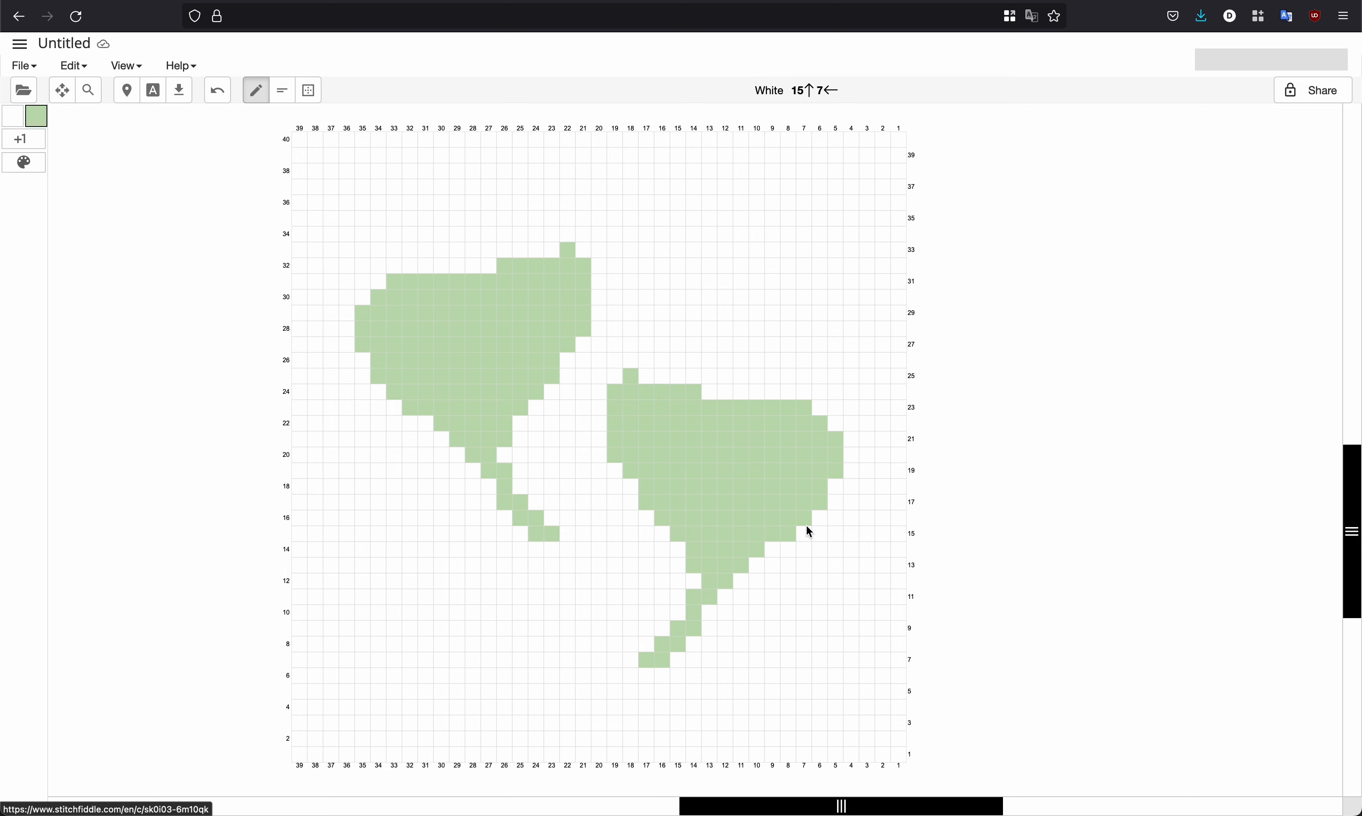
Add green cells along the upper edges of both motifs to make them uneven, and widen the lower-right motif to column 4.
left_click(830, 421)
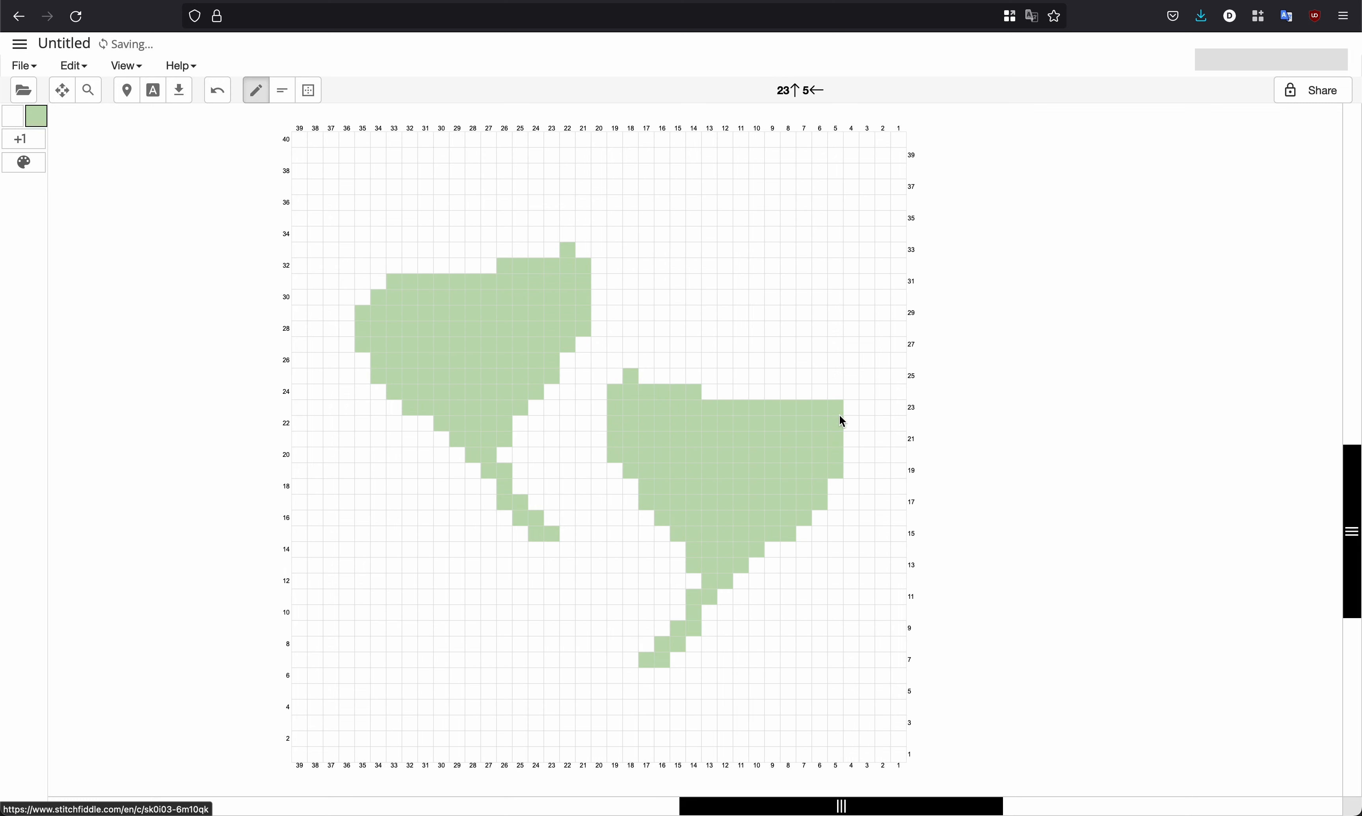
mouse_move(841, 421)
left_mouse_down()
mouse_move(844, 405)
mouse_move(746, 401)
mouse_move(662, 478)
left_mouse_up()
mouse_move(362, 297)
left_mouse_down()
mouse_move(469, 295)
mouse_move(462, 265)
mouse_move(534, 258)
left_mouse_up()
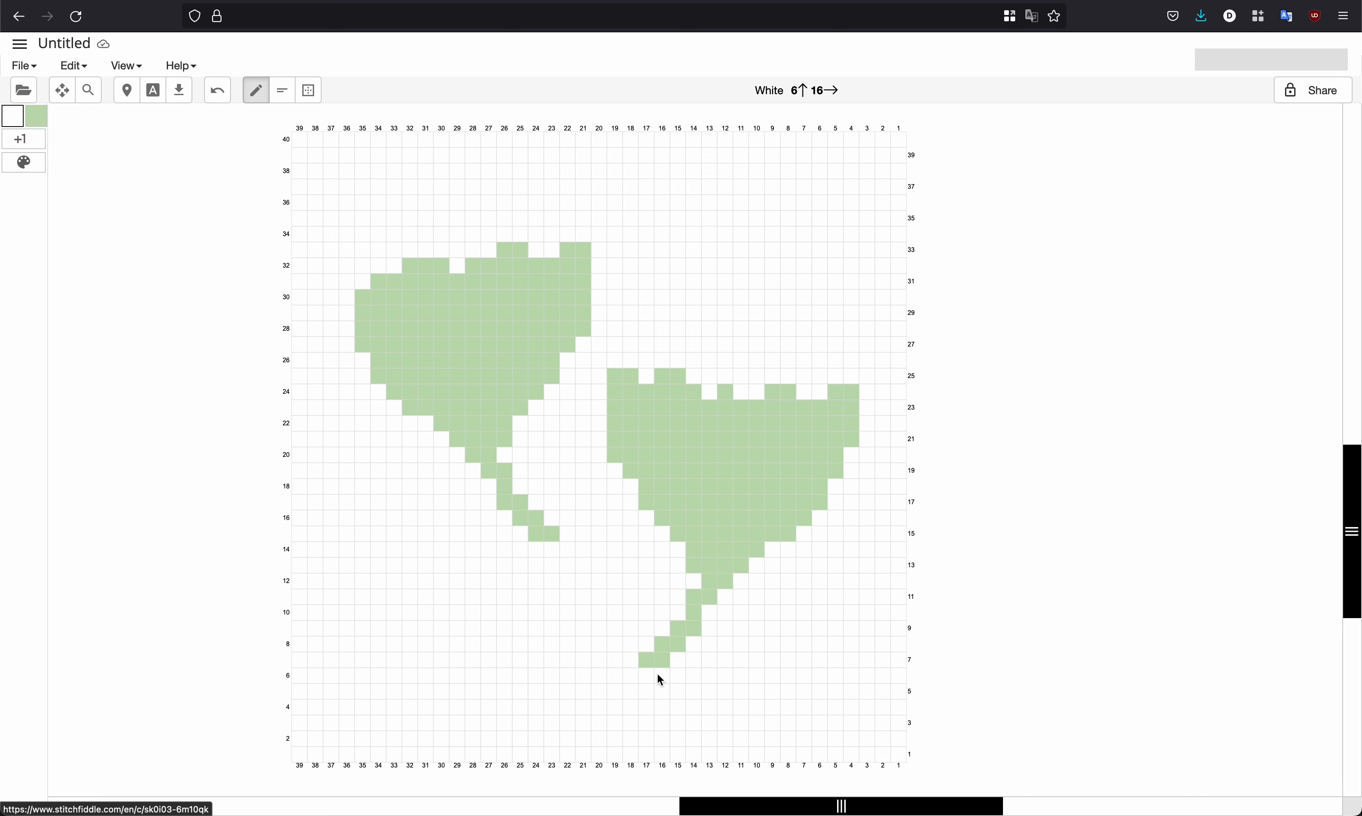
Reshape the lower-right motif's stem with white and green cells, thinning it and extending its tip down to row 6.
left_click_drag(678, 644, 678, 611)
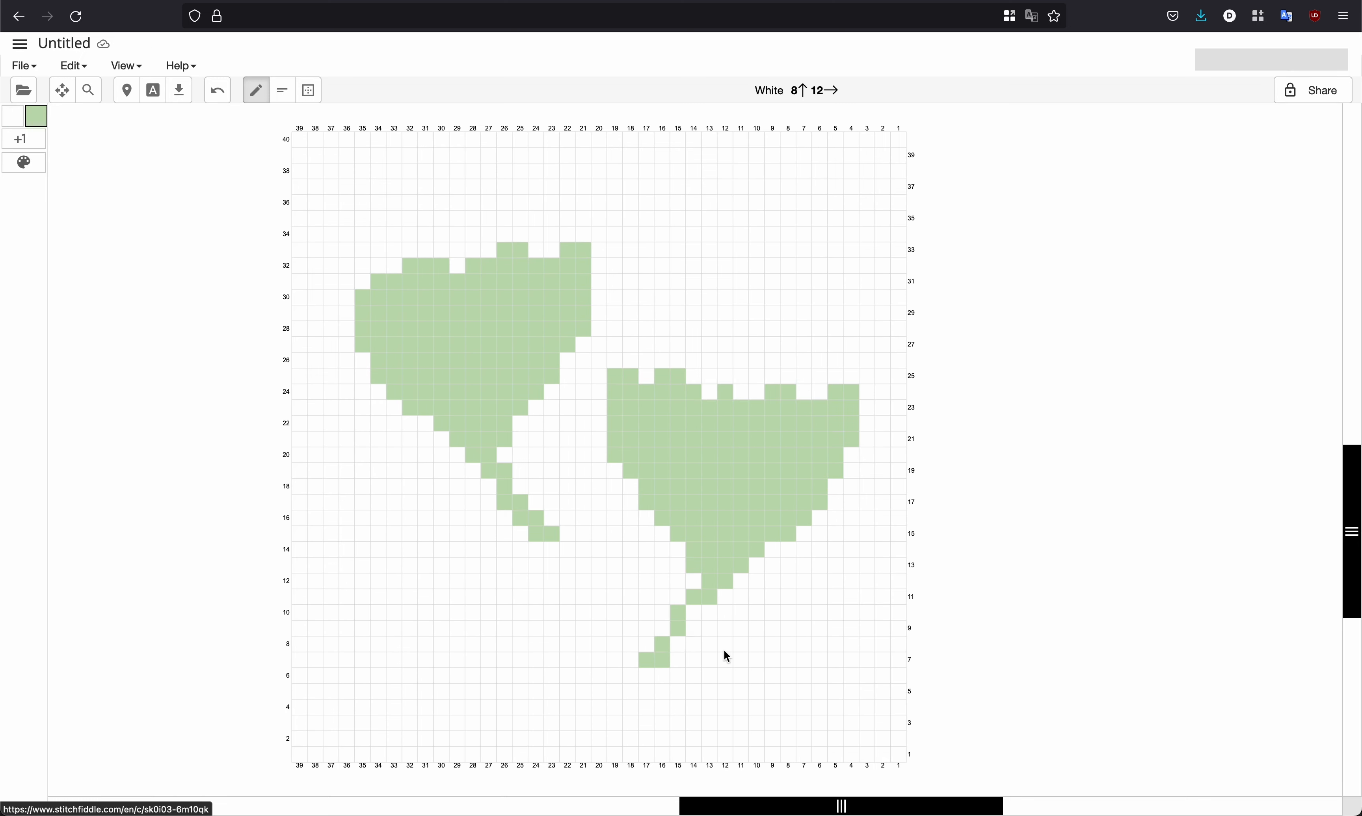
left_click(35, 118)
left_click(694, 580)
left_click(13, 117)
left_click_drag(740, 565, 713, 596)
left_click(36, 118)
left_click(647, 676)
Trim the lower-right motif's upper corners by painting column 19, row 25 and column 4, row 24 white.
left_click(20, 122)
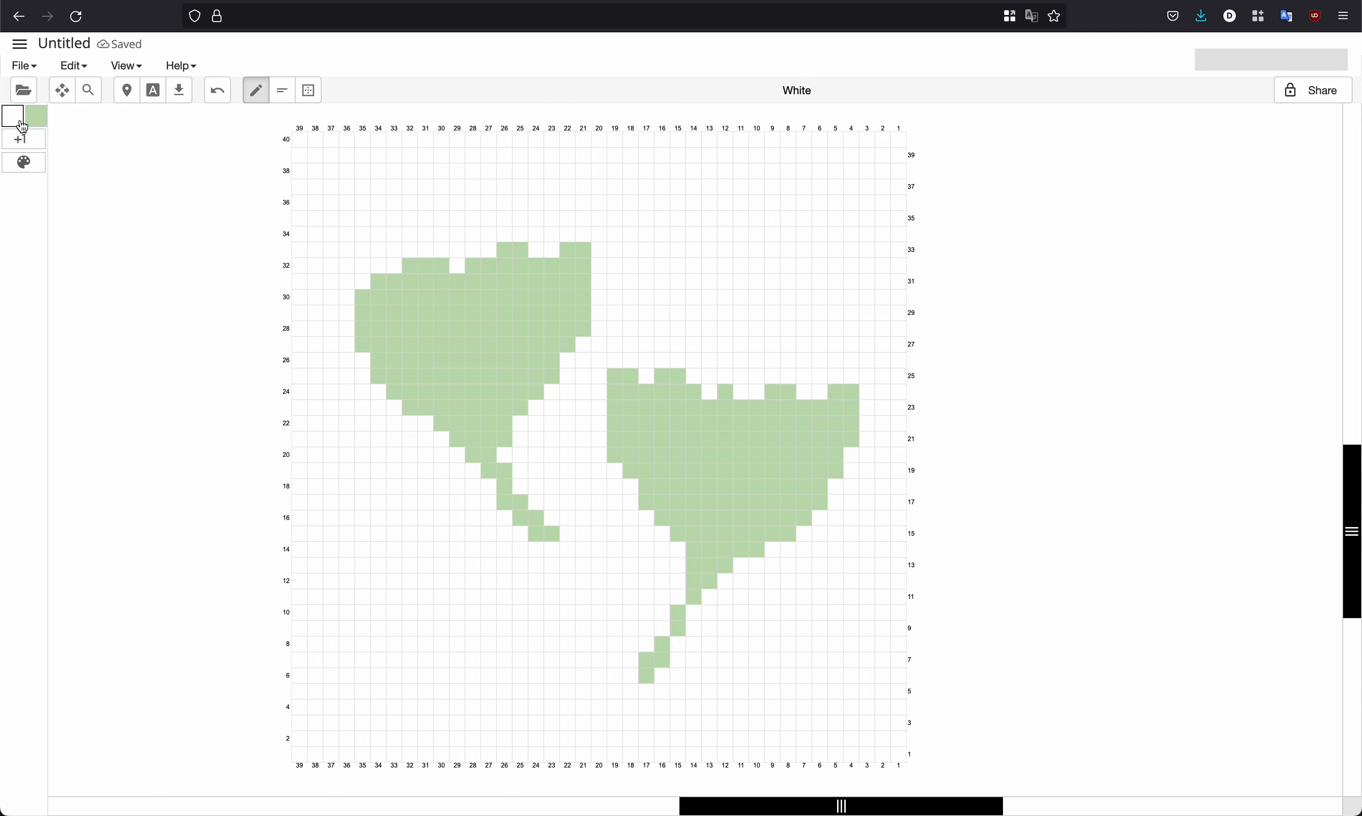
left_click(615, 376)
left_click(851, 392)
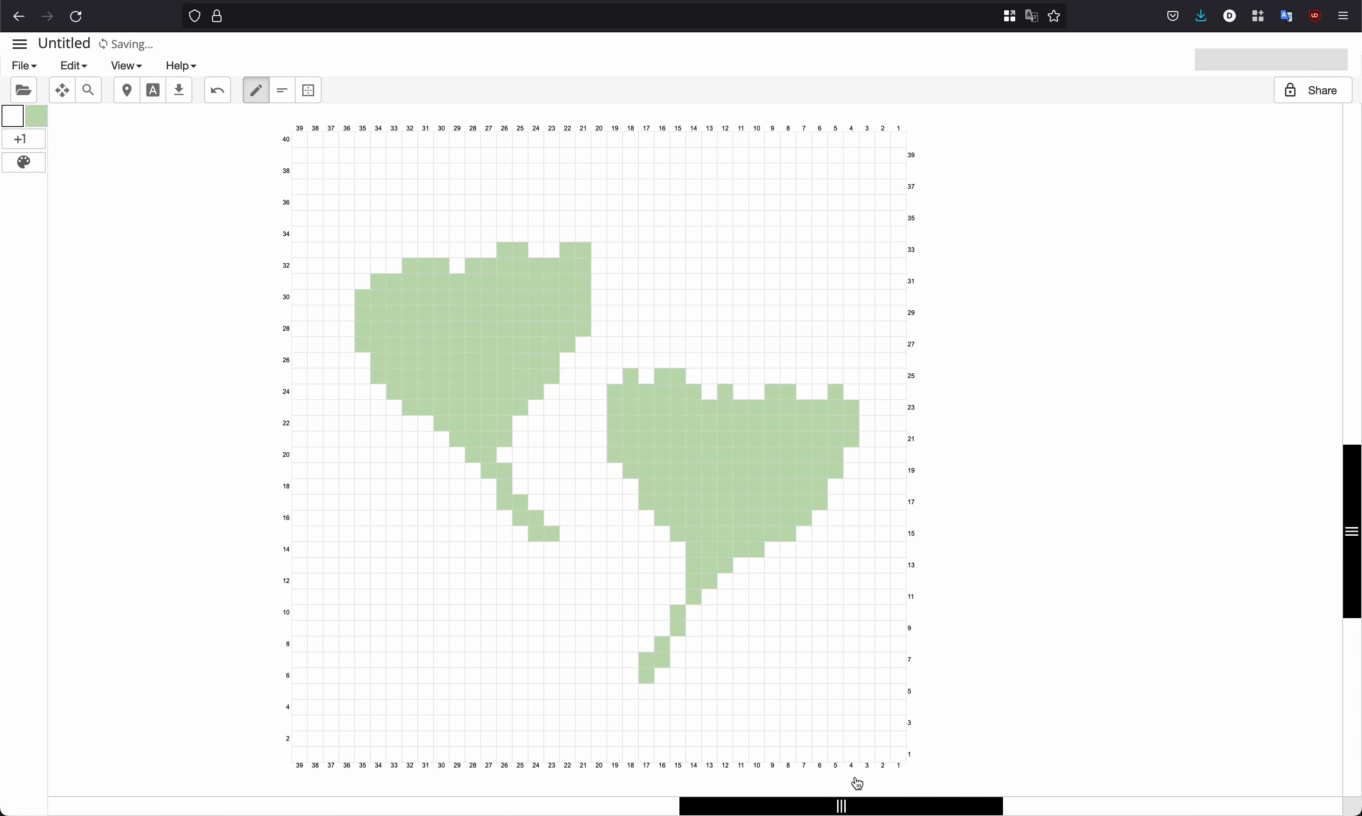
Add one column to the right of column 1.
left_click(309, 92)
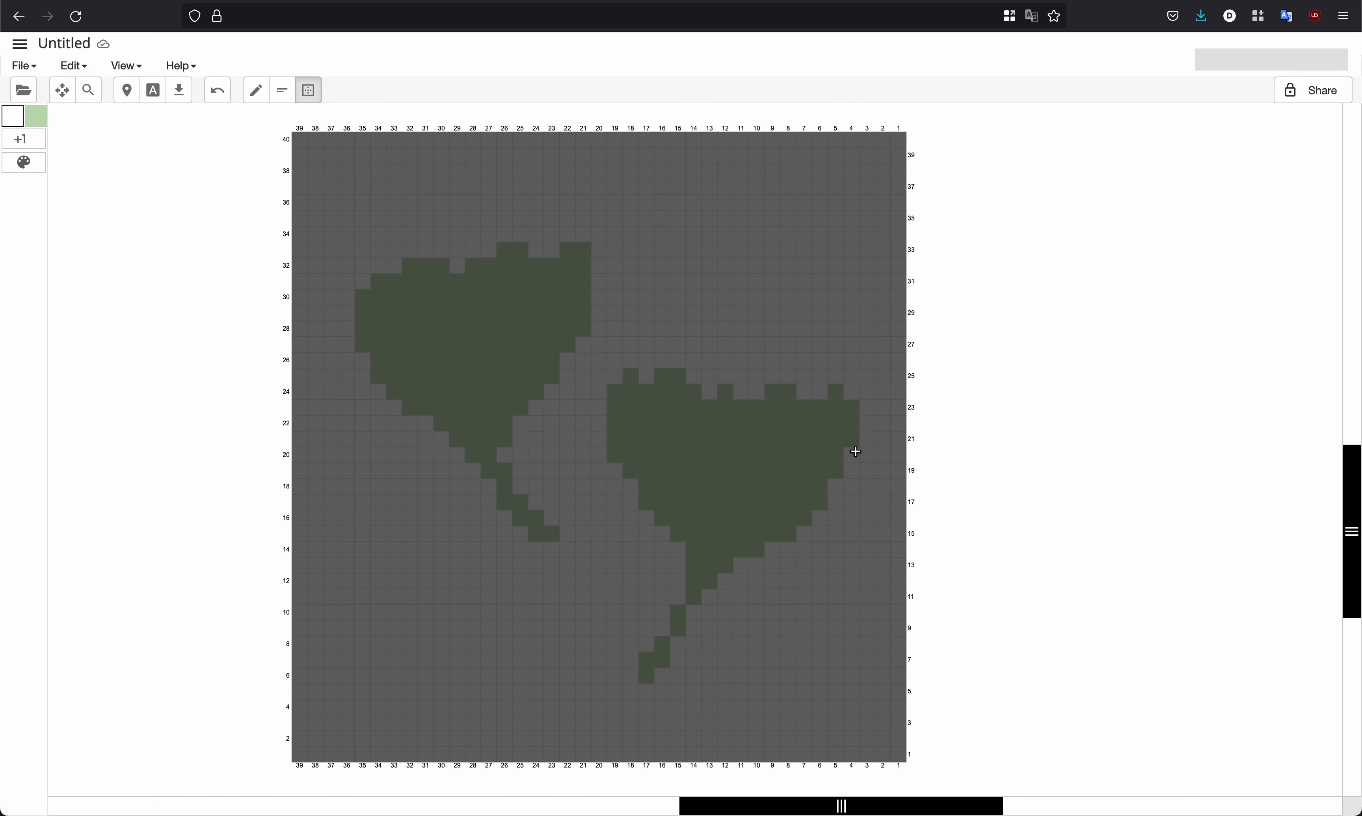
key("Escape")
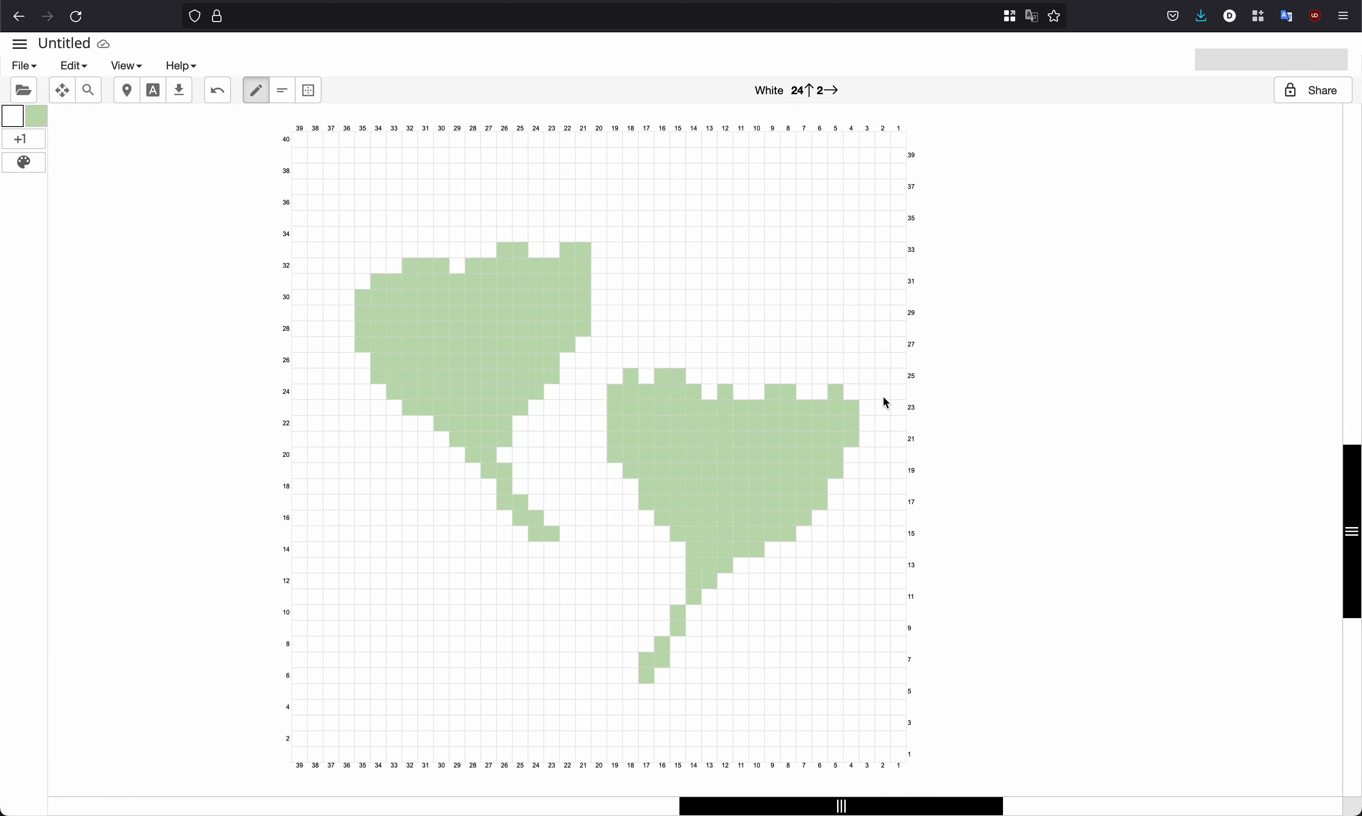
left_click(899, 127)
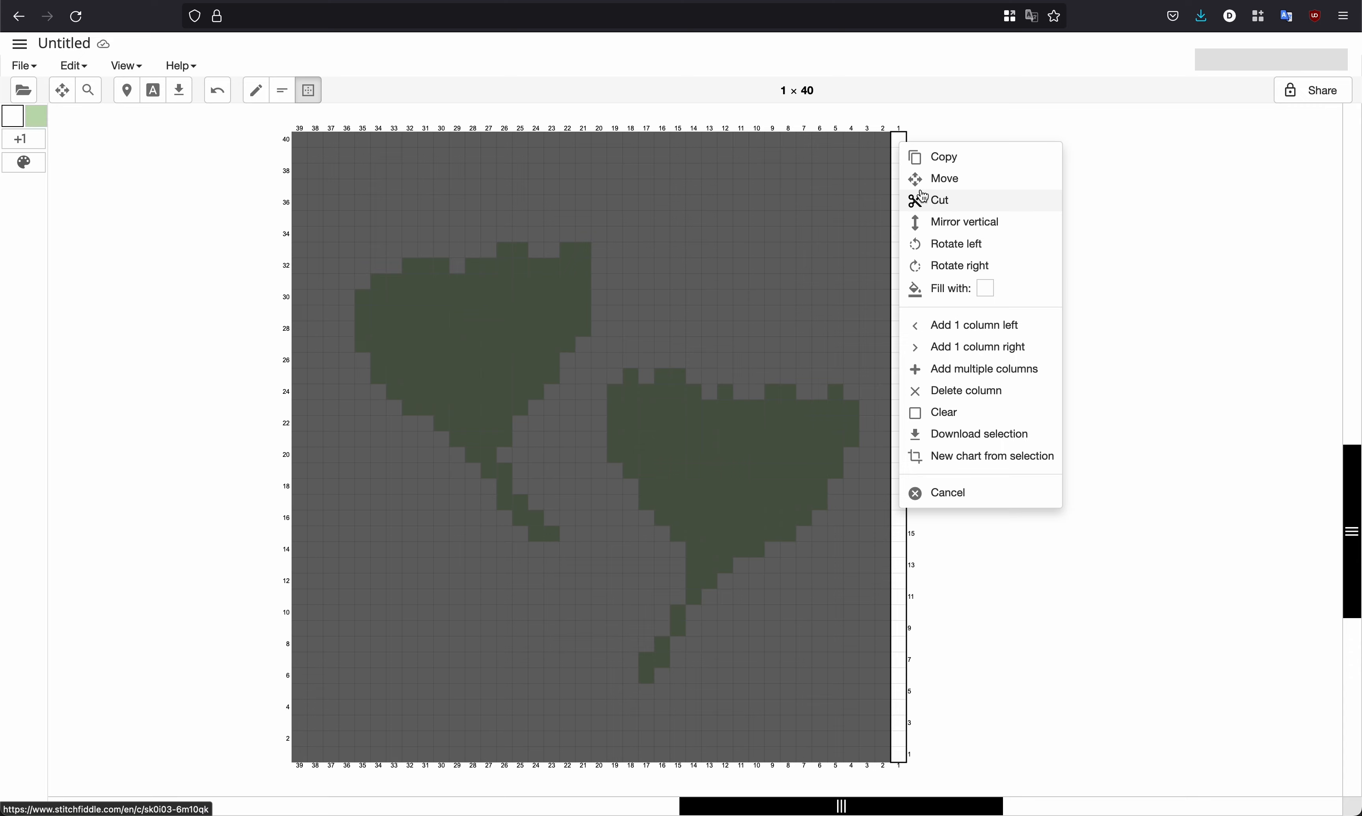
left_click(976, 348)
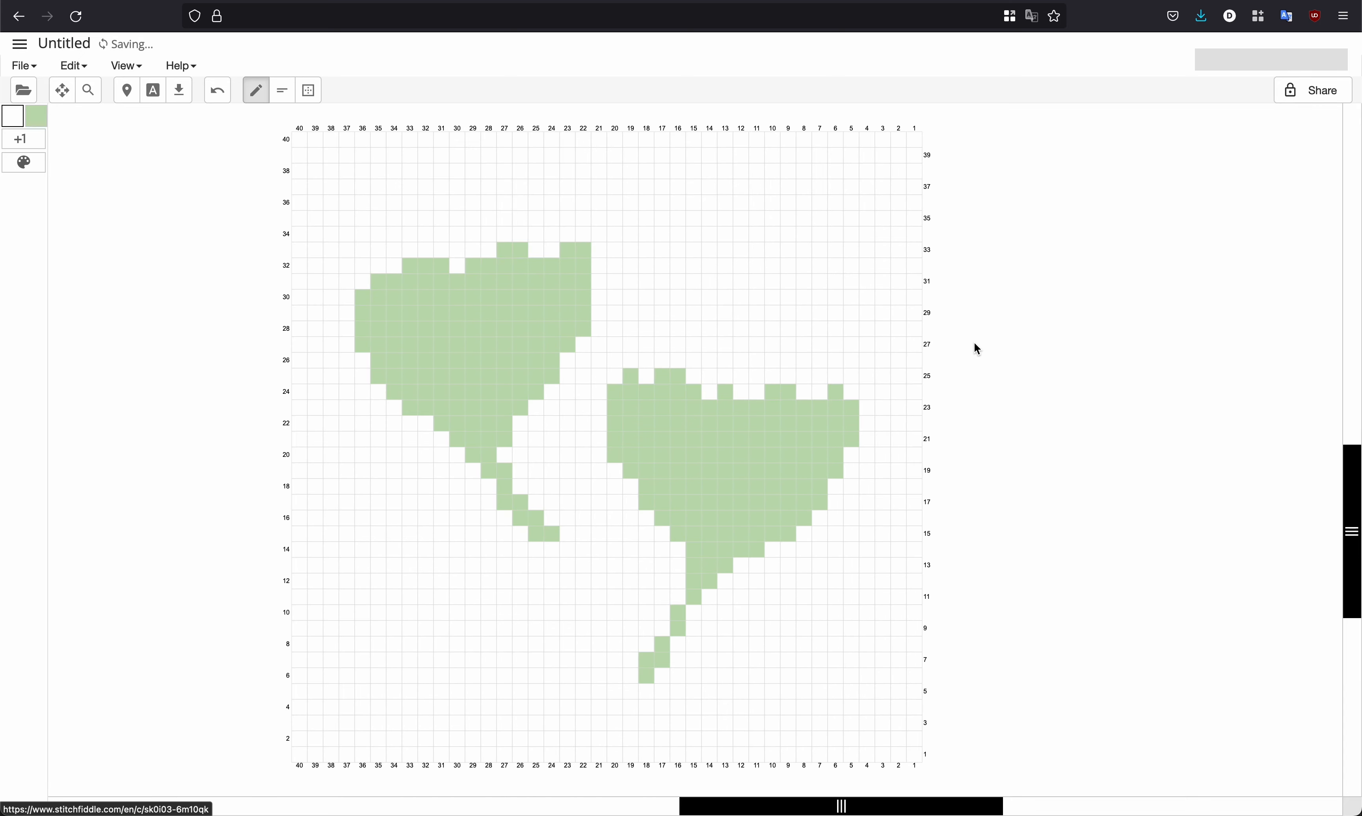
Crop the chart to the 40 × 36 area spanning rows 2 to 37 across all columns.
left_click(309, 91)
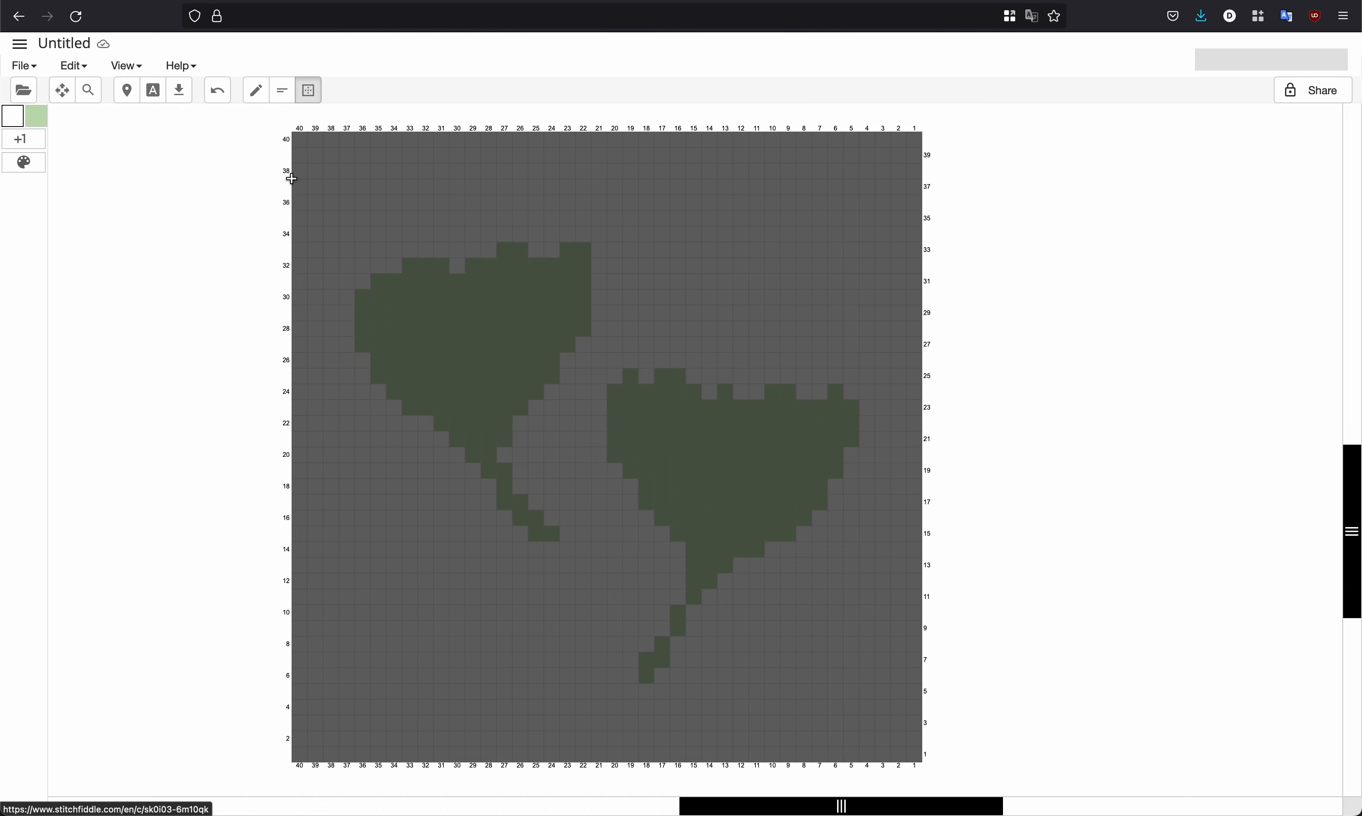
left_click_drag(292, 179, 911, 738)
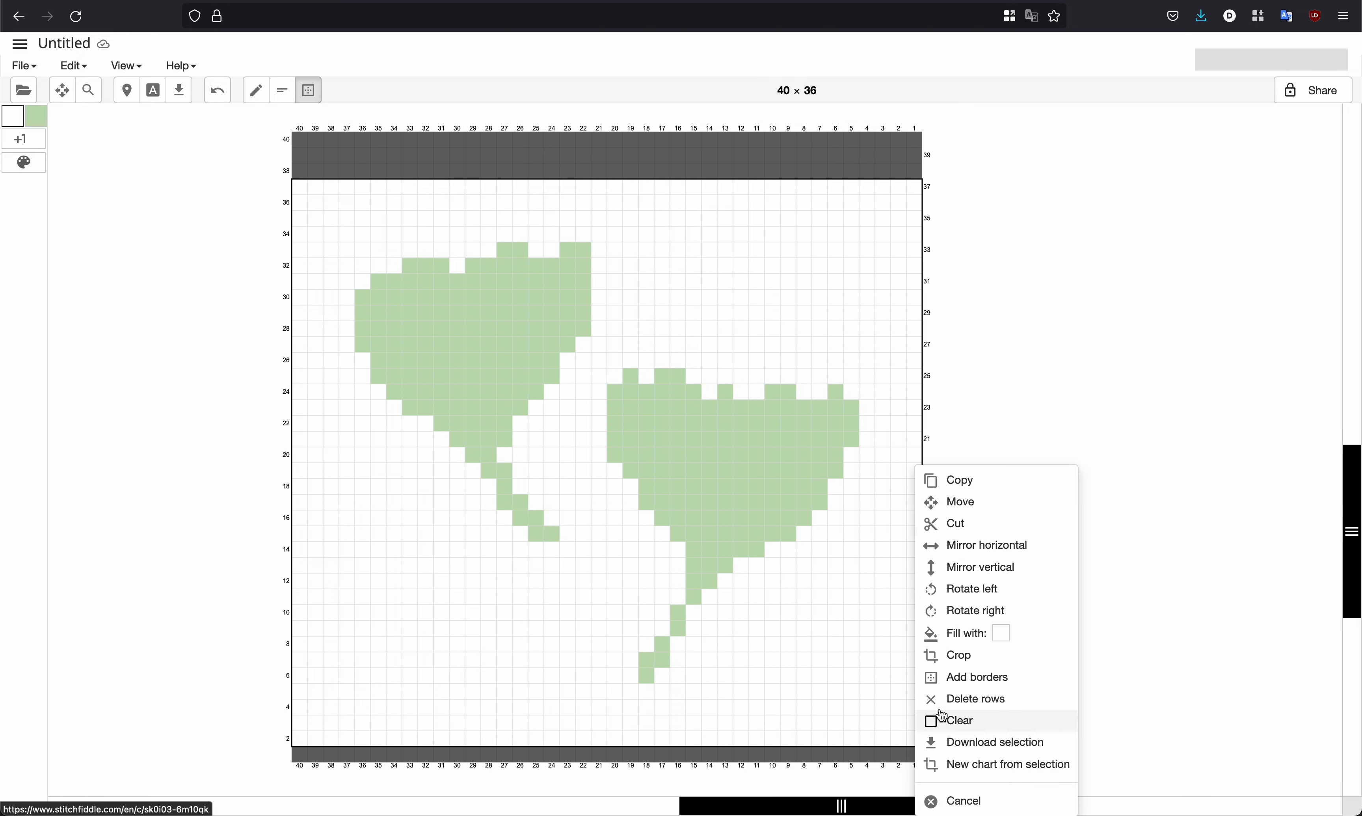
left_click(961, 655)
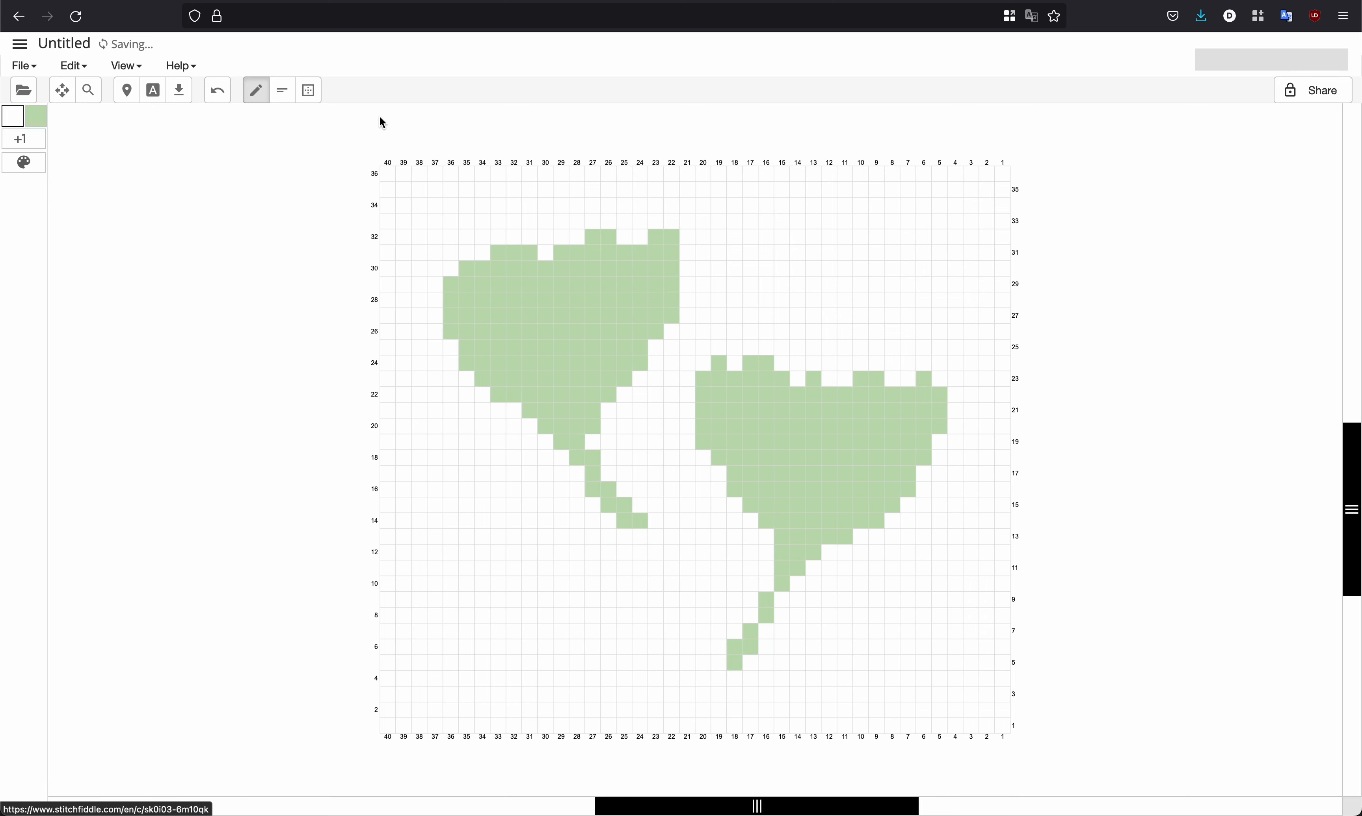
Move the 32 × 28 block containing both green motifs down by one row.
left_click(308, 90)
left_click_drag(446, 235, 938, 661)
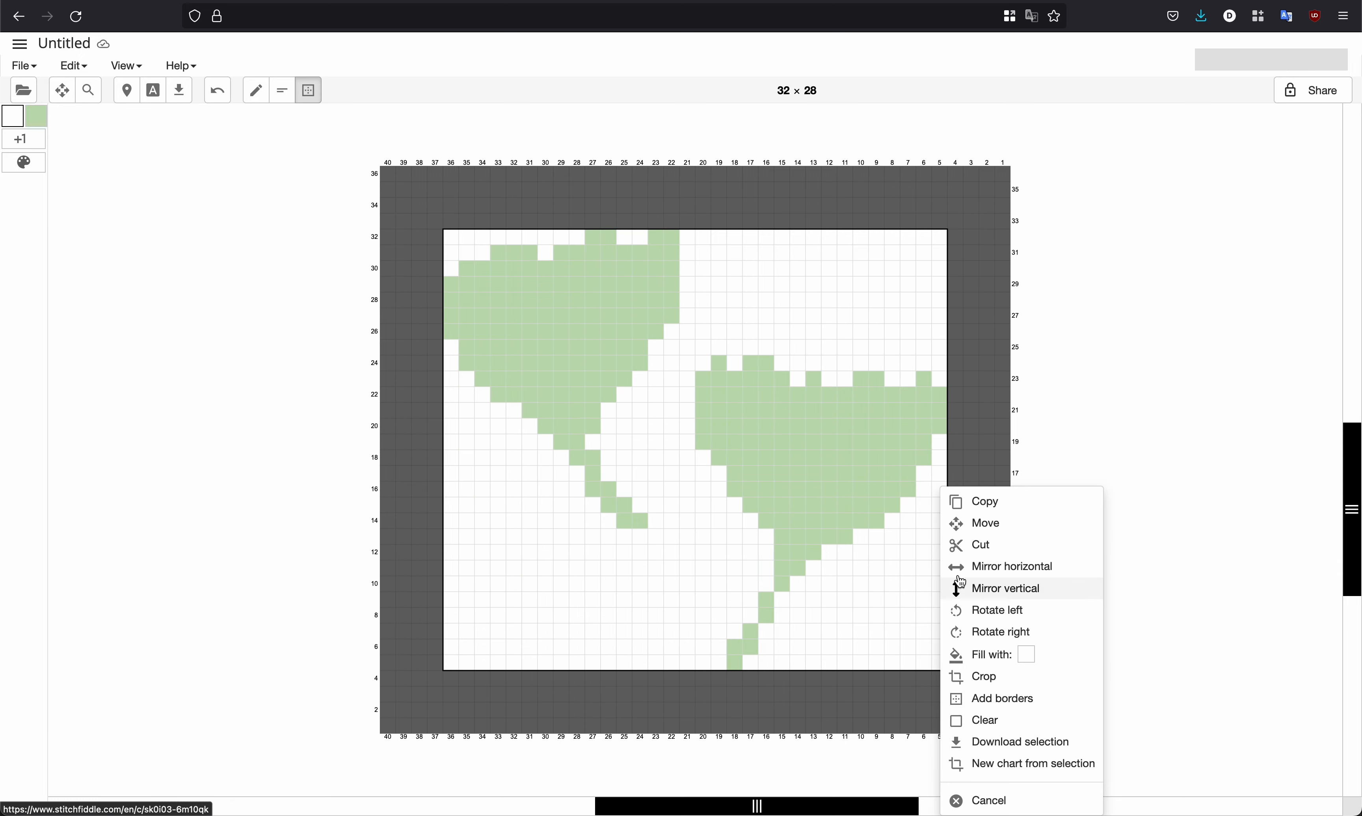
left_click(986, 531)
key("Down")
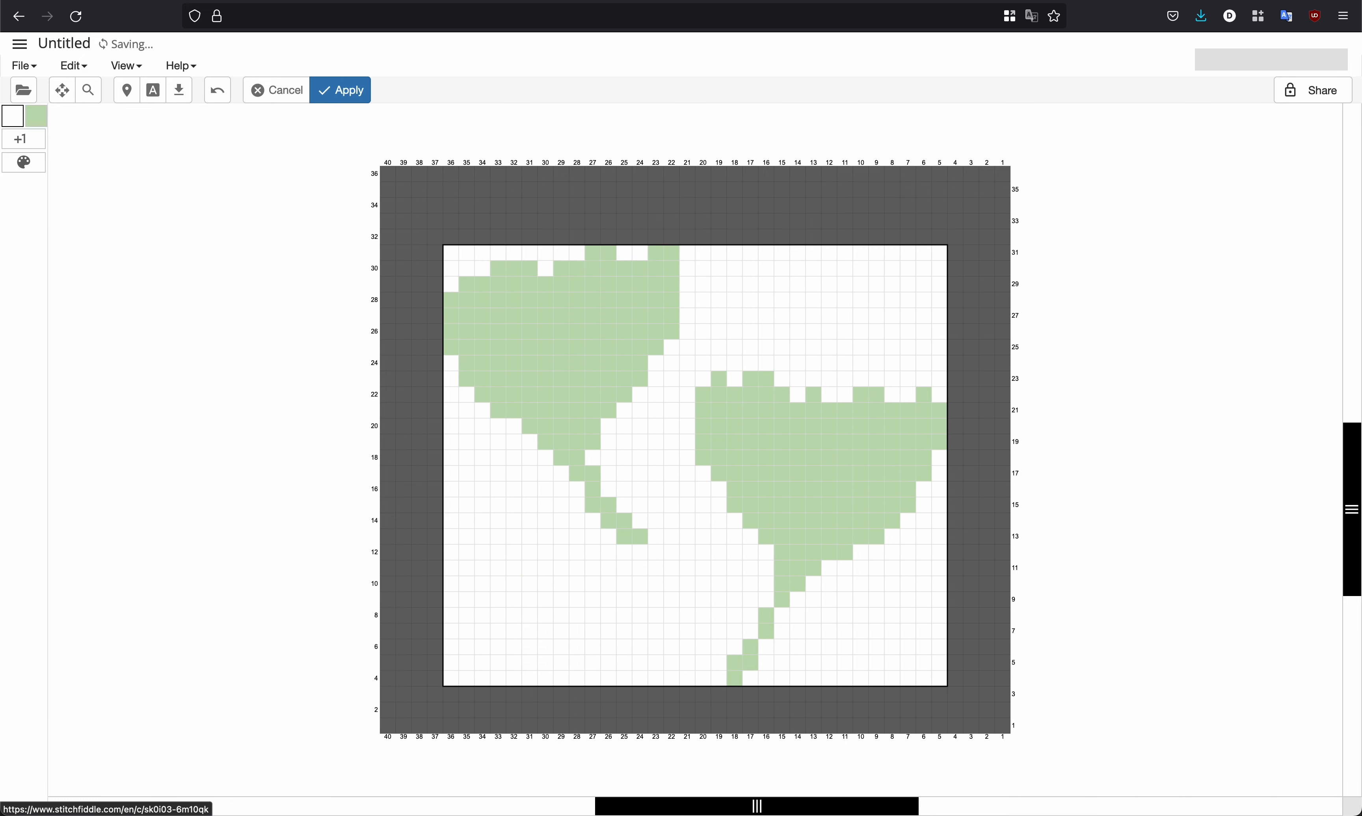
key("Return")
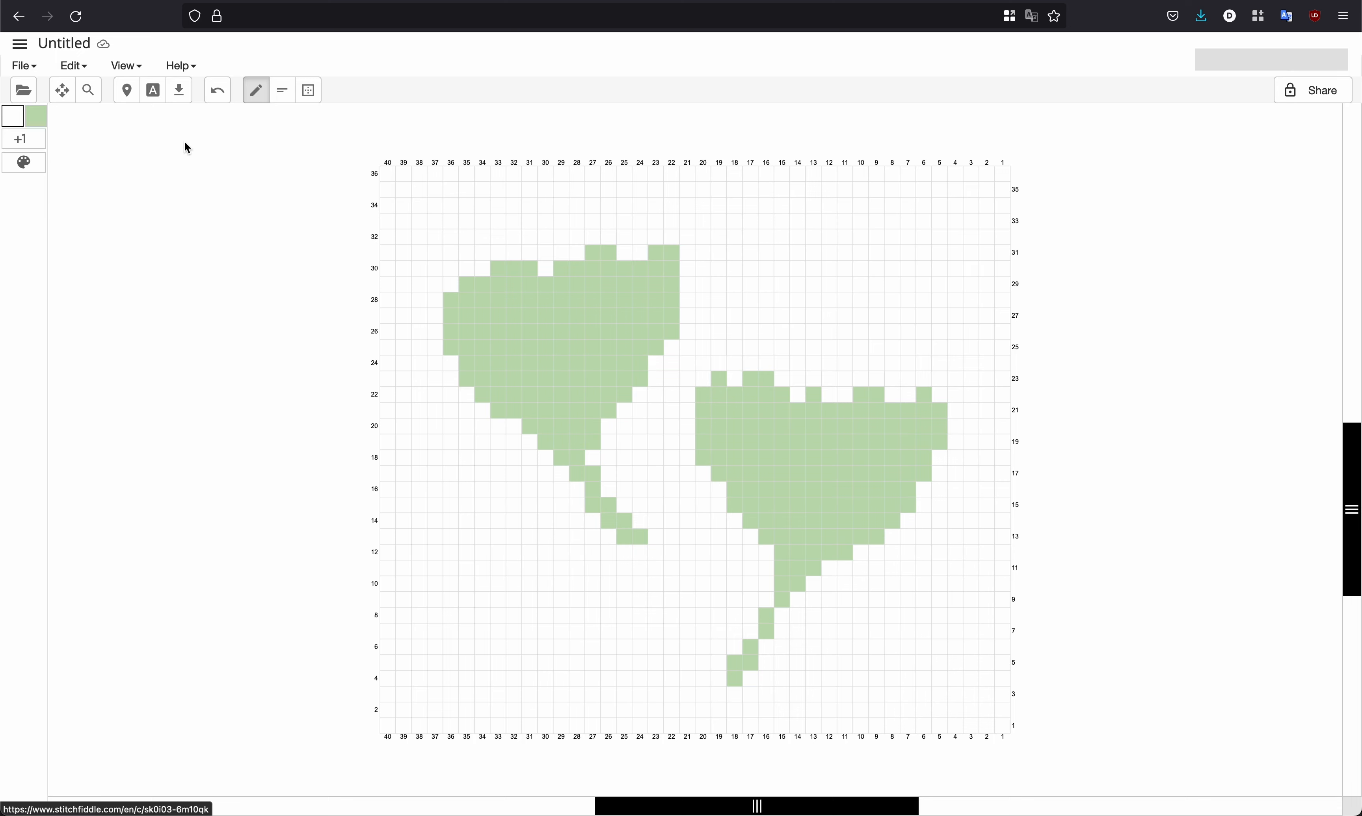
Go through the chart in progress tracking from row 1 up to row 8 and return to drawing.
left_click(127, 91)
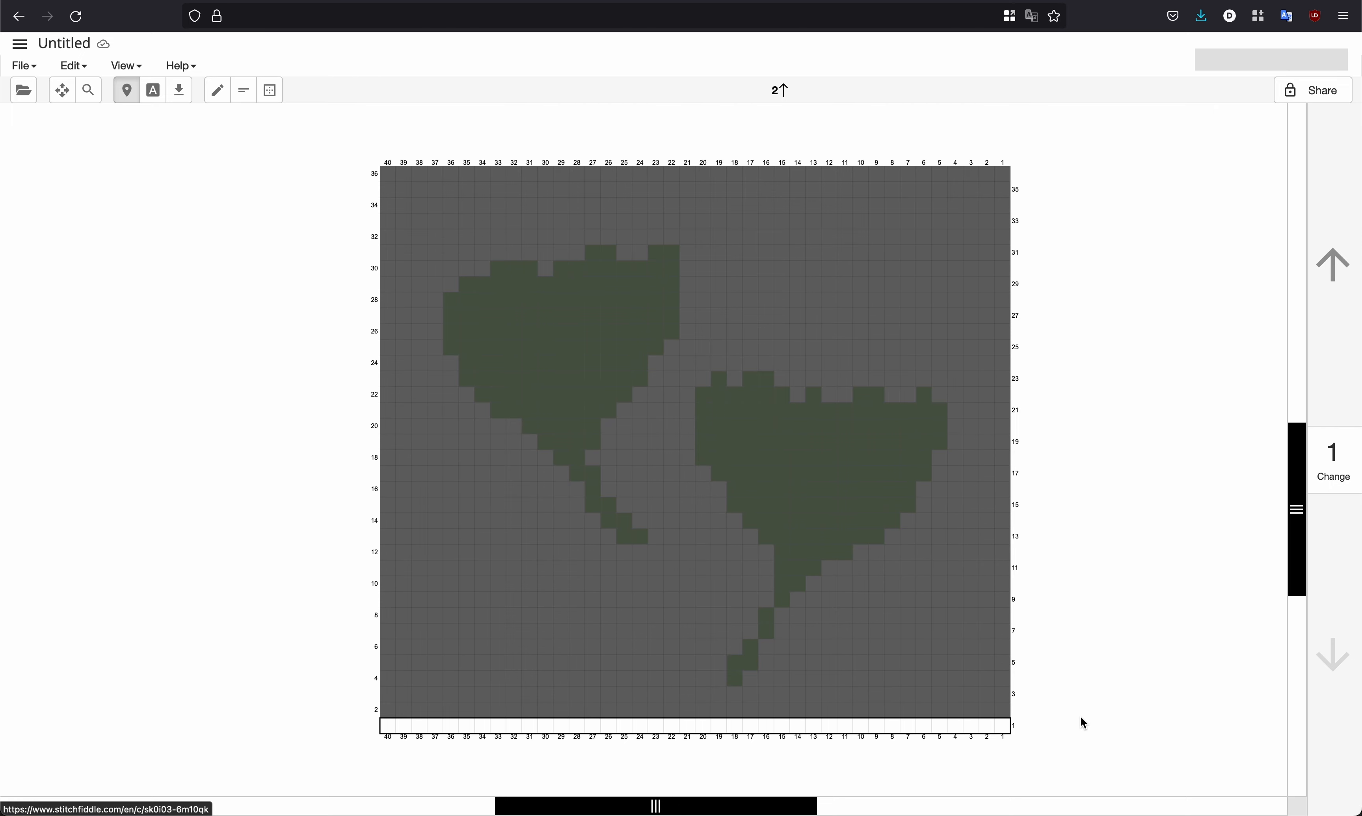
left_click(1343, 315)
left_click(1343, 315)
left_click(1343, 315)
left_click(1344, 315)
left_click(1343, 315)
left_click(1343, 315)
left_click(1343, 315)
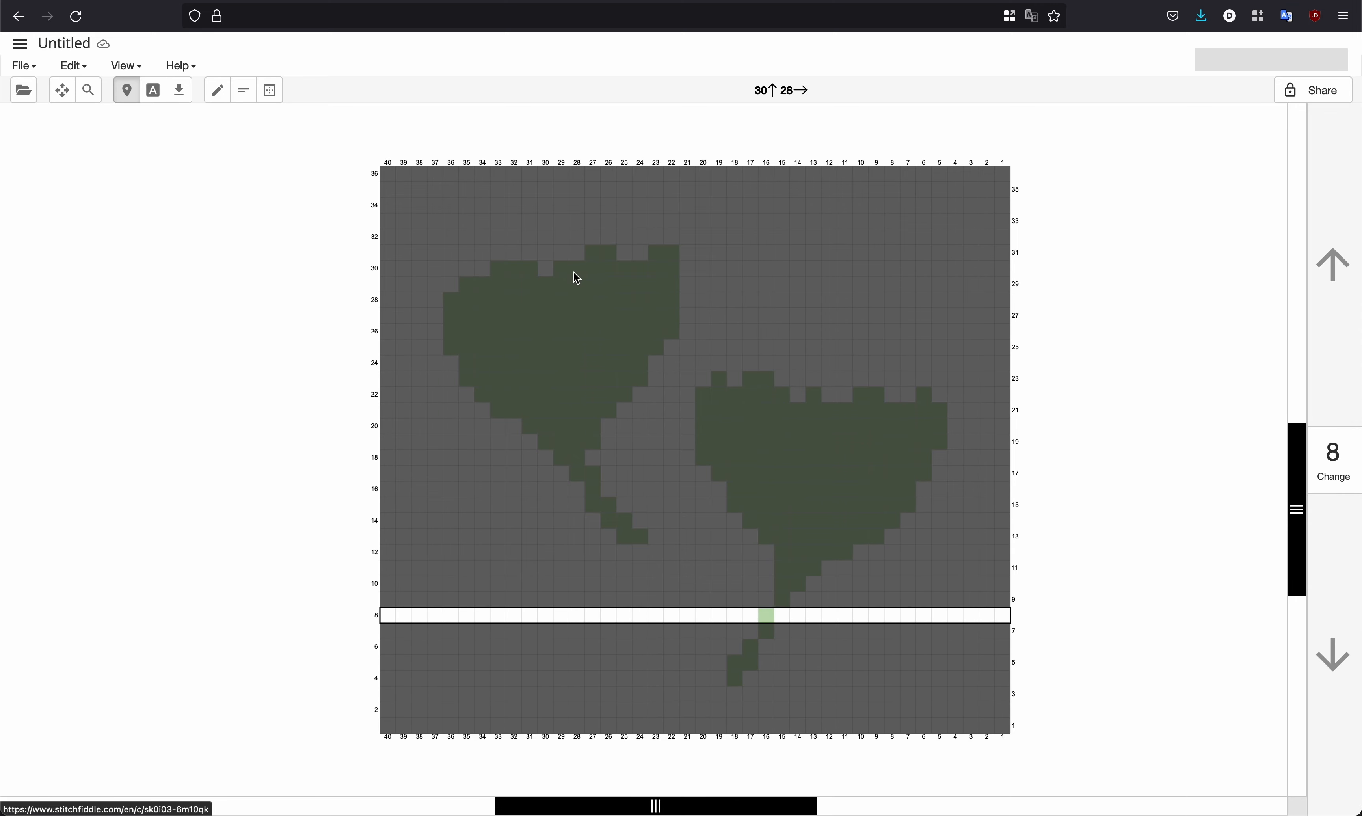
left_click(217, 91)
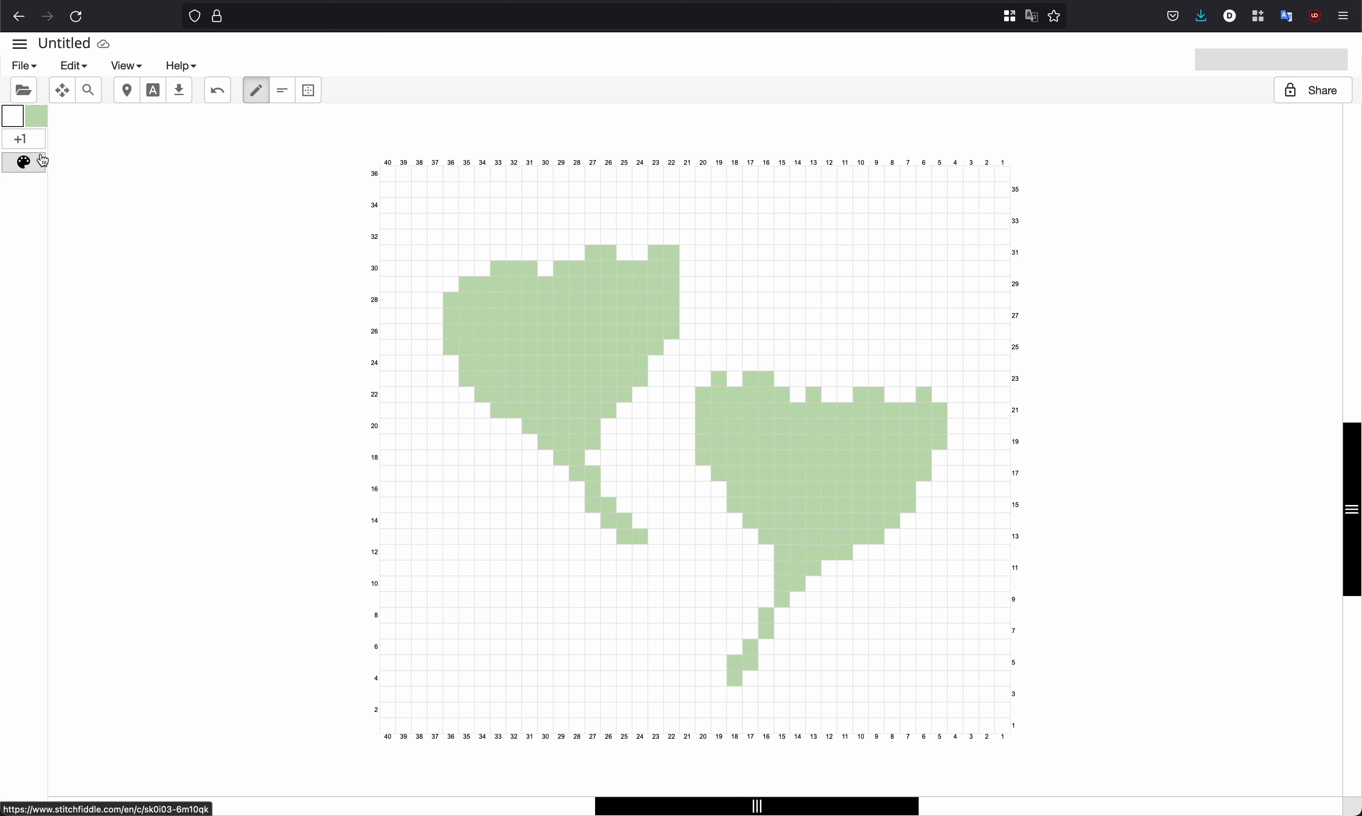
Give the light green color the abbreviation "g" and the description "green" in the color palette.
left_click(40, 166)
left_click(108, 428)
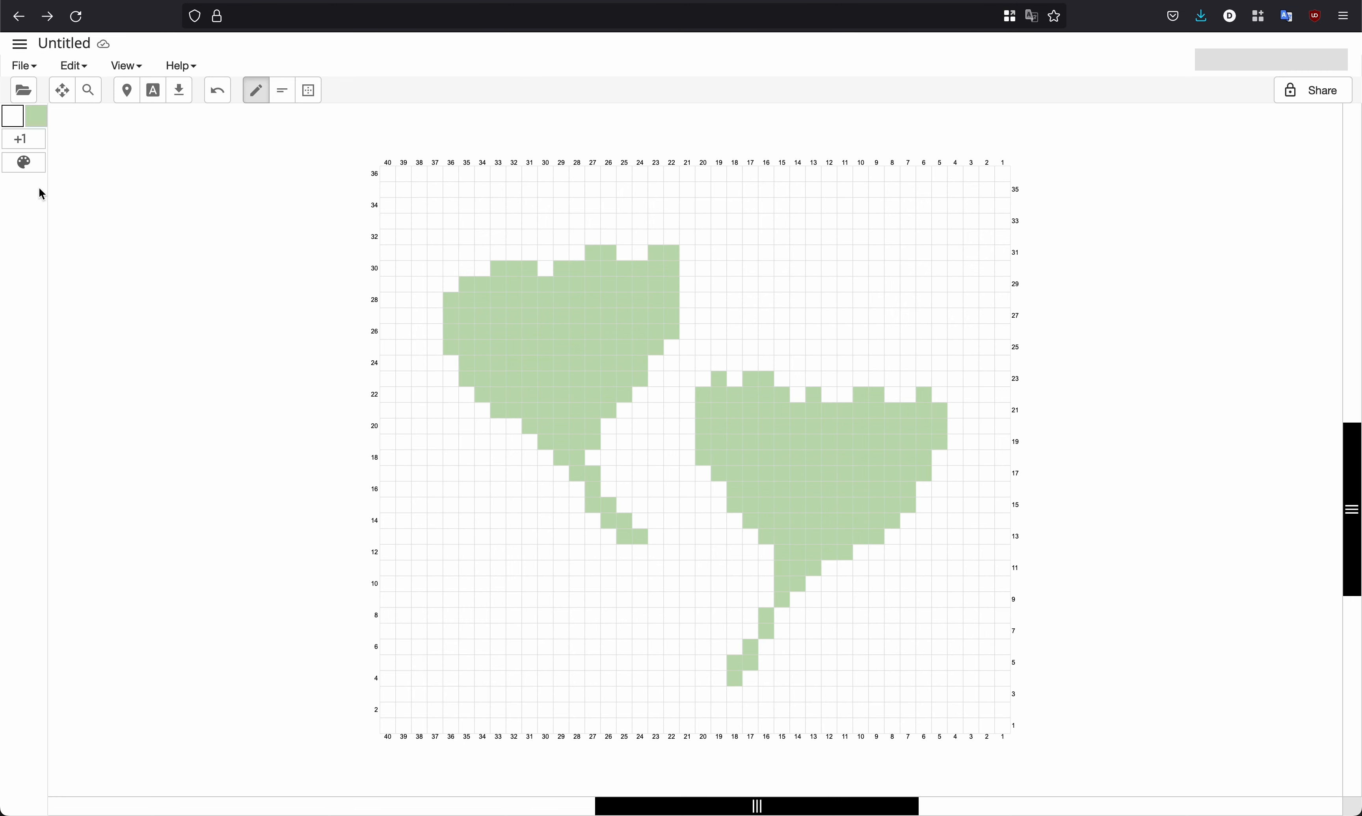
left_click(28, 170)
left_click(292, 205)
type("g")
left_click(431, 214)
type("gree")
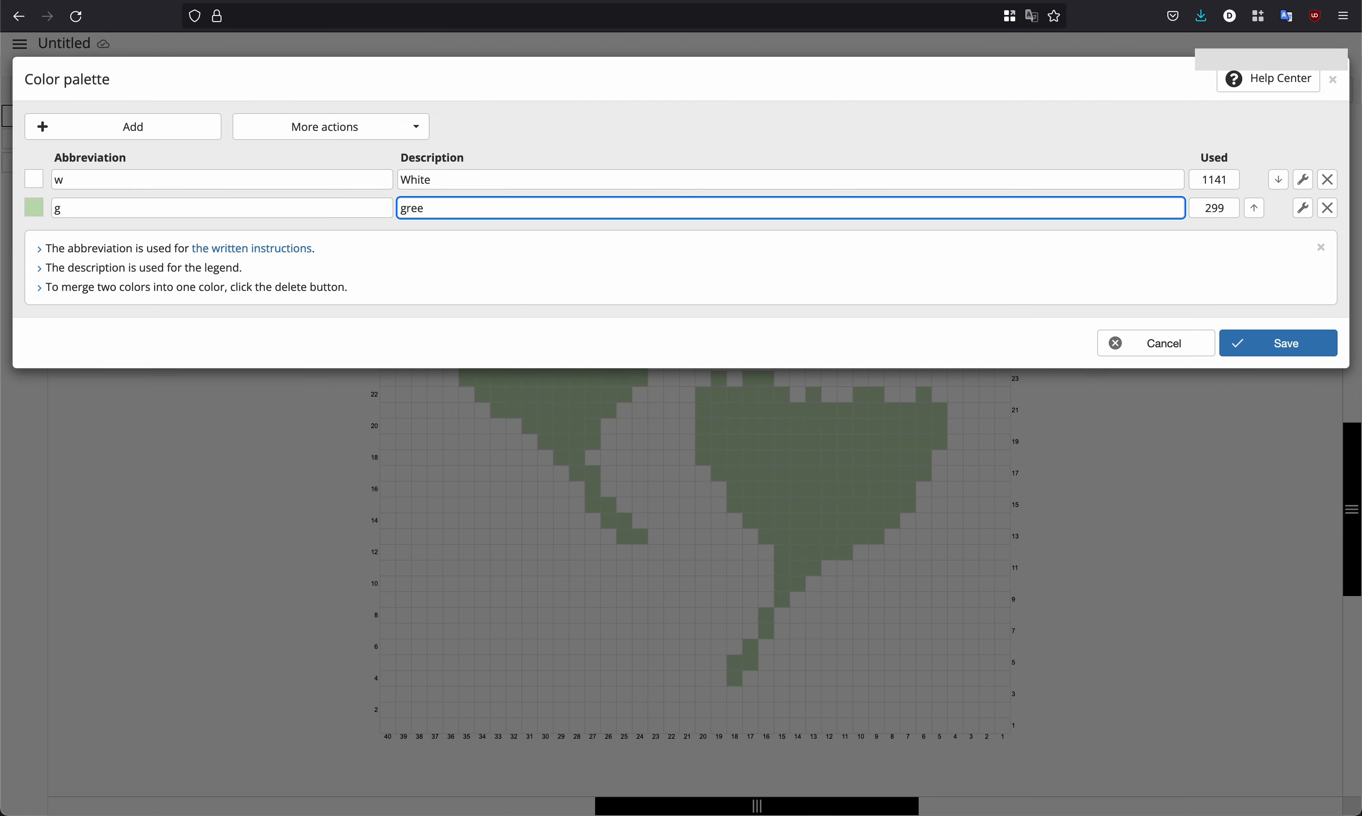
type("n")
left_click(1272, 341)
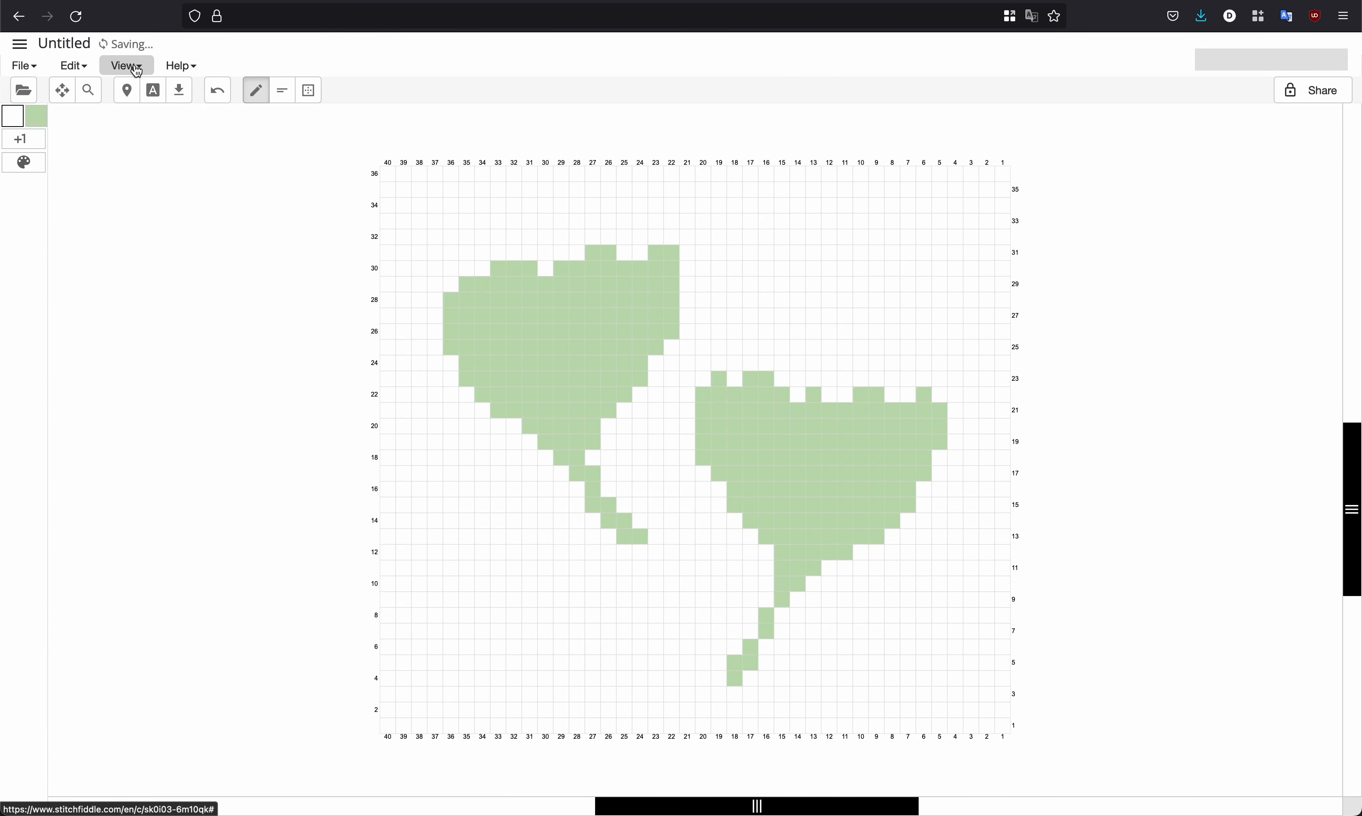
Display the written row instructions beneath the chart.
left_click(143, 72)
left_click(187, 169)
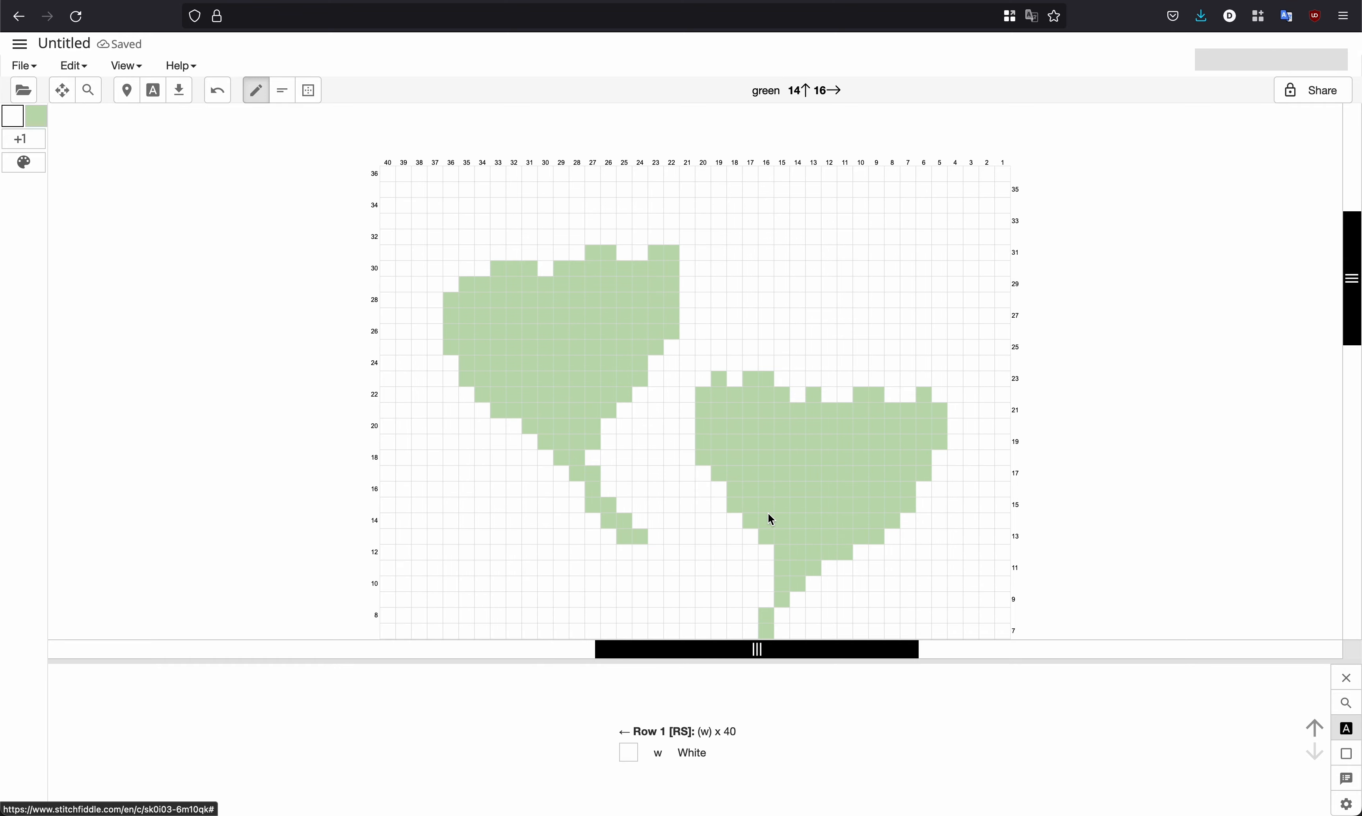
scroll(767, 512, "down", 4)
scroll(767, 511, "down", 1)
Examine the written instructions row by row in progress tracking, going down to row 1 and back up to row 7.
left_click(115, 99)
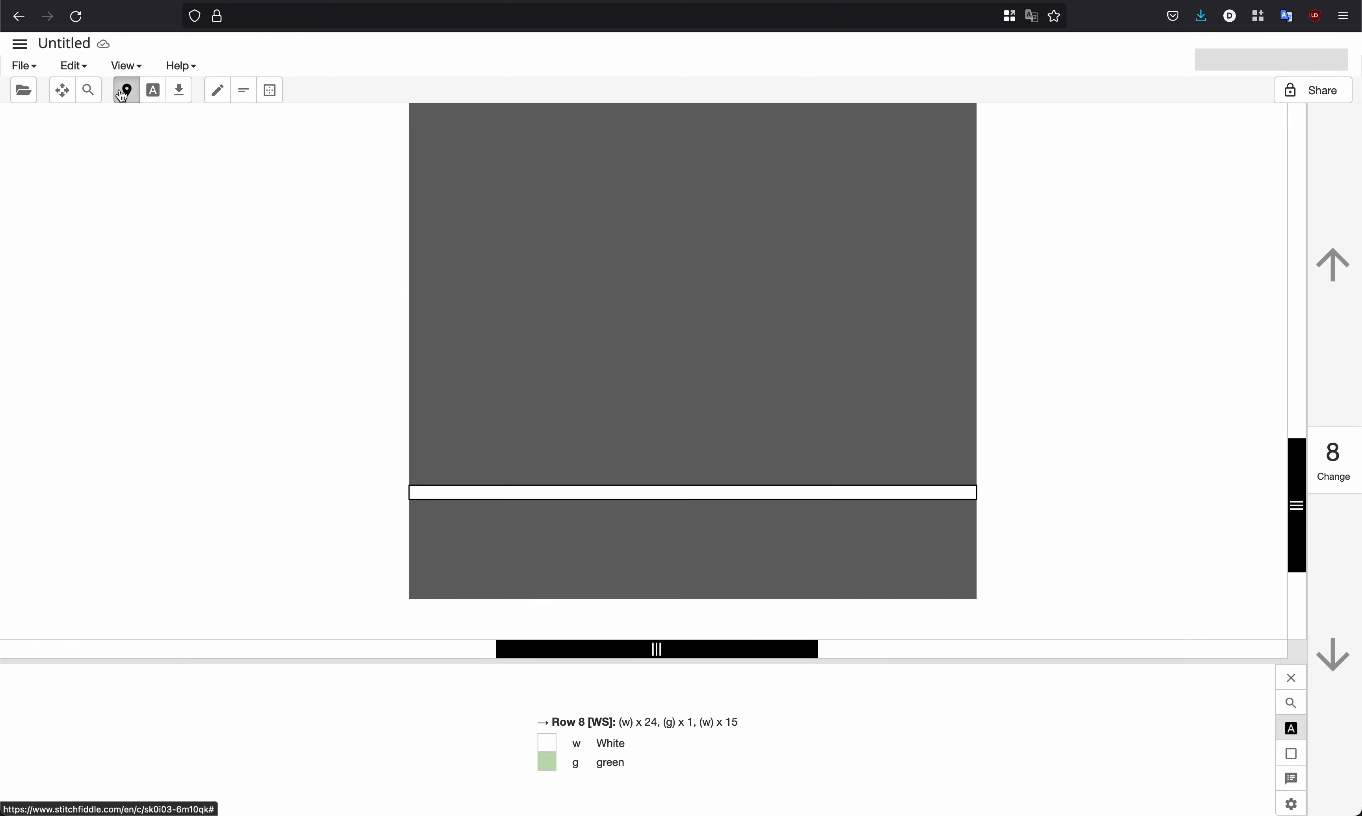
key("Down")
key("Down")
key("Down")
key("Down")
key("Down")
key("Down")
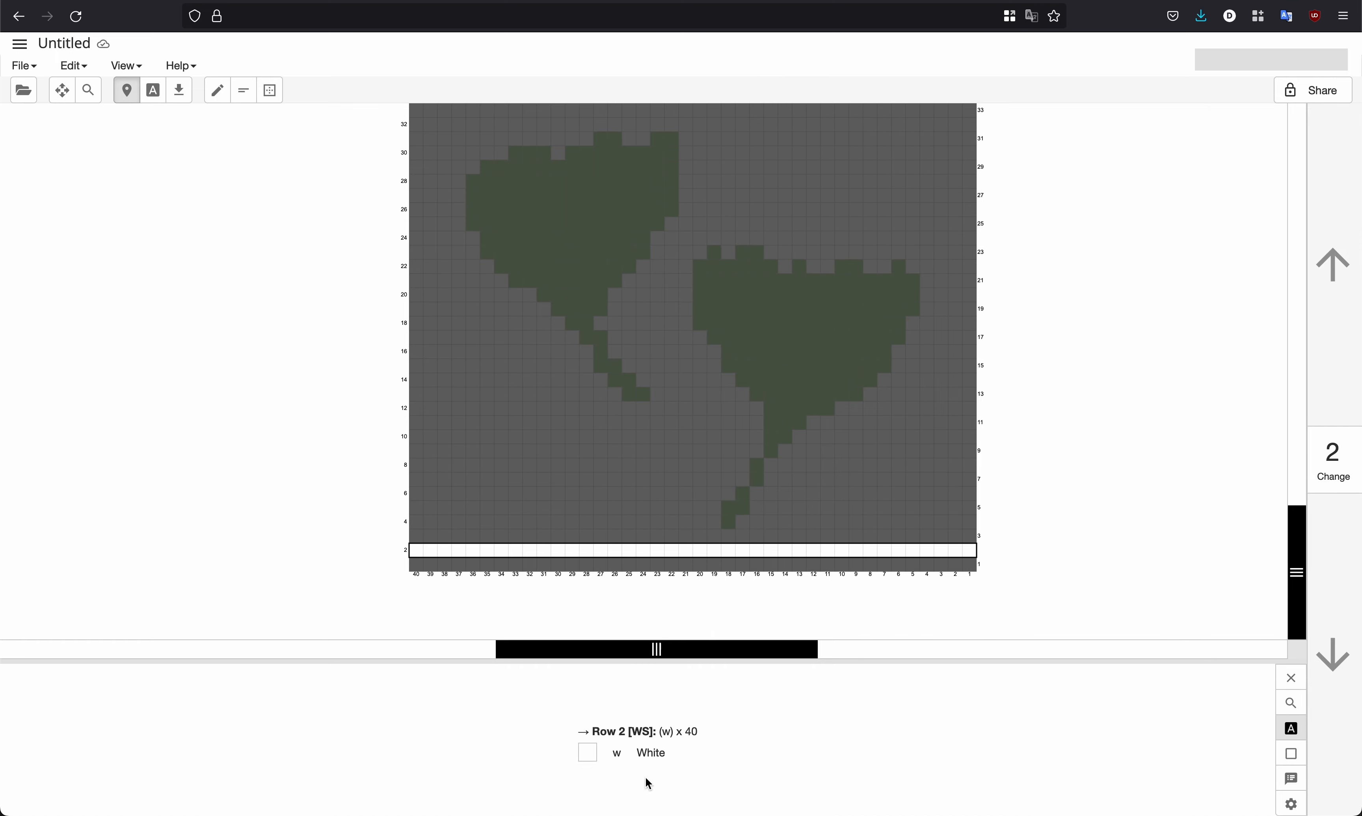
key("Down")
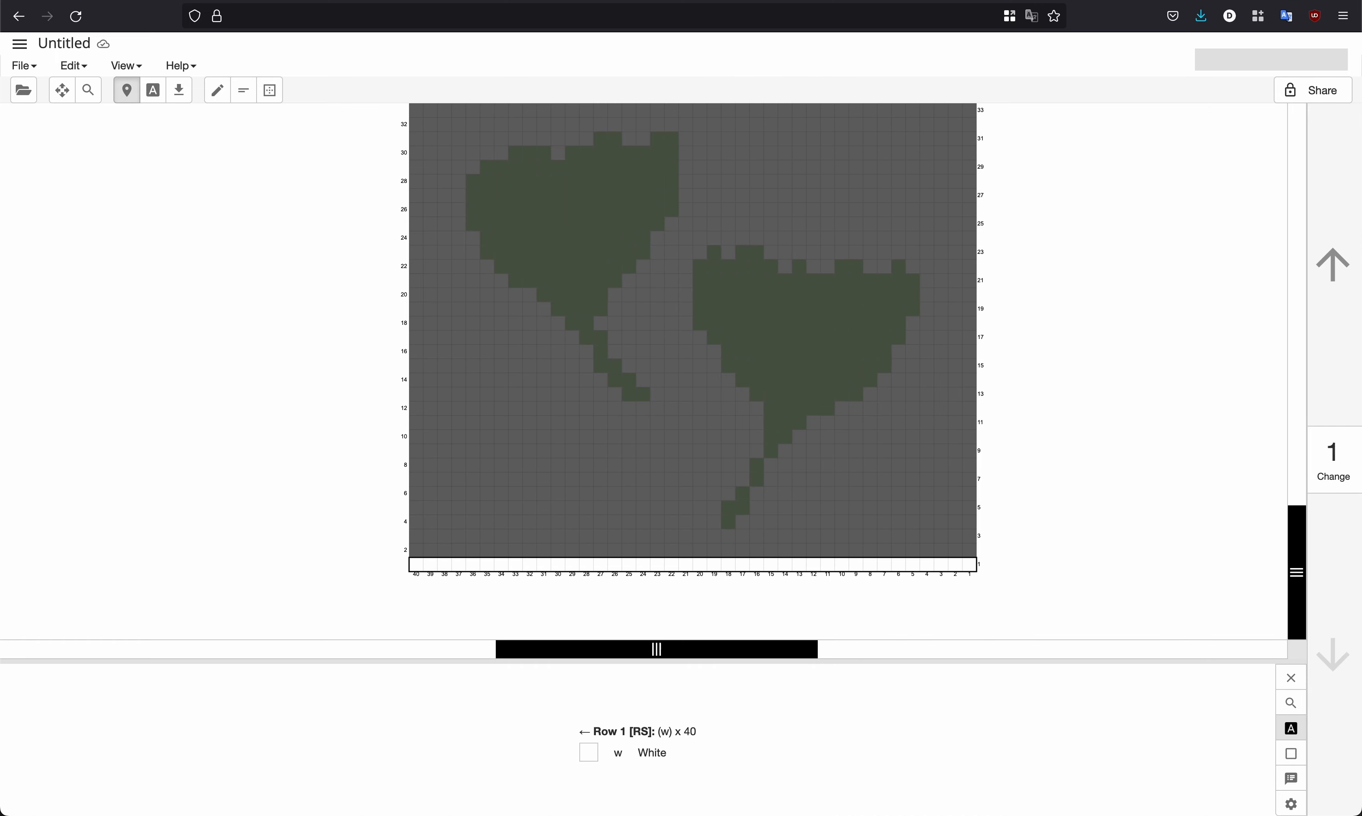
key("Up")
key("Up")
key("Up")
key("Up")
key("Up")
key("Up")
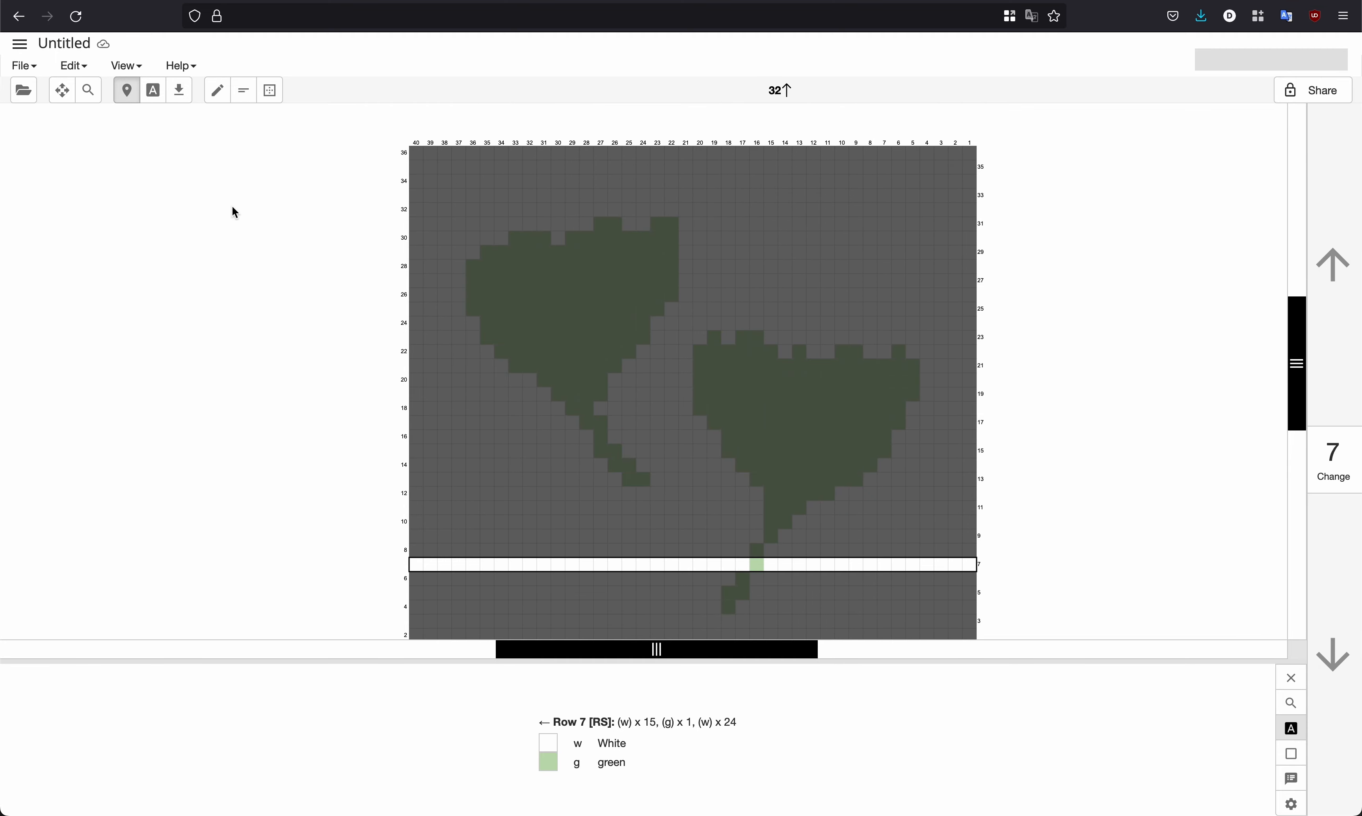
Close the written instructions and switch from progress tracking back to drawing.
left_click(1291, 677)
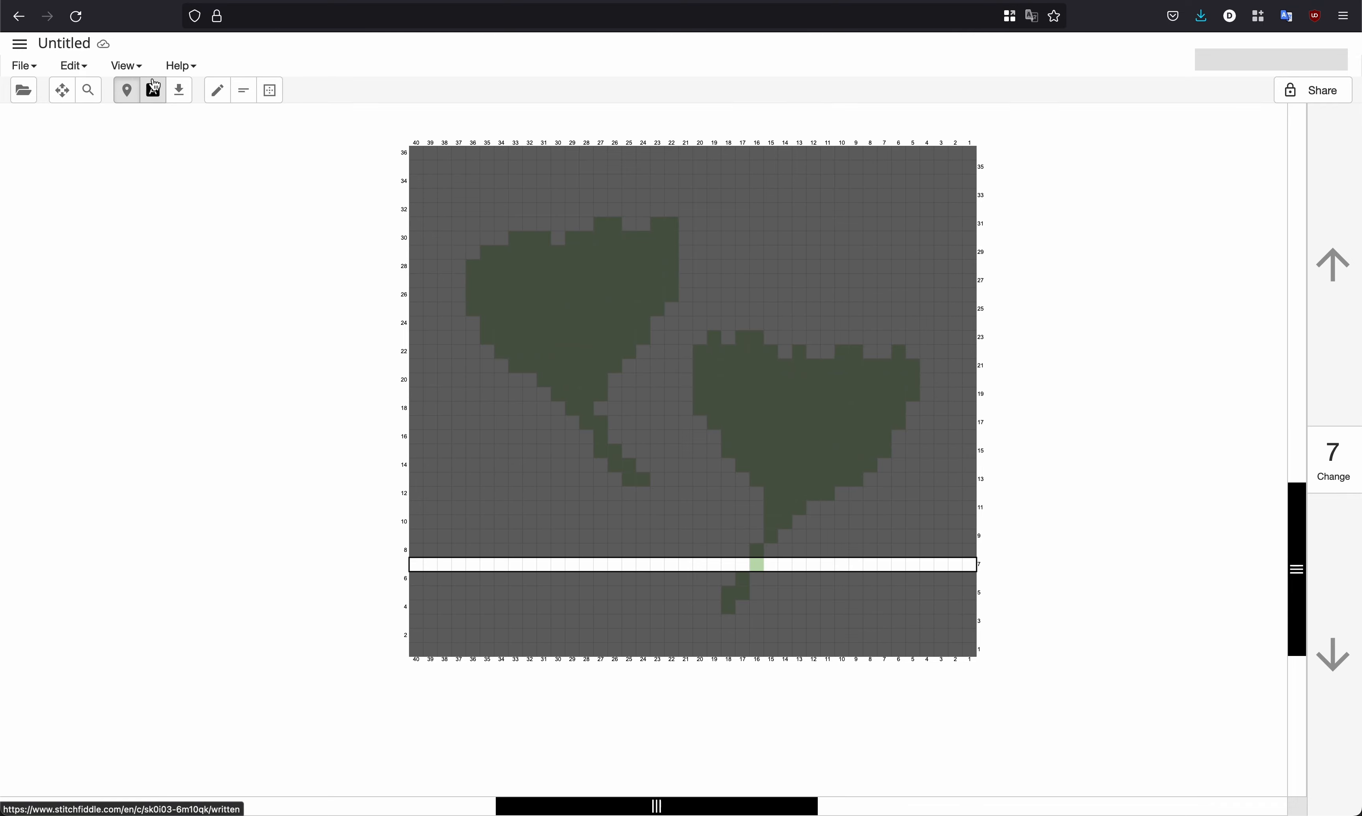
left_click(217, 91)
left_click(138, 69)
left_click(138, 69)
Change the chart's grid lines to High contrast in the chart settings.
left_click(84, 71)
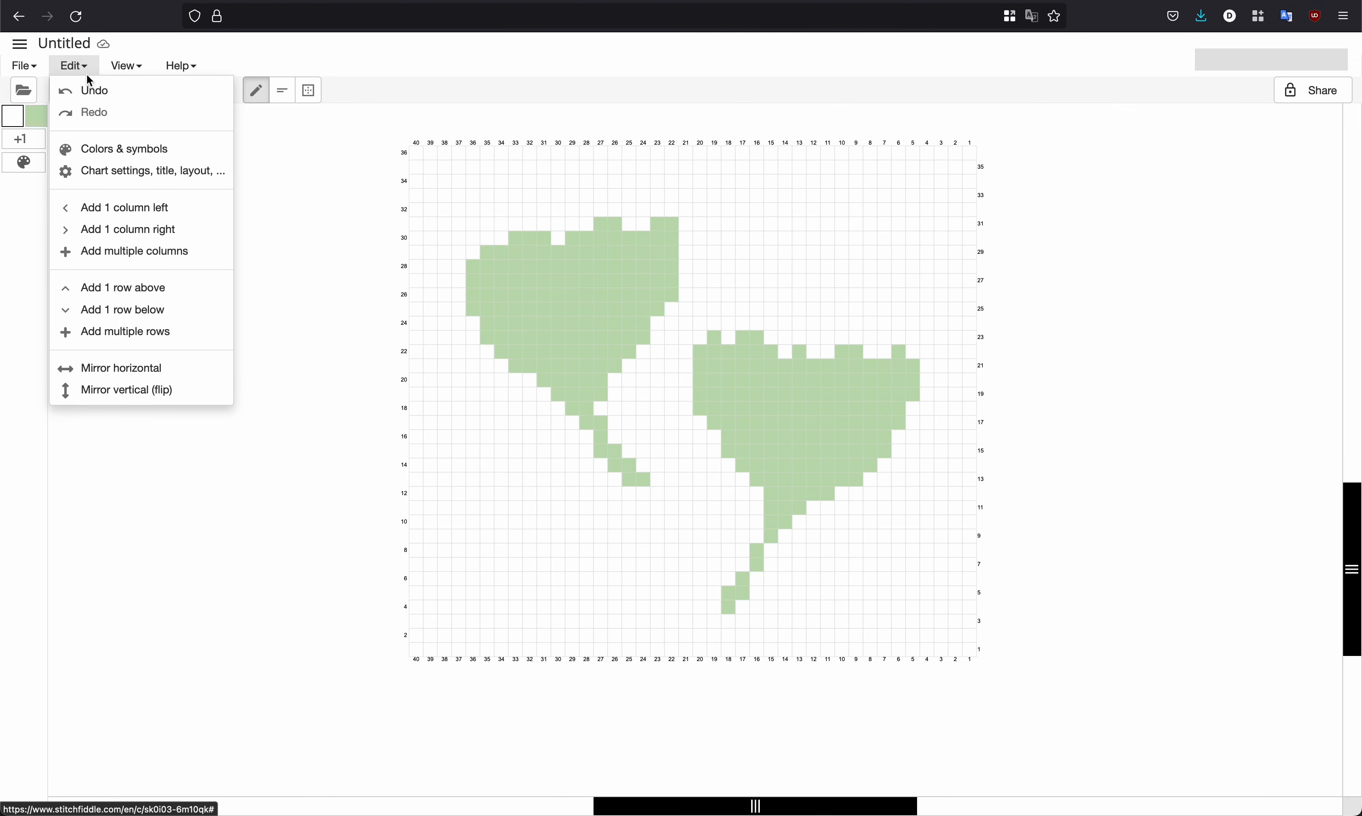
left_click(130, 171)
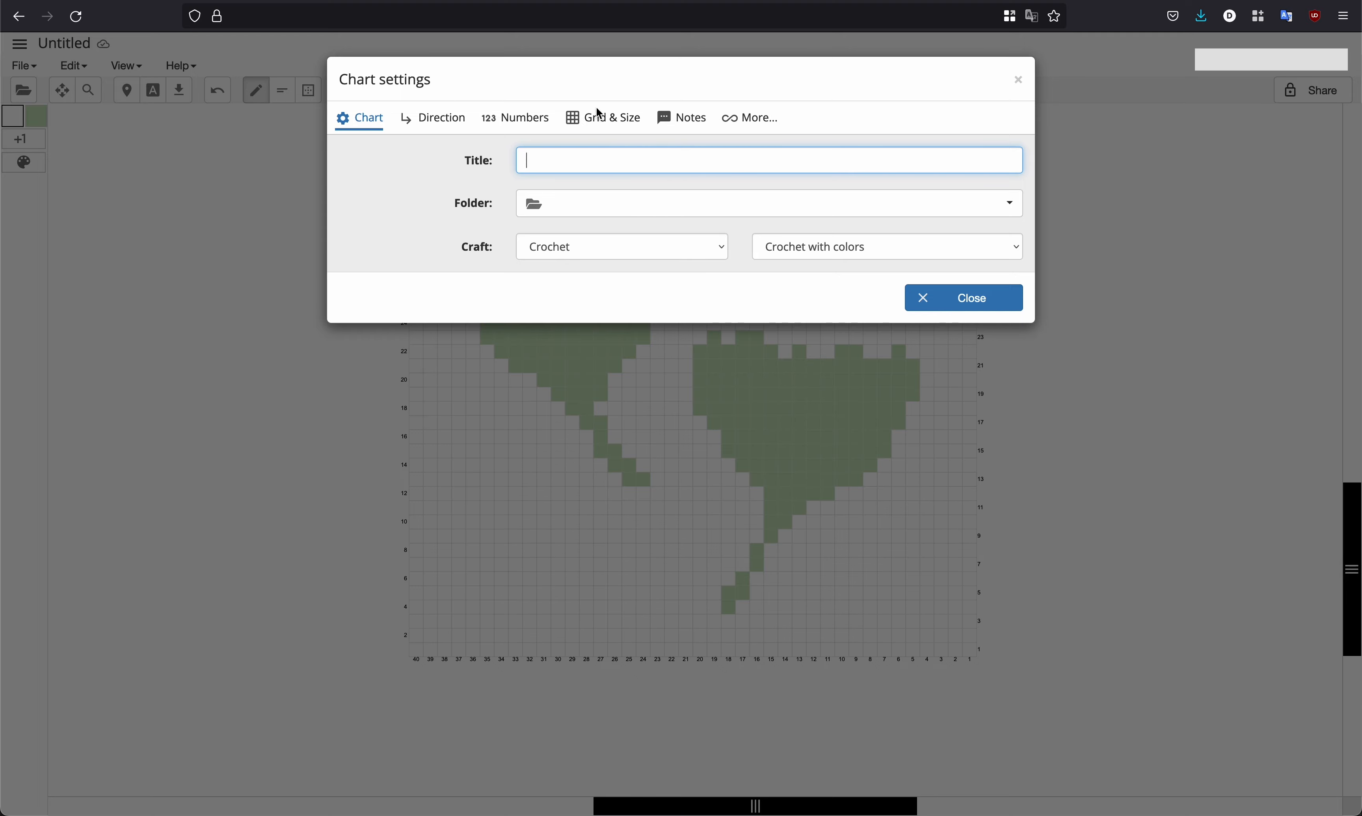
left_click(604, 118)
left_click(492, 471)
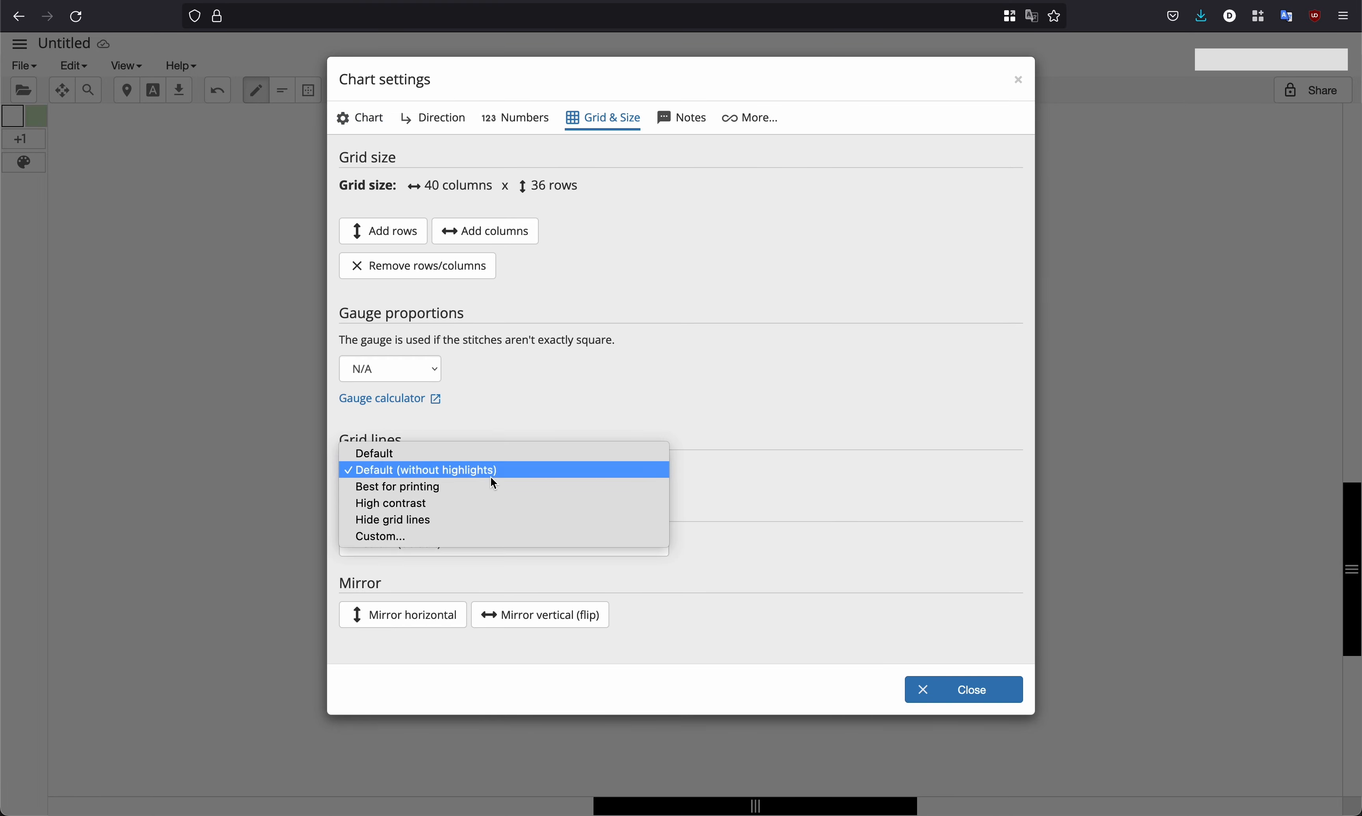
left_click(491, 512)
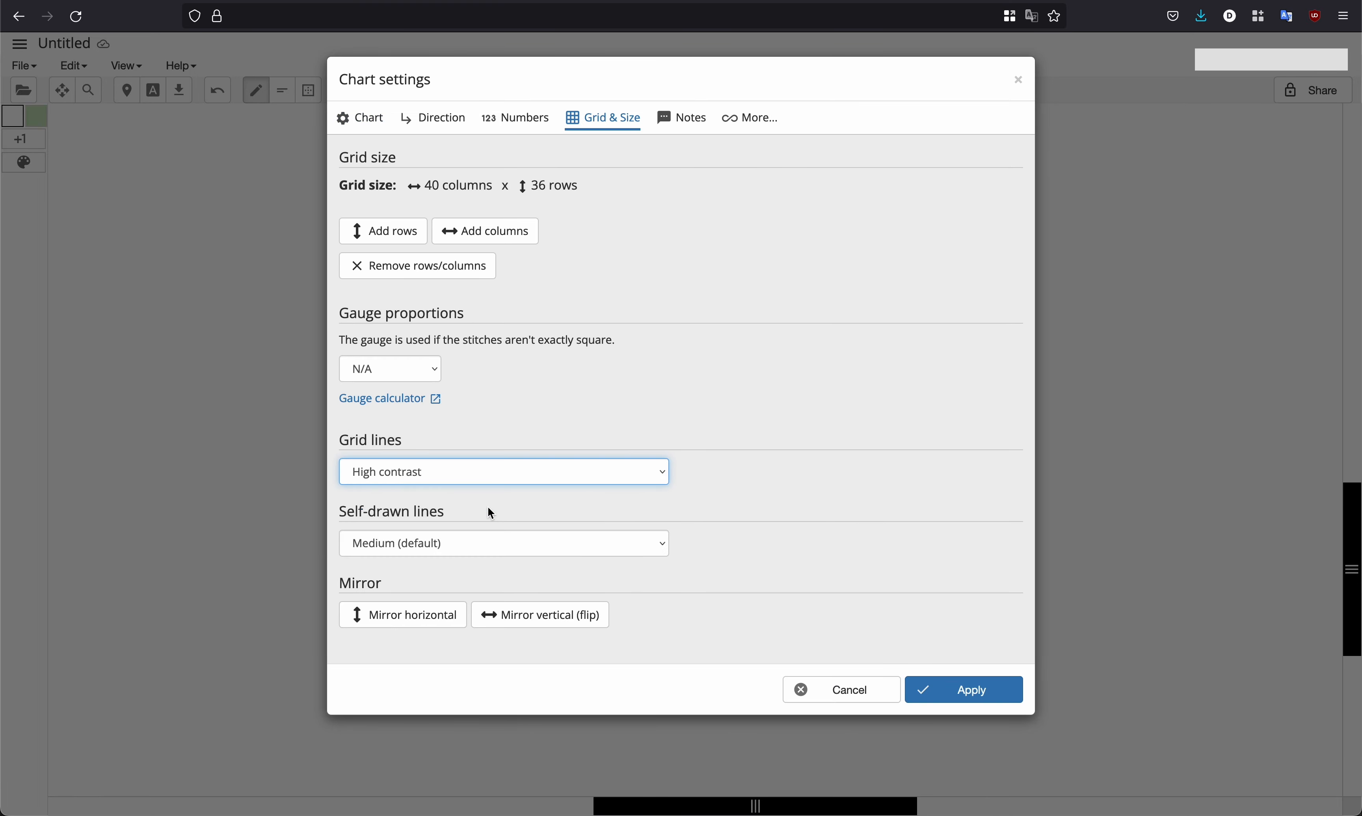
left_click(930, 689)
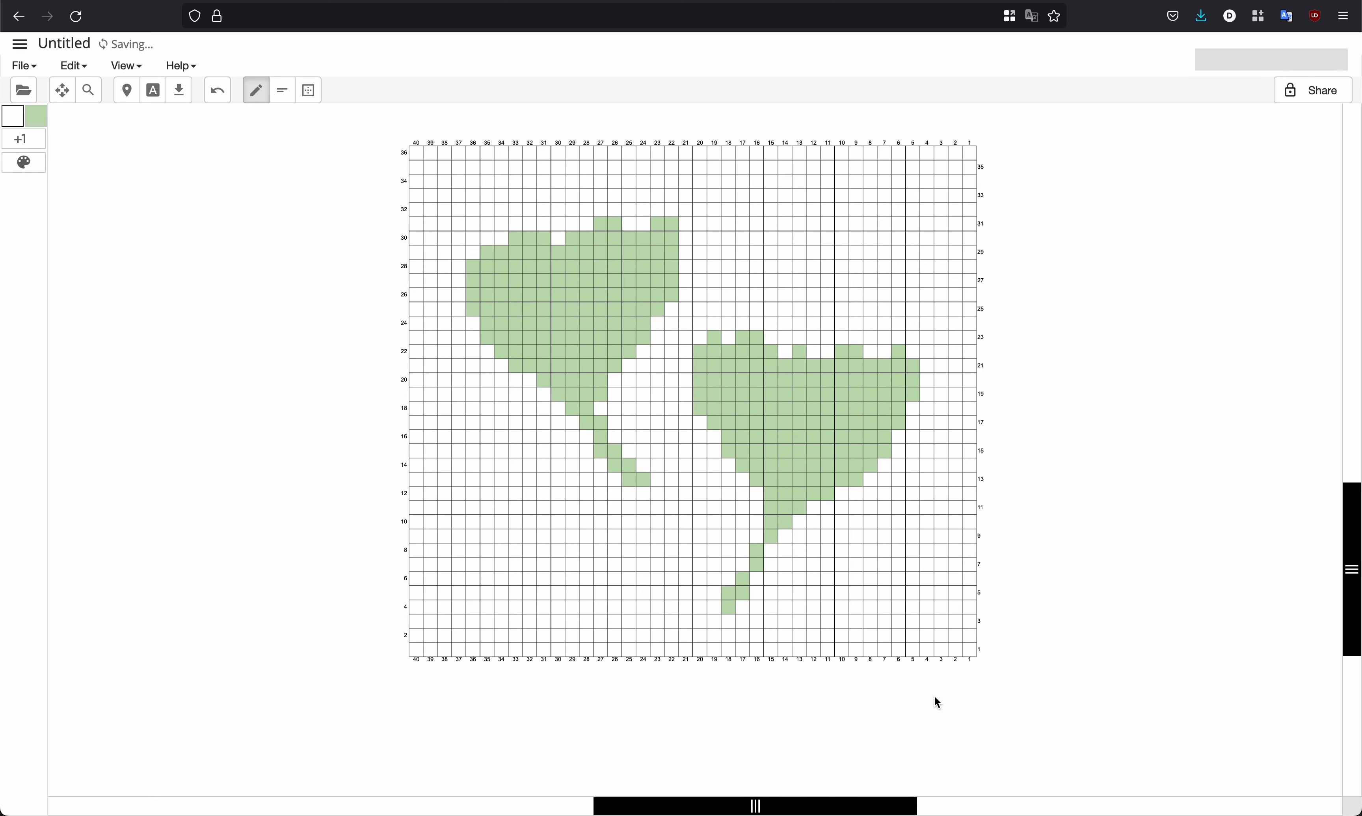
left_click(740, 574)
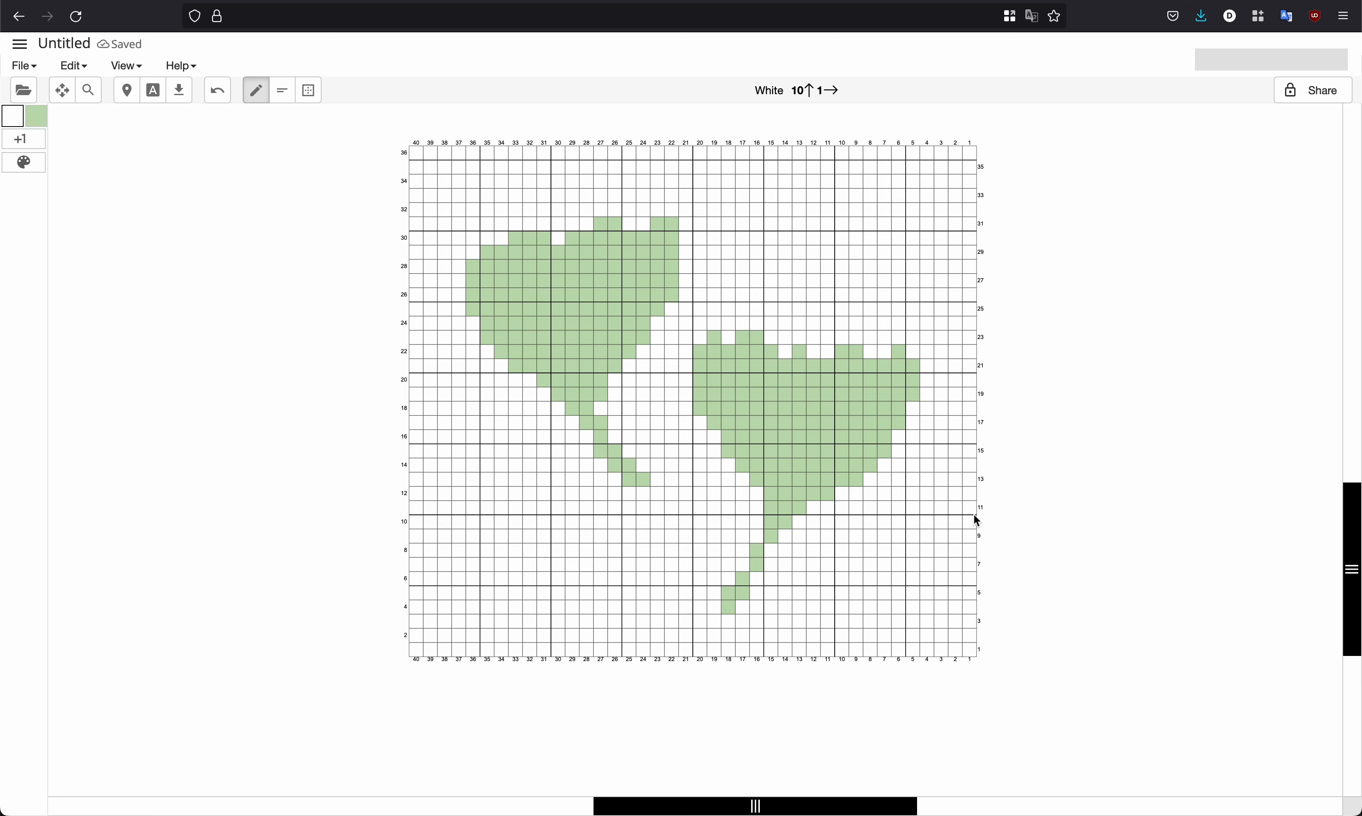